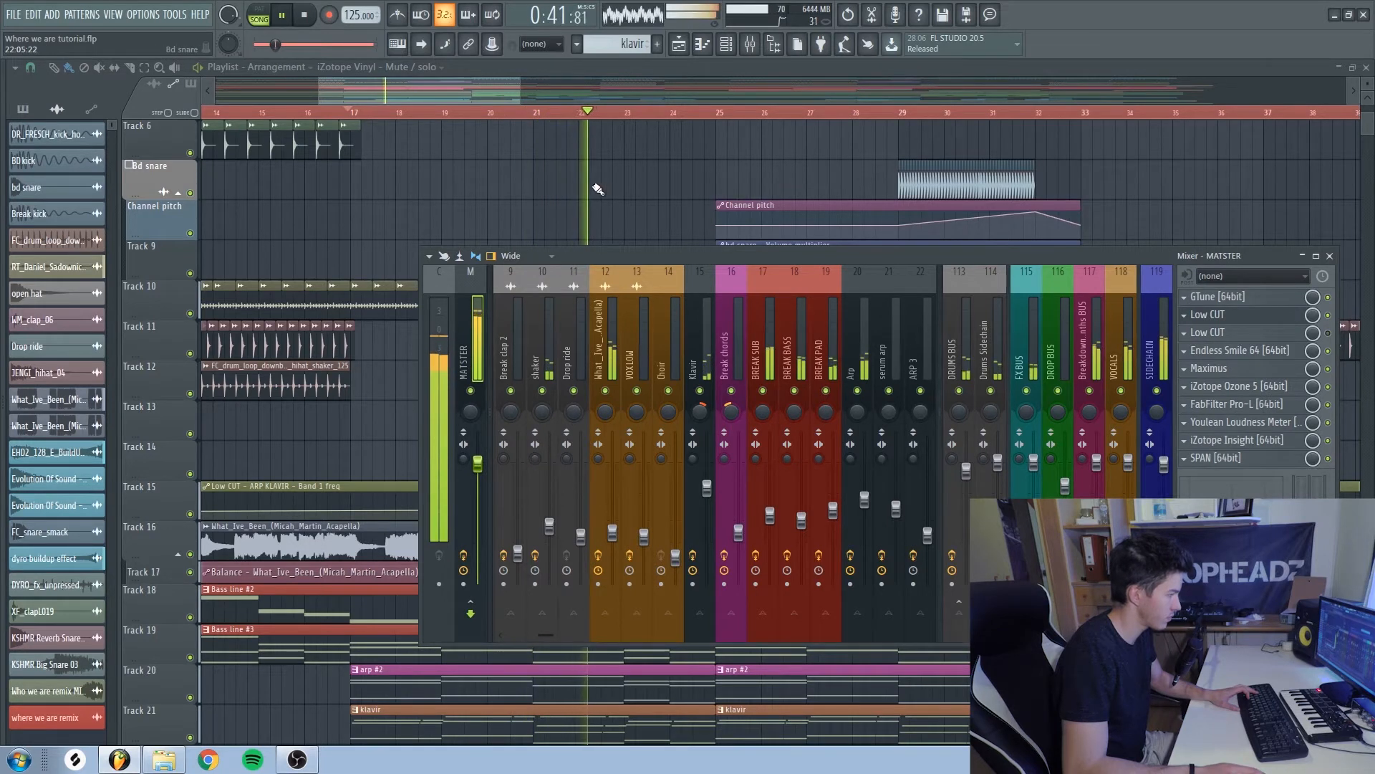
# - Close the mixer and look over the full playlist arrangement, starting from the kick track
pyautogui.press('F9')
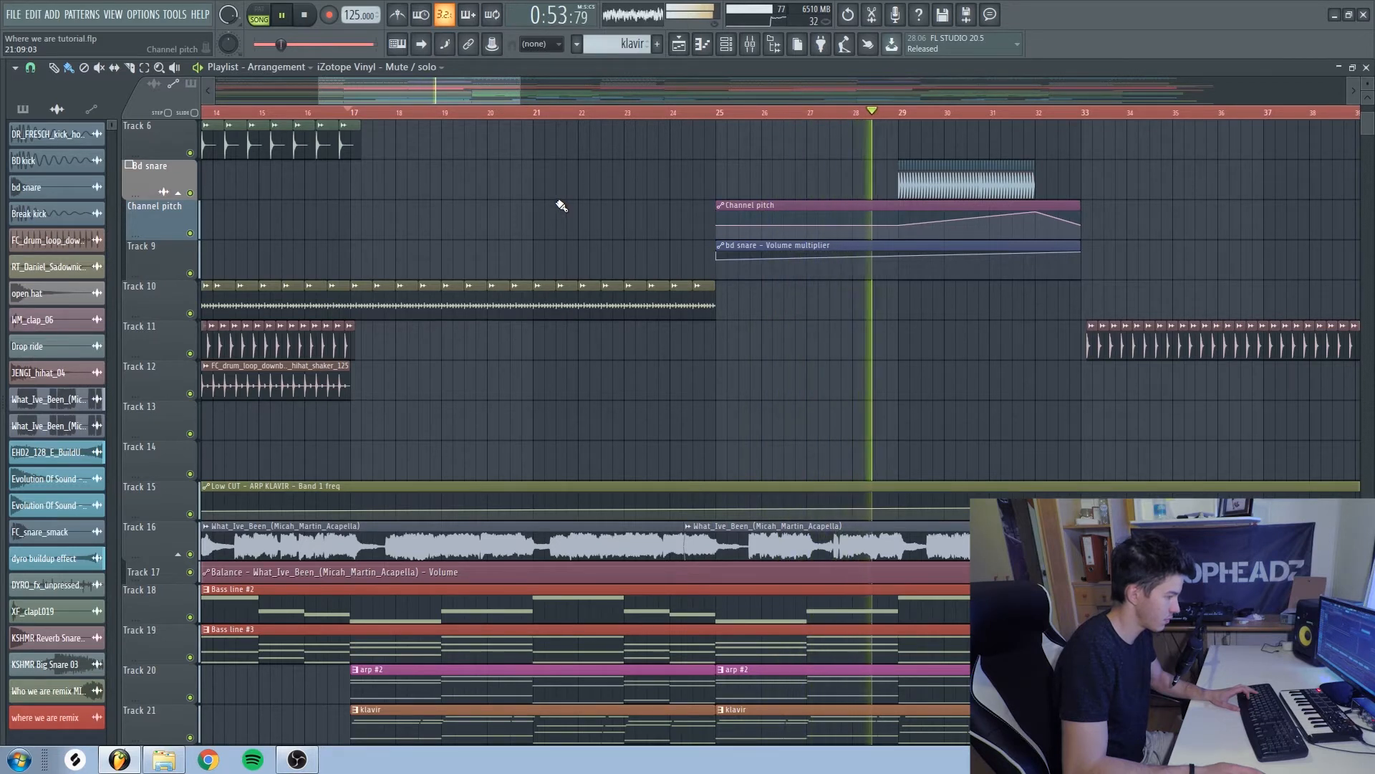
pyautogui.scroll(-5, 541, 243)
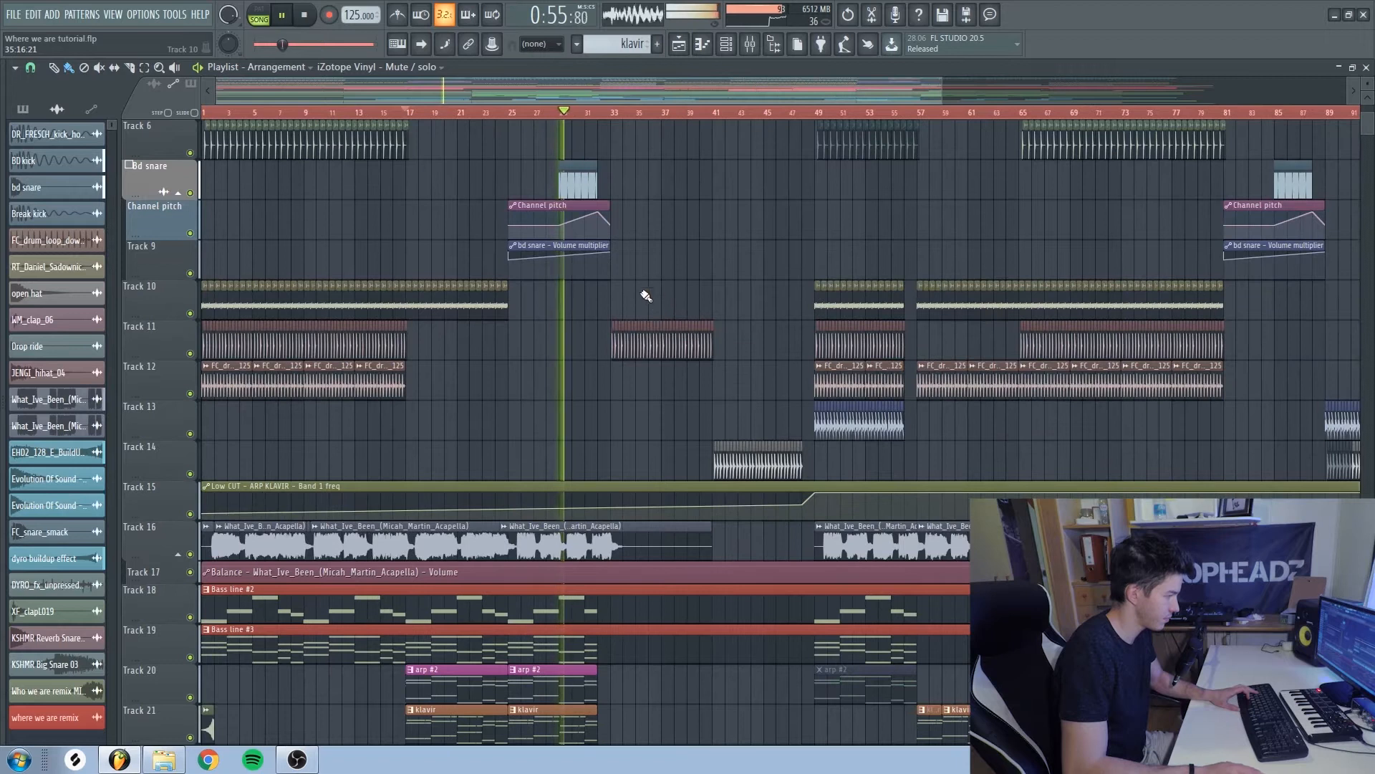
pyautogui.scroll(3, 598, 383)
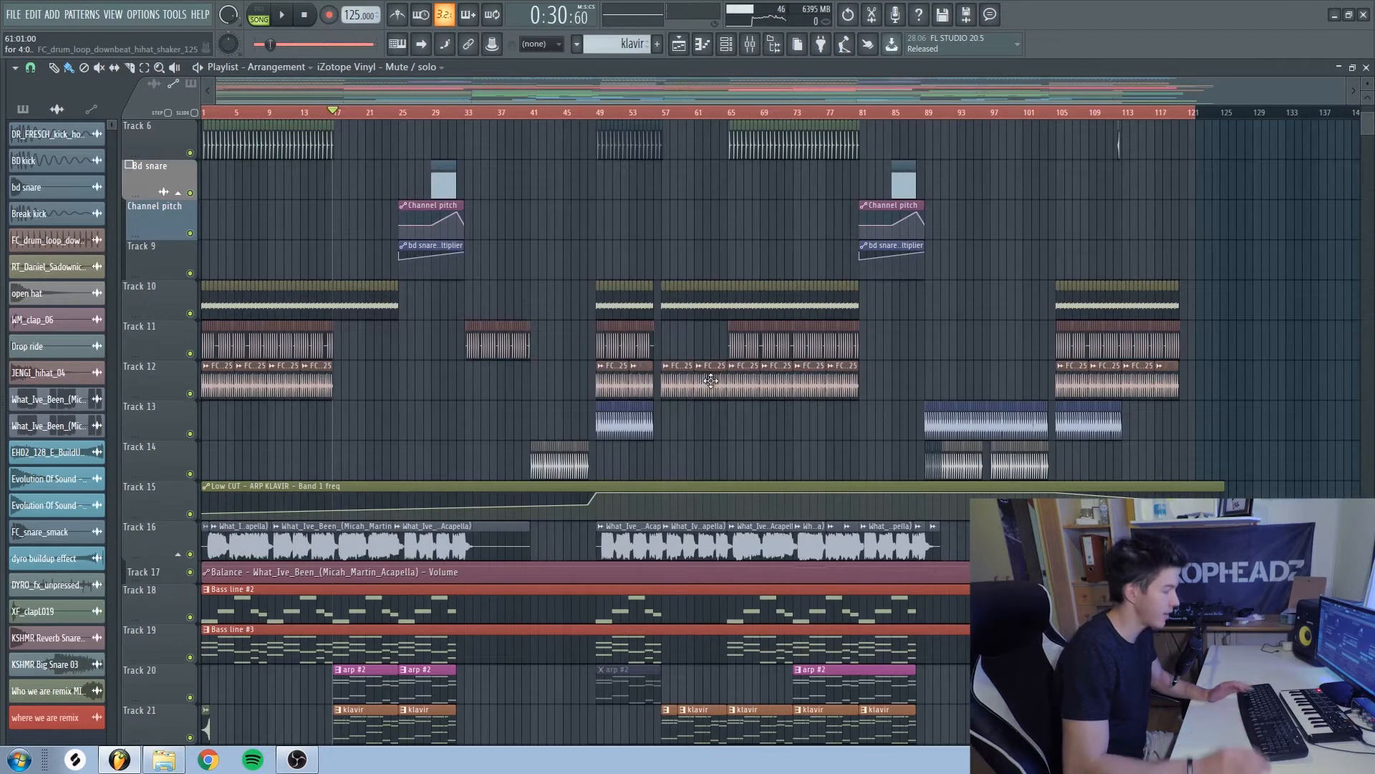
pyautogui.scroll(5, 760, 127)
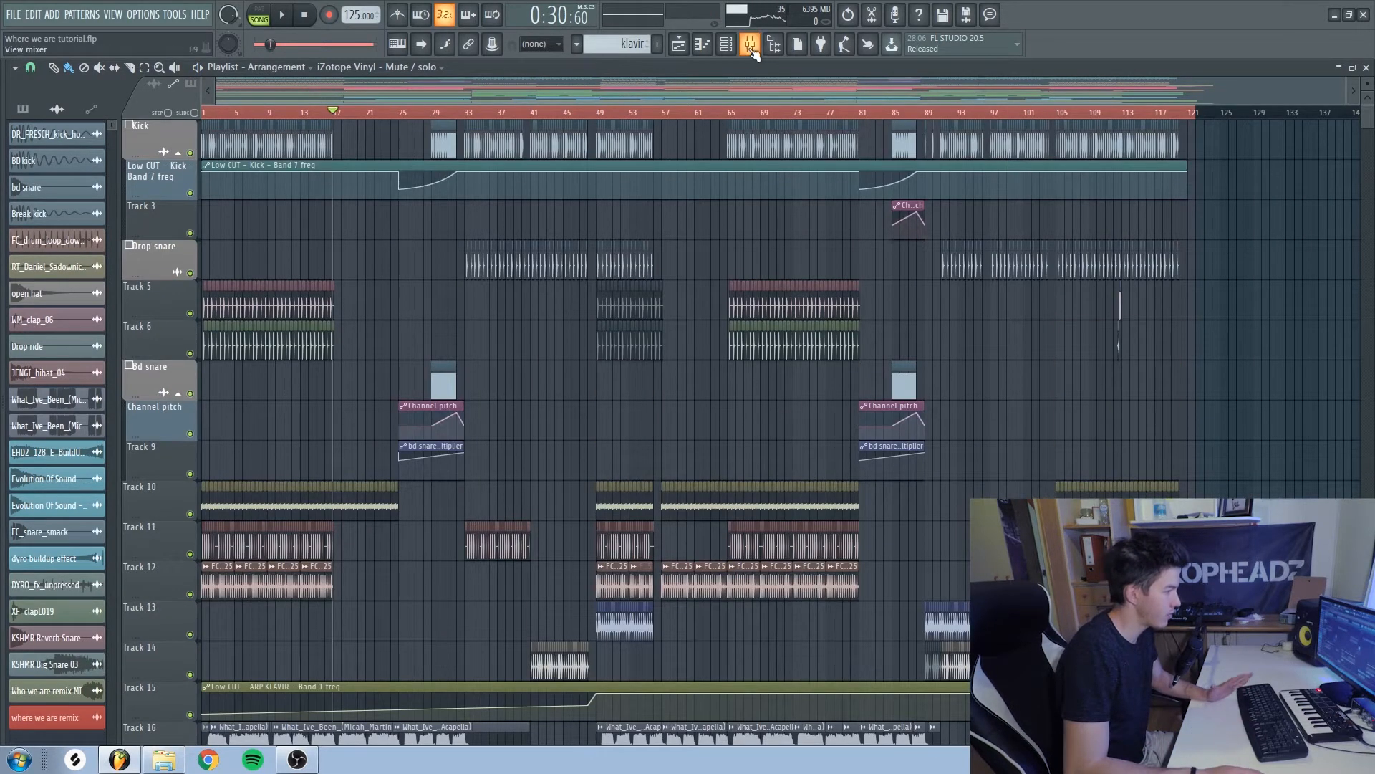
# - Lower the faders of all individual mixer tracks to zero, keeping the buses up, and bypass the master's processing effects
pyautogui.click(751, 50)
pyautogui.moveTo(540, 635); pyautogui.dragTo(467, 634)
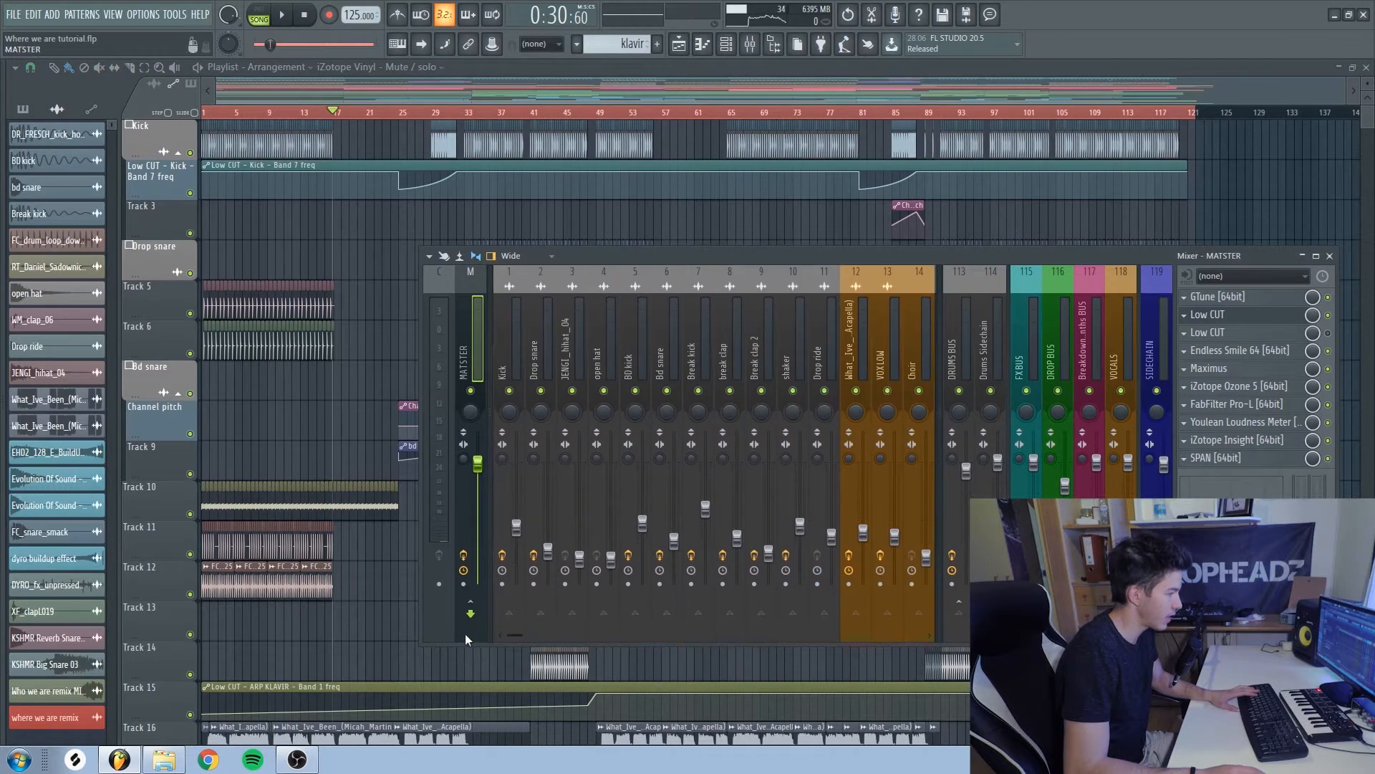
pyautogui.click(510, 354)
pyautogui.moveTo(509, 354); pyautogui.dragTo(733, 351)
pyautogui.moveTo(917, 337); pyautogui.dragTo(913, 355)
pyautogui.moveTo(913, 636); pyautogui.dragTo(722, 565)
pyautogui.moveTo(894, 371); pyautogui.dragTo(27, 422)
pyautogui.moveTo(516, 528); pyautogui.dragTo(512, 609)
pyautogui.click(469, 516)
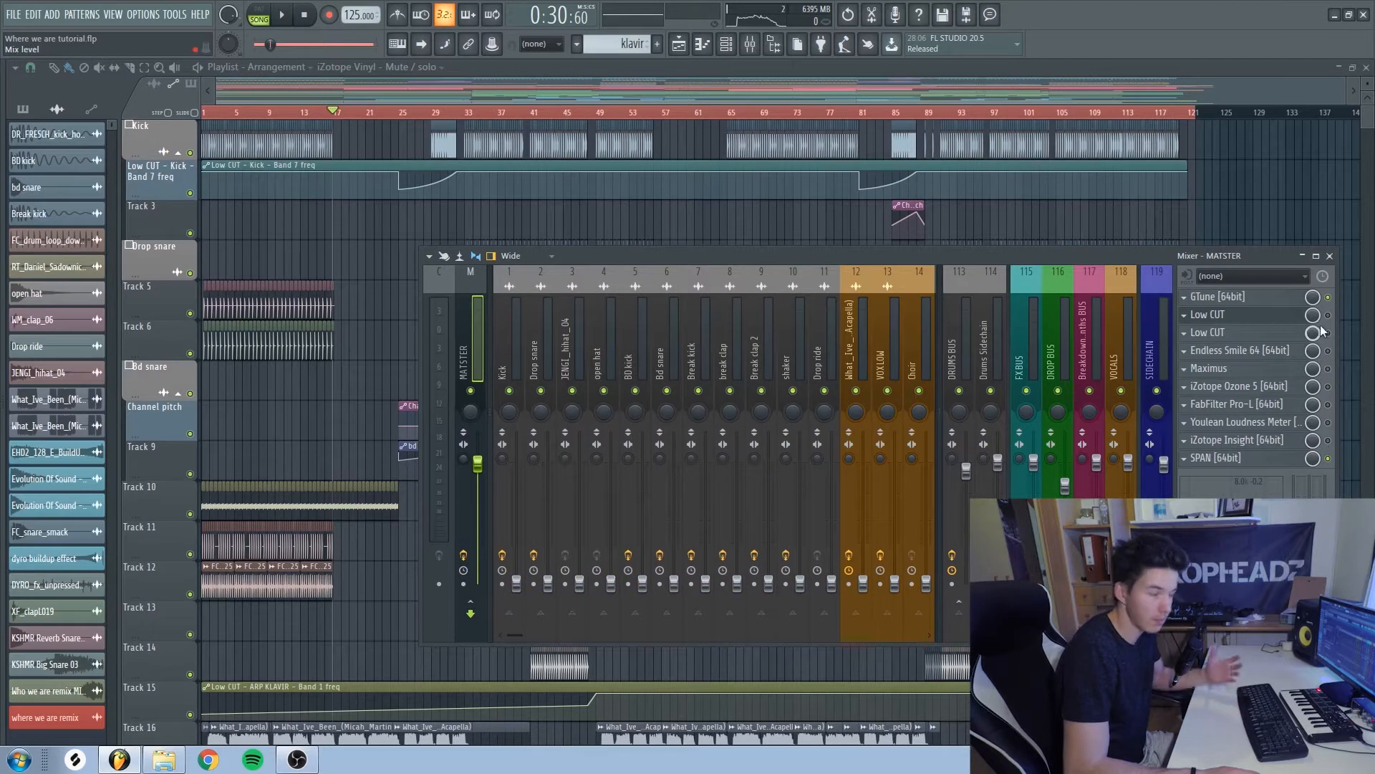
# - Place the song playback position at bar 33, where the drop's kick and snare begin
pyautogui.press('F9')
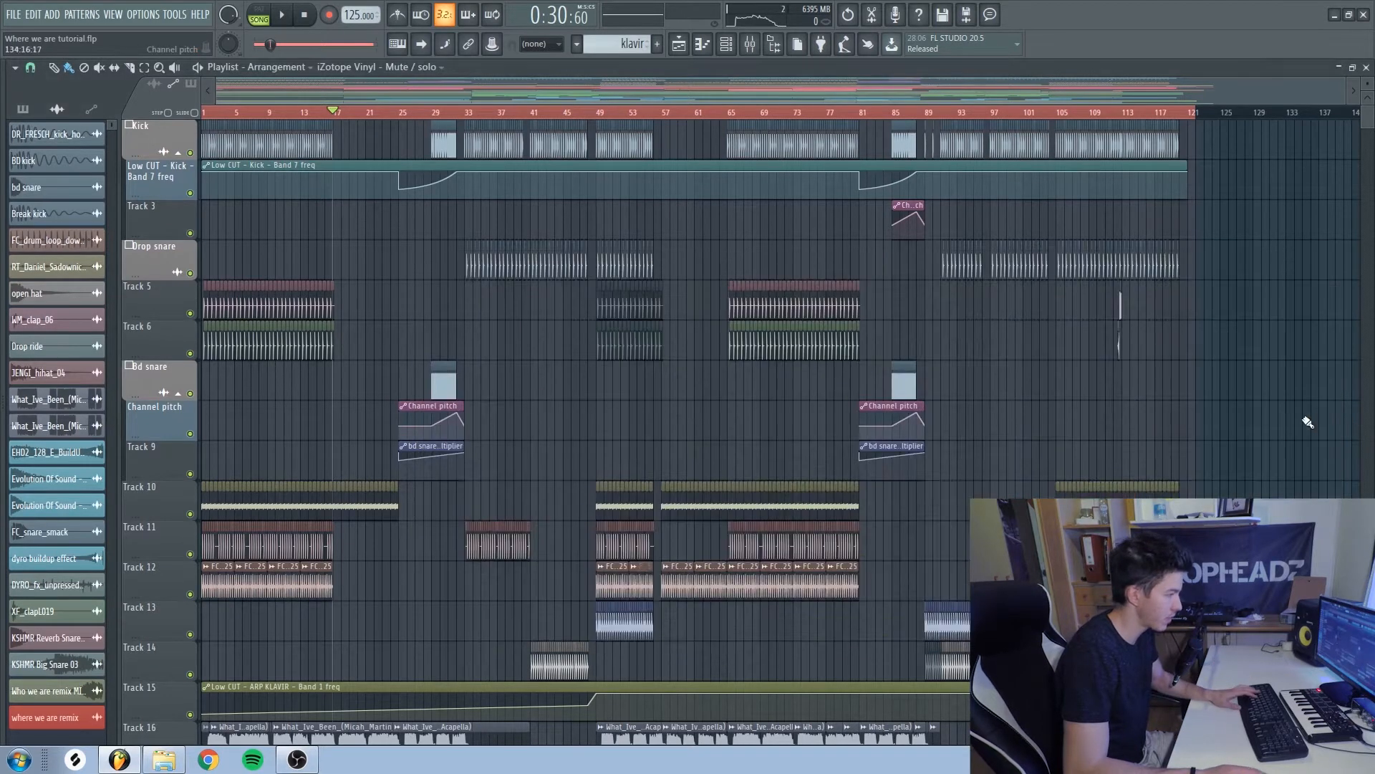
pyautogui.scroll(3, 458, 298)
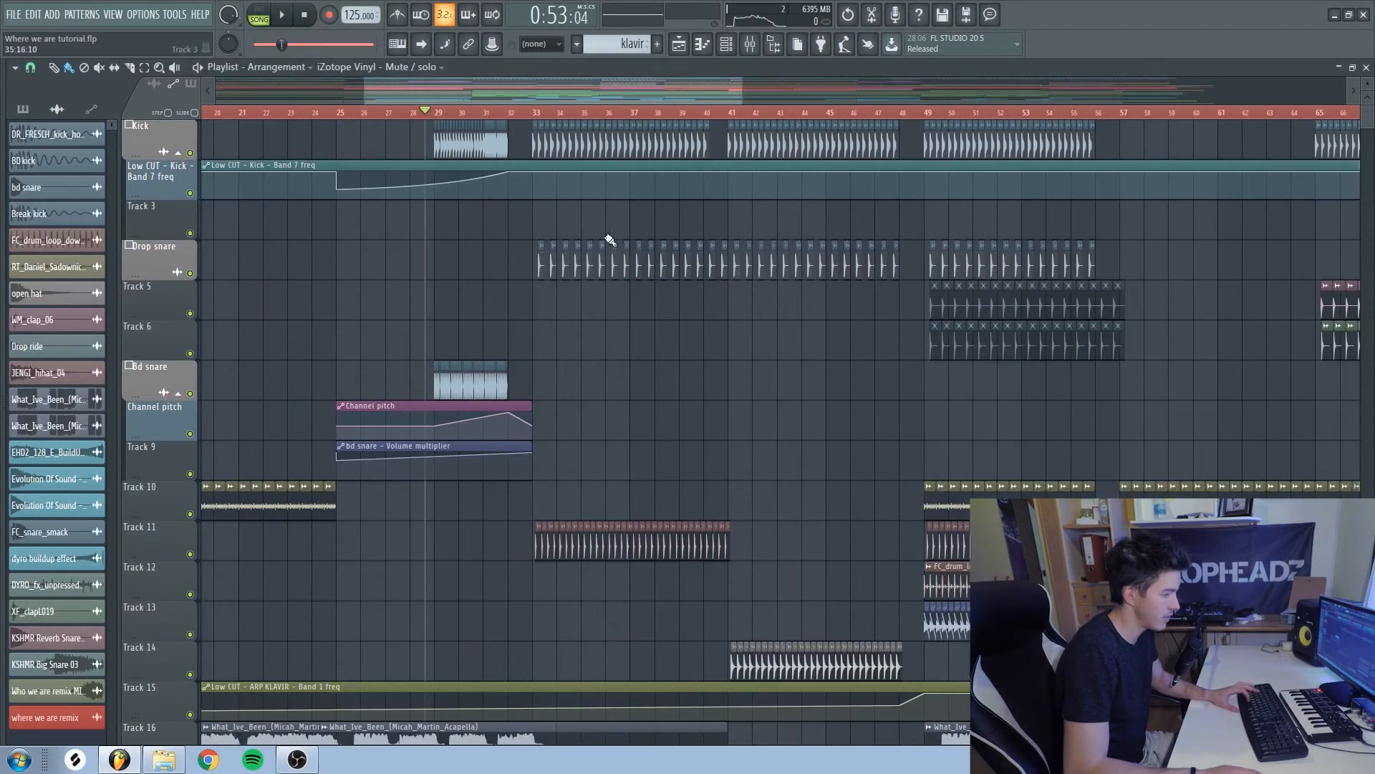
pyautogui.press('space')
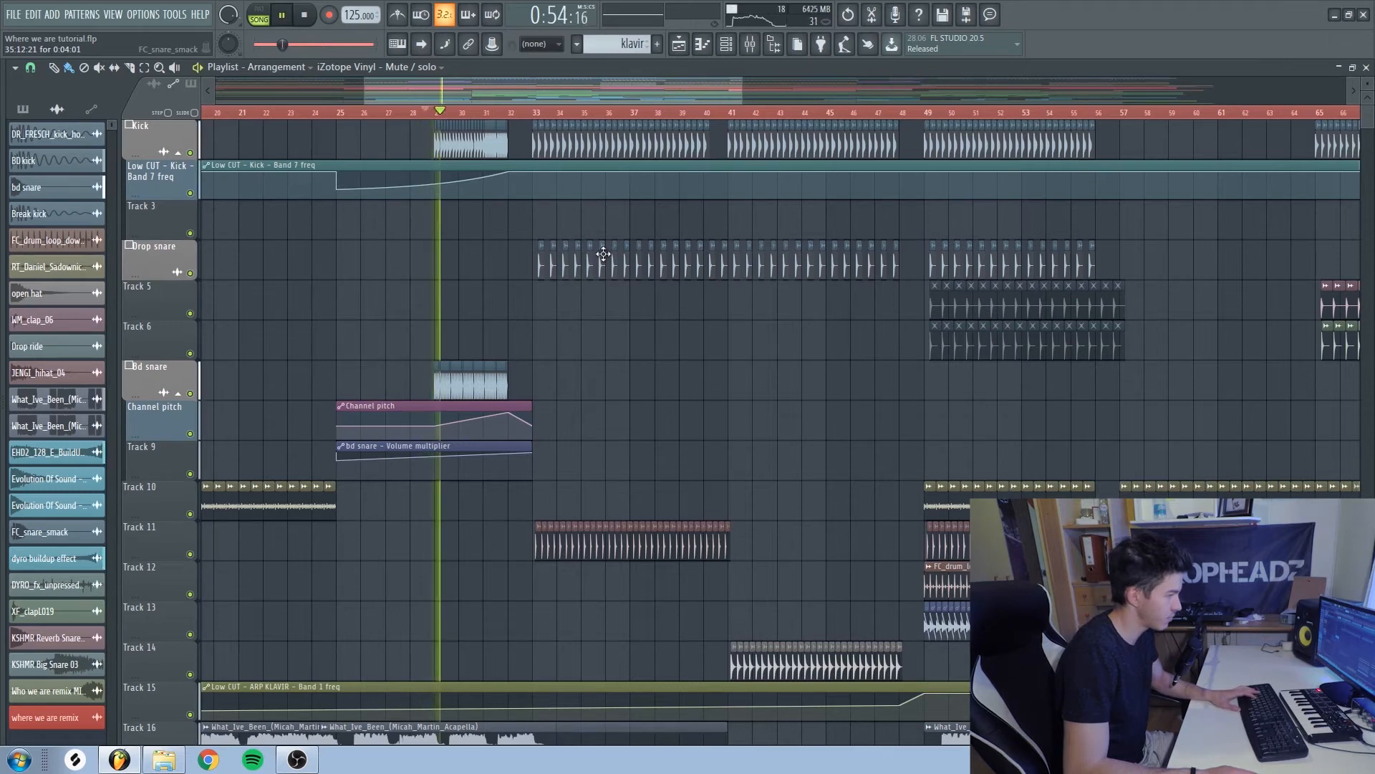
pyautogui.press('space')
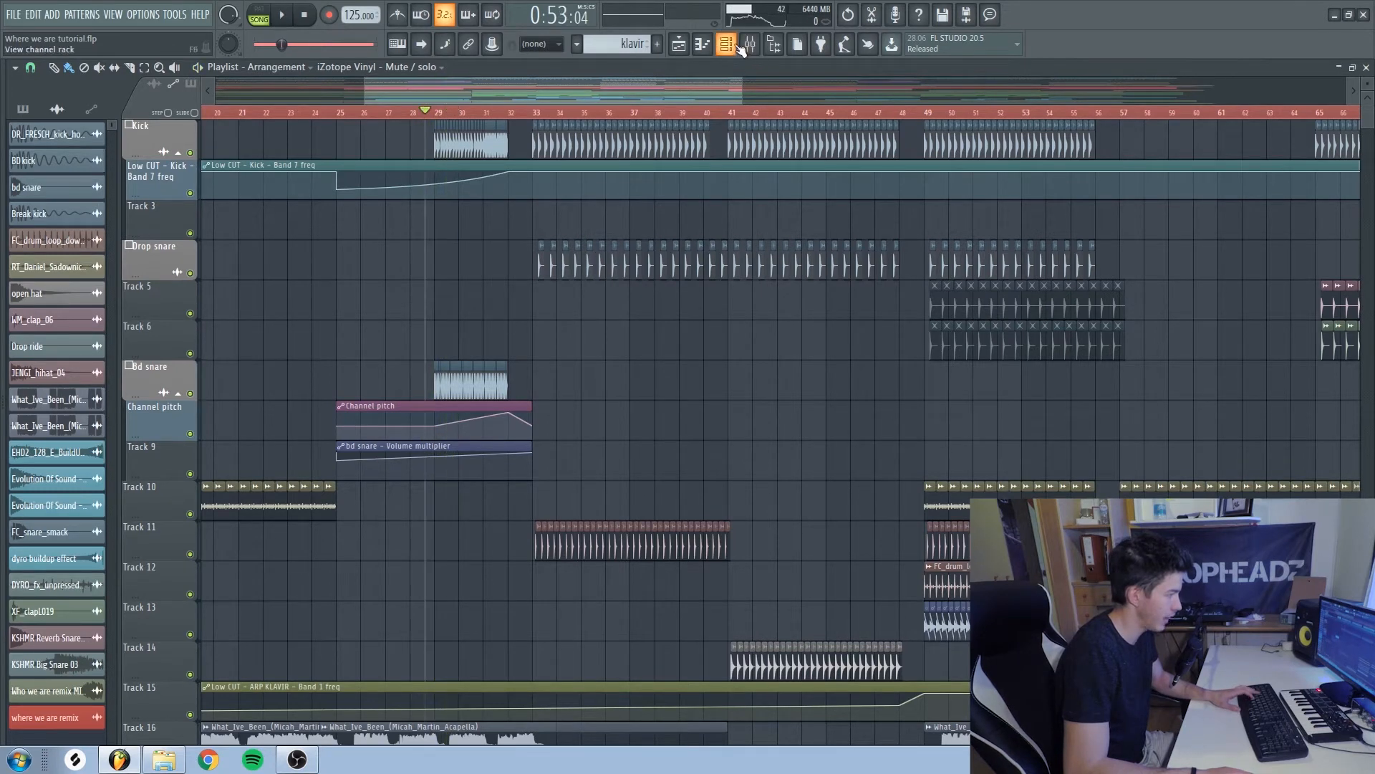
pyautogui.click(750, 44)
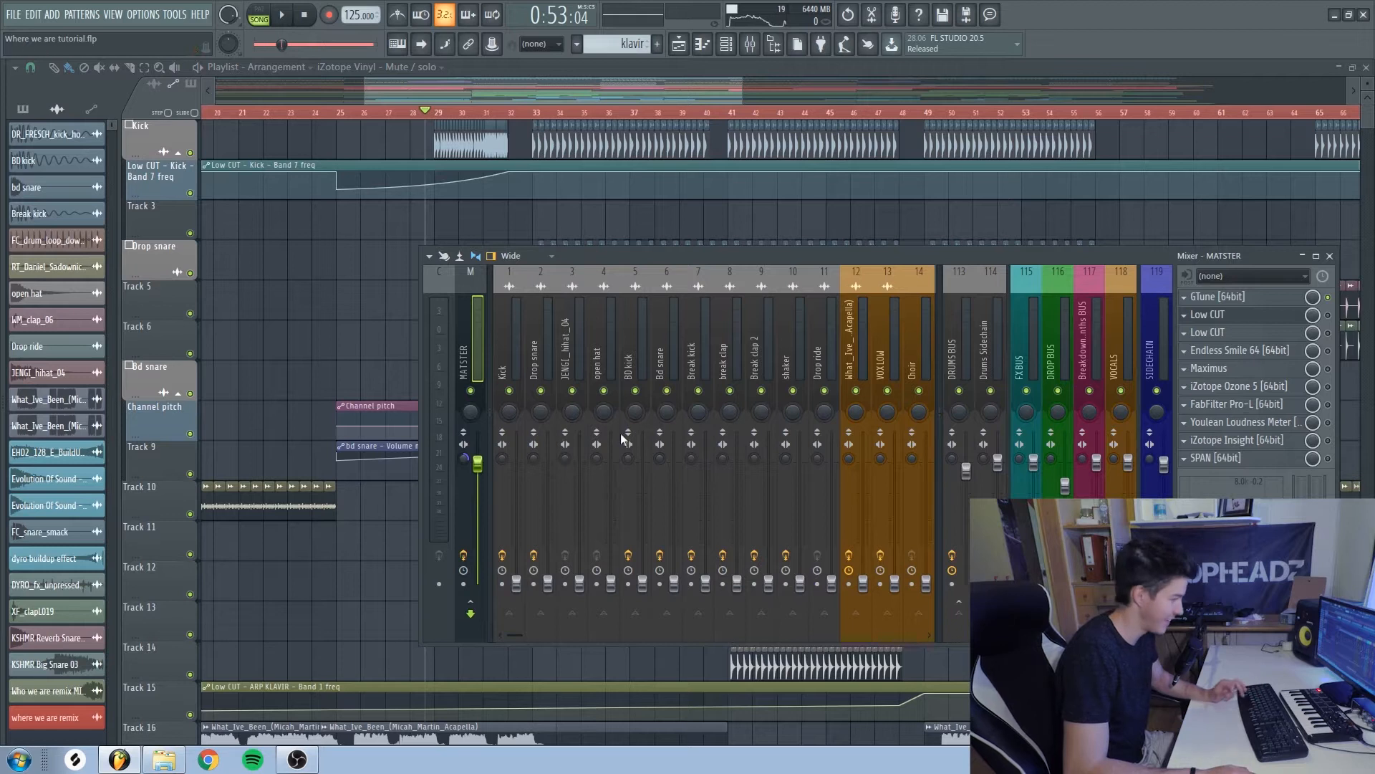
pyautogui.press('F9')
pyautogui.scroll(1, 350, 348)
pyautogui.click(637, 112)
pyautogui.scroll(4, 693, 344)
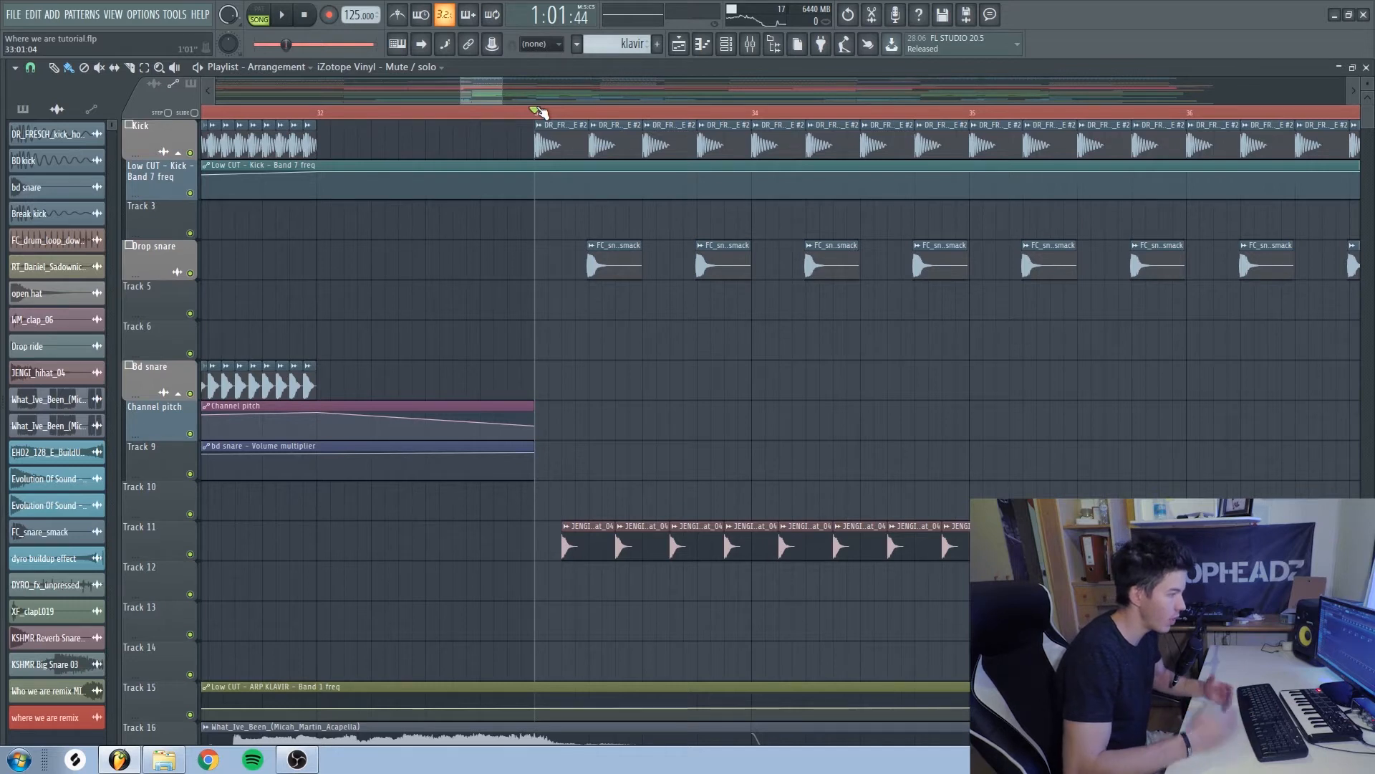
pyautogui.scroll(-6, 750, 514)
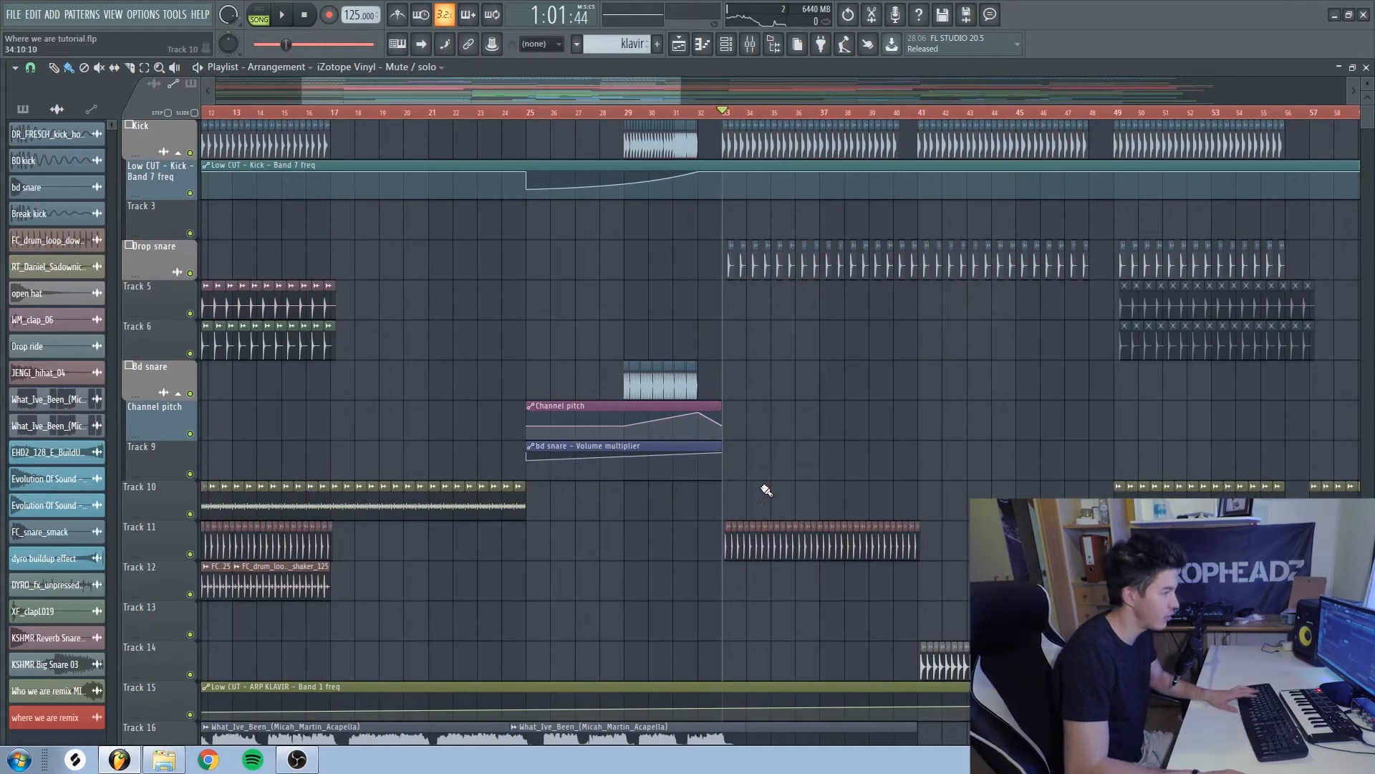
# - Raise the Kick mixer fader to about -9.3 dB and audition it from the start of the drop
pyautogui.scroll(6, 746, 292)
pyautogui.click(764, 42)
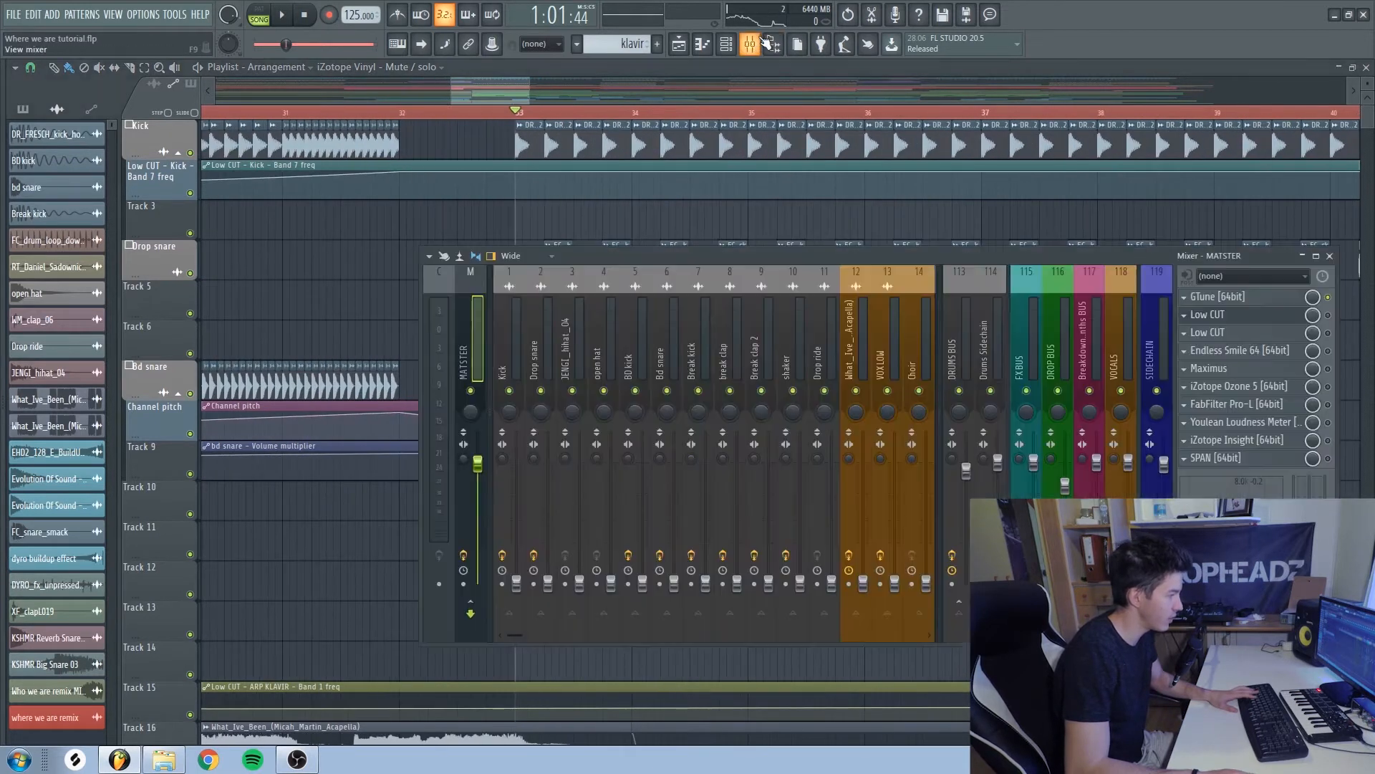
pyautogui.moveTo(515, 583); pyautogui.dragTo(515, 534)
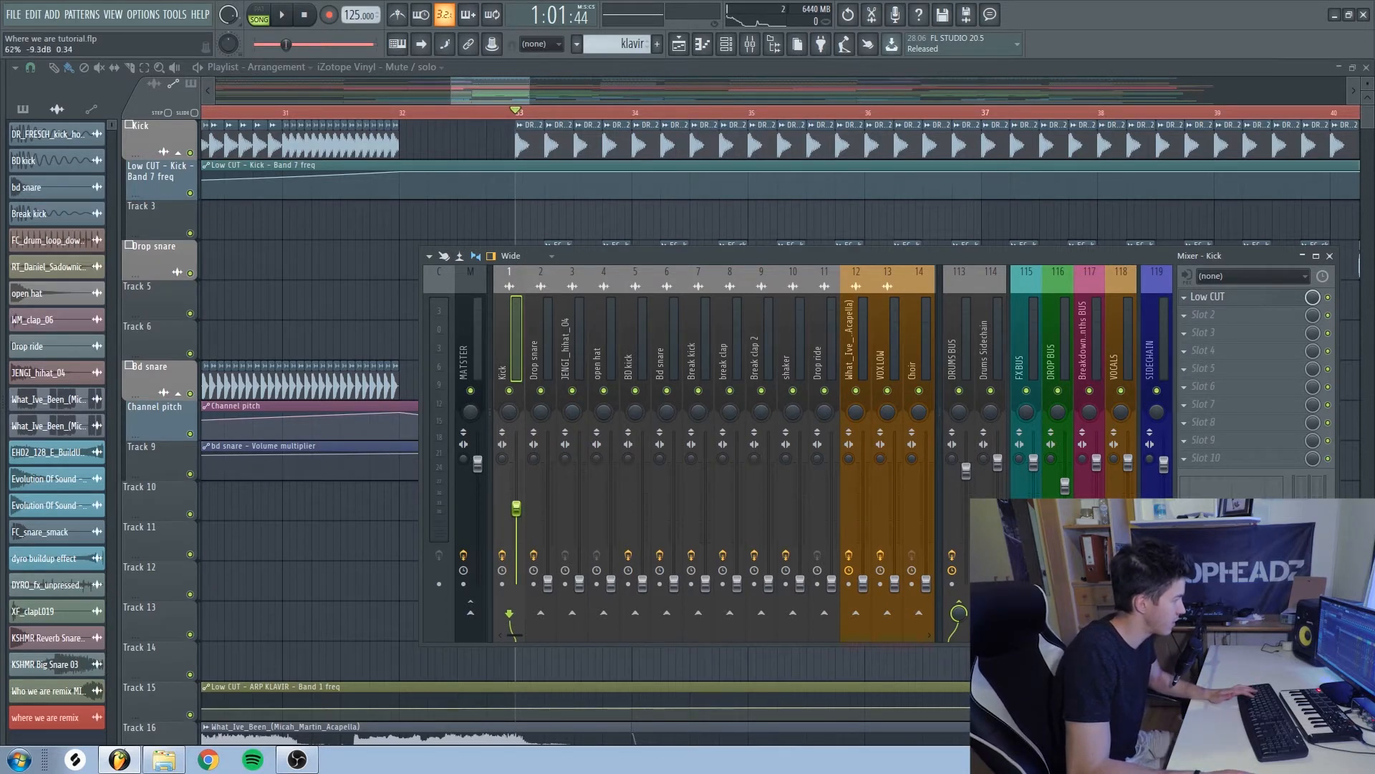
pyautogui.rightClick(379, 546)
pyautogui.press('space')
pyautogui.press('space')
pyautogui.click(750, 44)
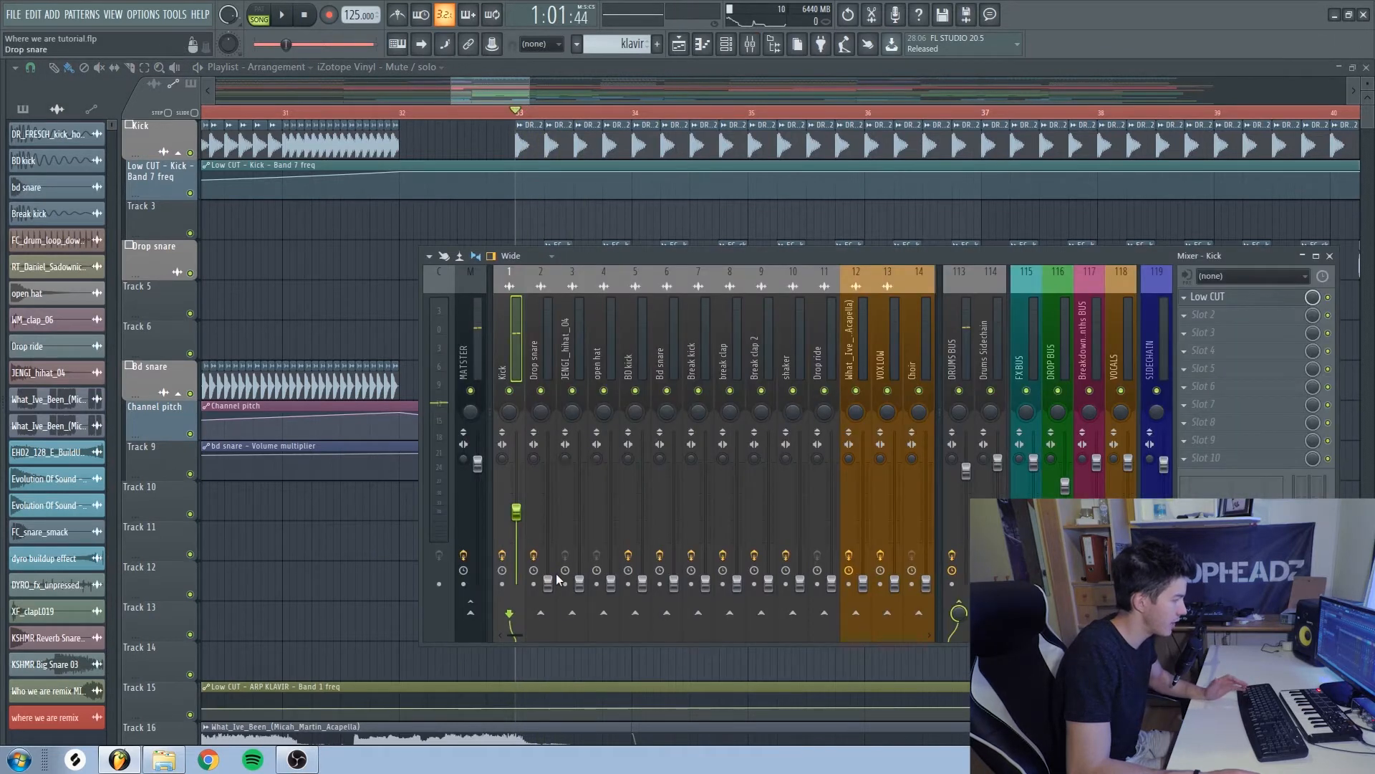
# - Raise the Drop snare mixer fader and balance it by ear against the kick during playback
pyautogui.moveTo(547, 580); pyautogui.dragTo(548, 534)
pyautogui.press('space')
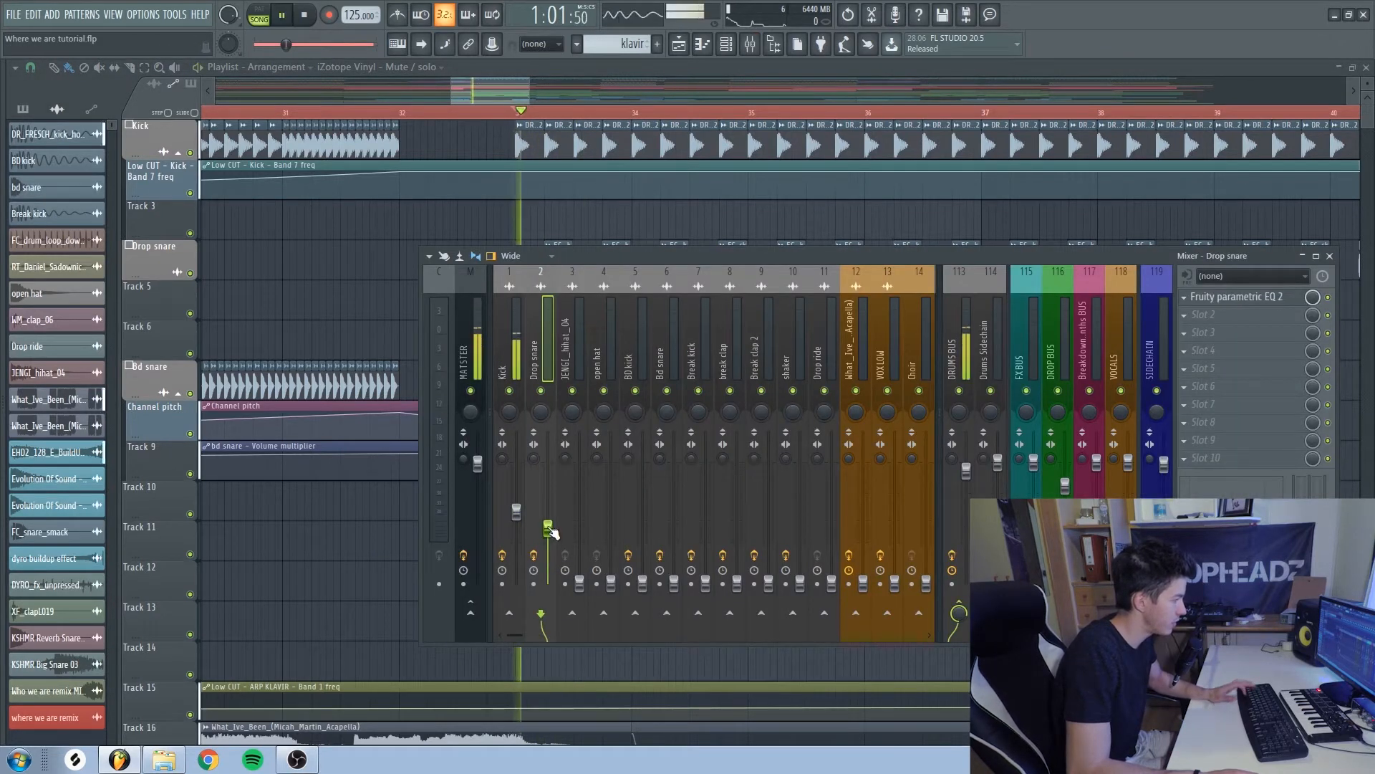
pyautogui.moveTo(548, 534); pyautogui.dragTo(548, 529)
pyautogui.press('space')
pyautogui.moveTo(611, 583); pyautogui.dragTo(611, 546)
pyautogui.press('space')
pyautogui.press('space')
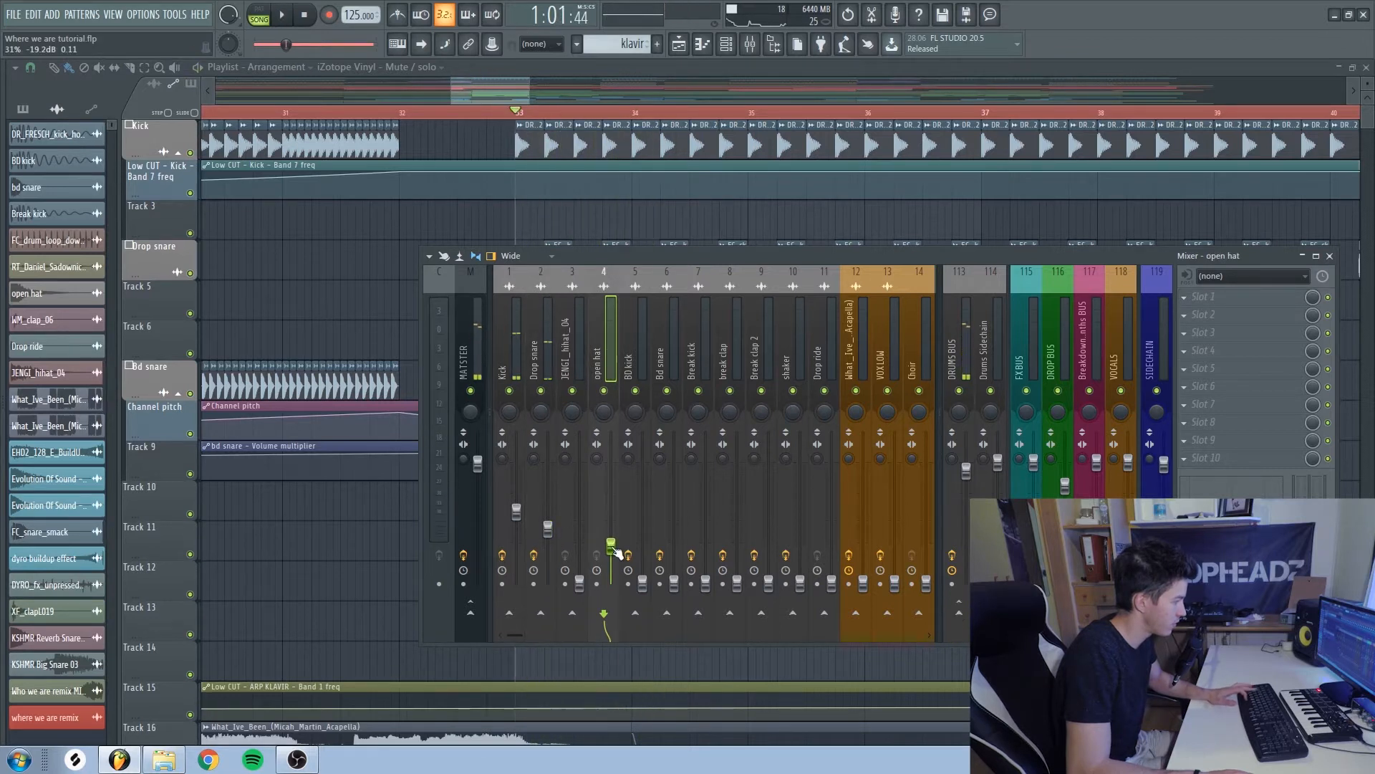
# - Check the mixer routing of the Track 11 hi-hat sample, then set the JENGI_hihat_04 fader to about -21.4 dB with open hat at zero
pyautogui.press('F9')
pyautogui.doubleClick(566, 551)
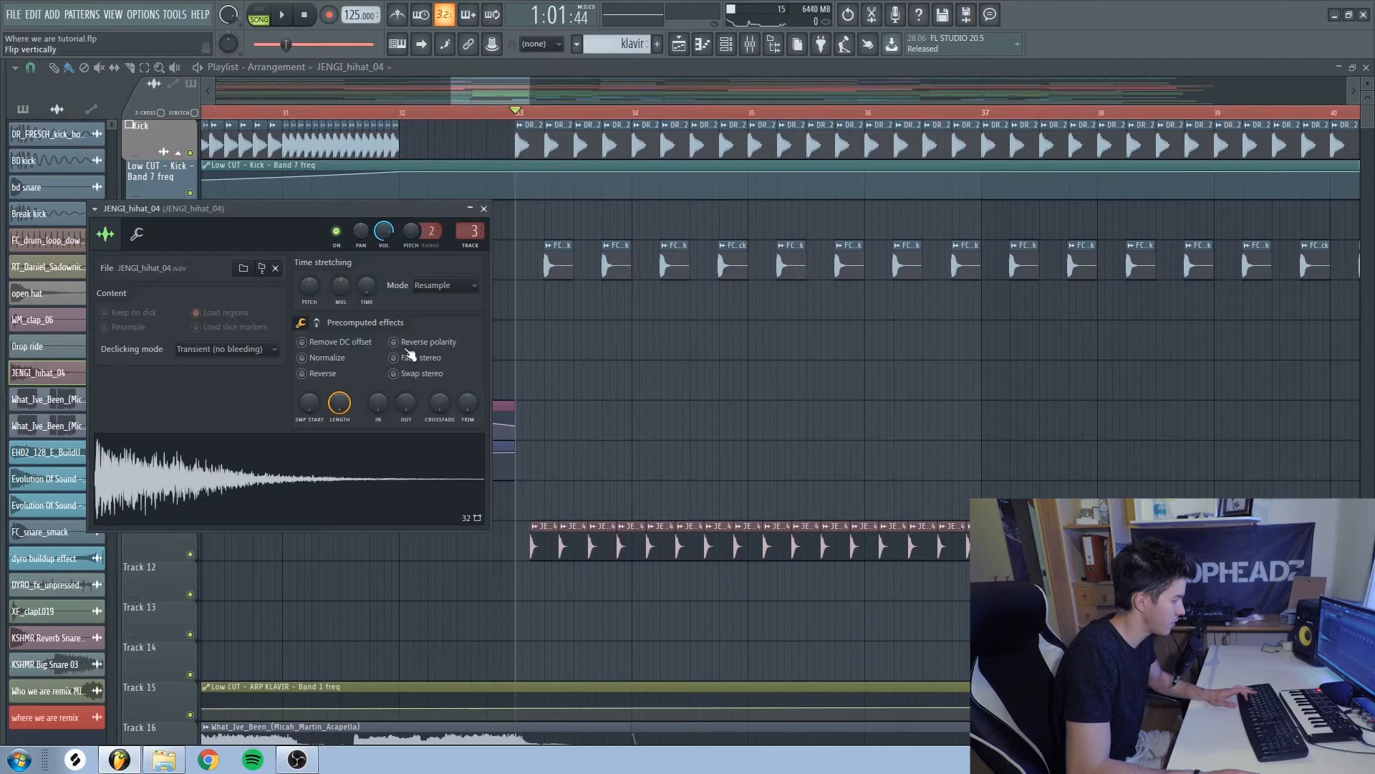
pyautogui.press('F9')
pyautogui.press('space')
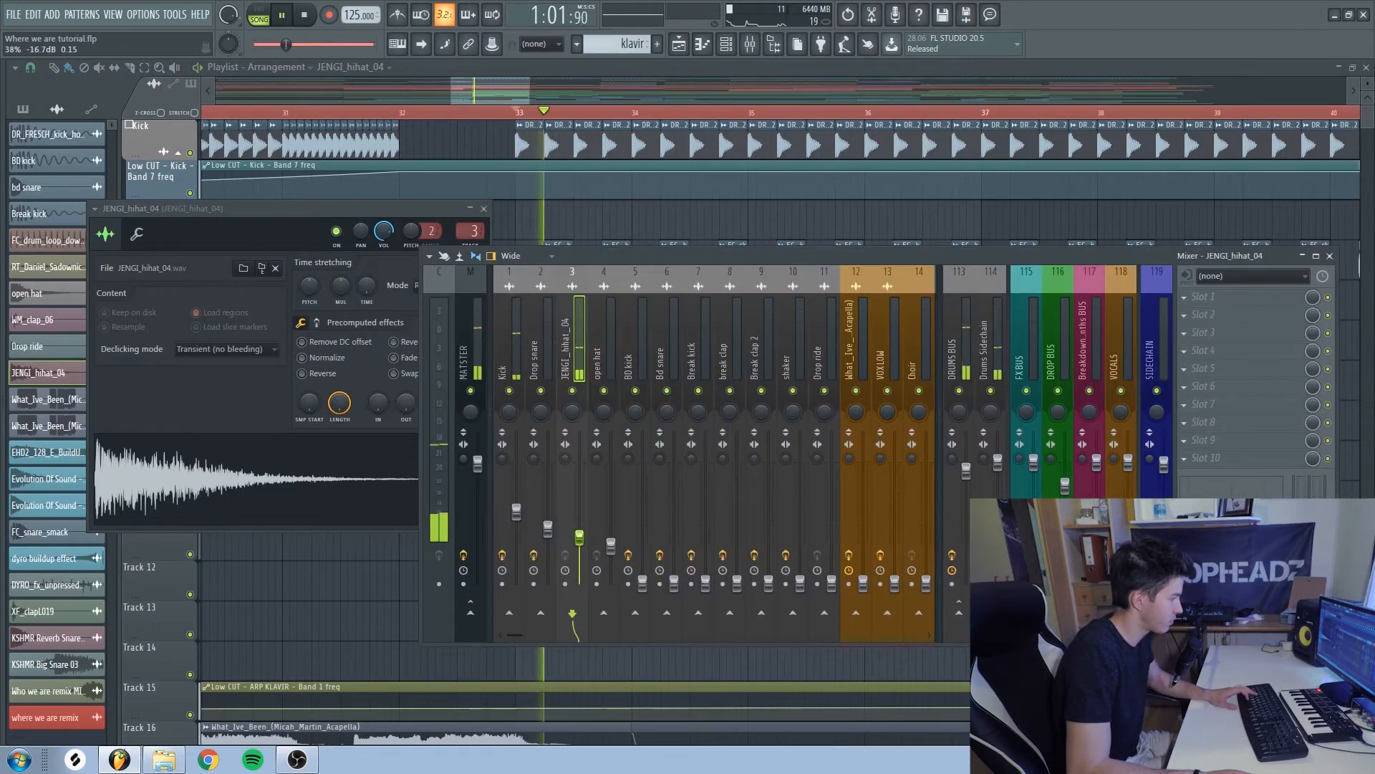
pyautogui.moveTo(610, 546); pyautogui.dragTo(582, 551)
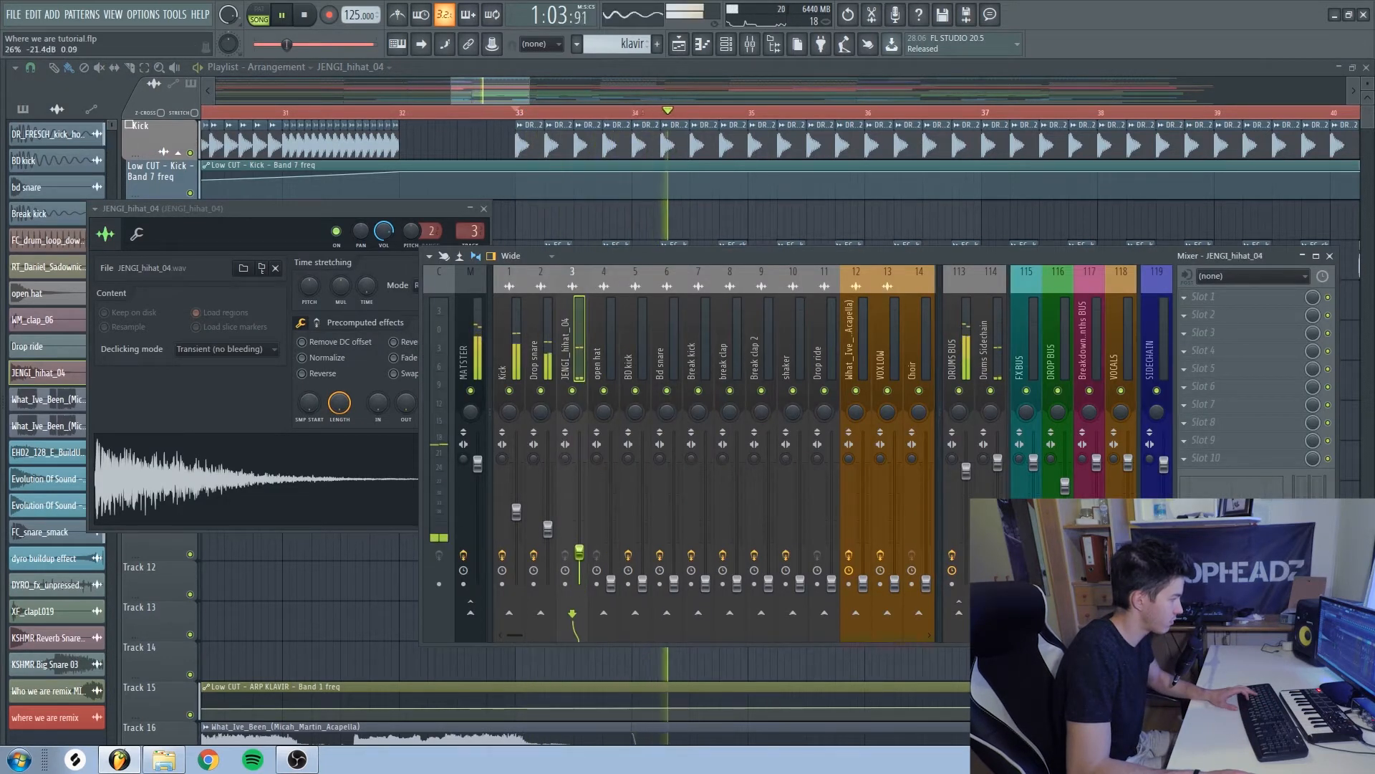
pyautogui.press('space')
# - Play from bar 41 and raise the open hat mixer fader to balance it with the other drums
pyautogui.rightClick(365, 583)
pyautogui.hscroll(7, 783, 583)
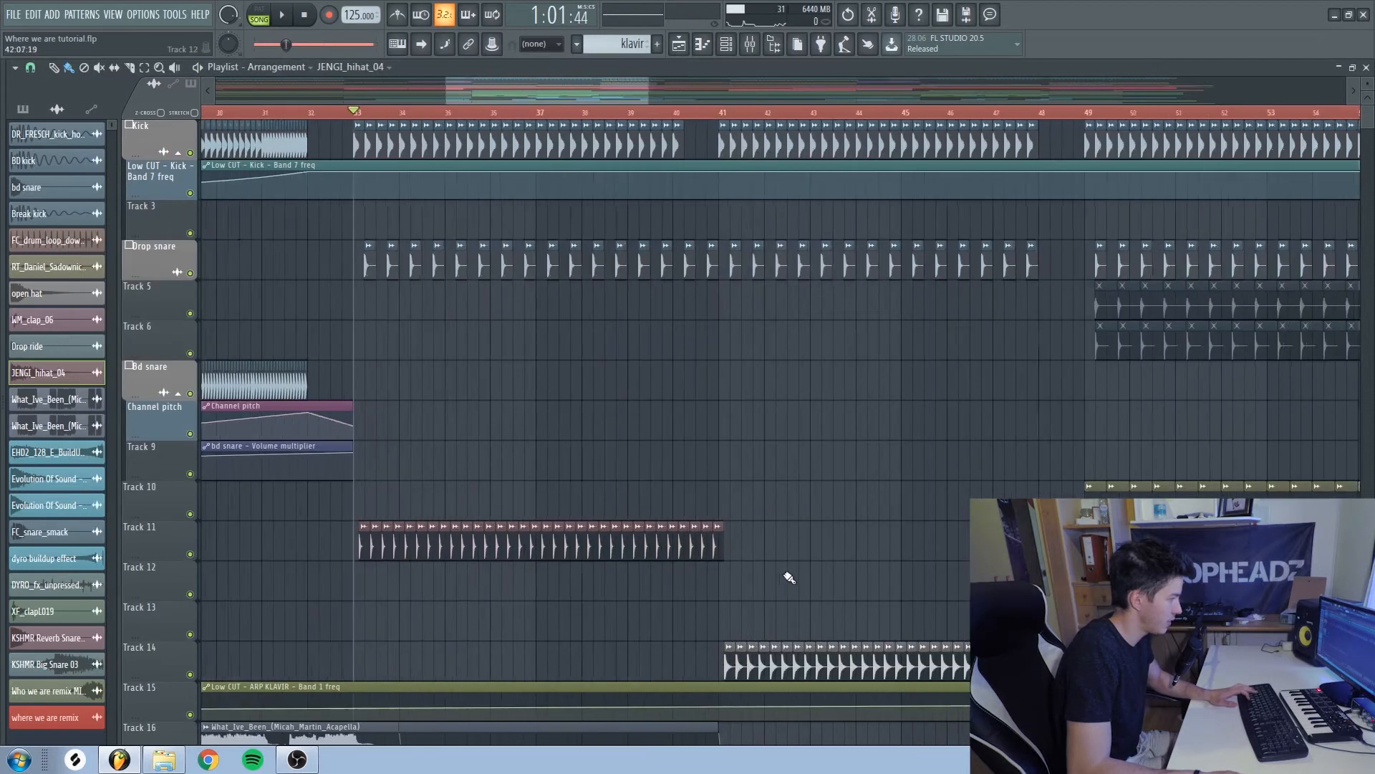
pyautogui.click(750, 44)
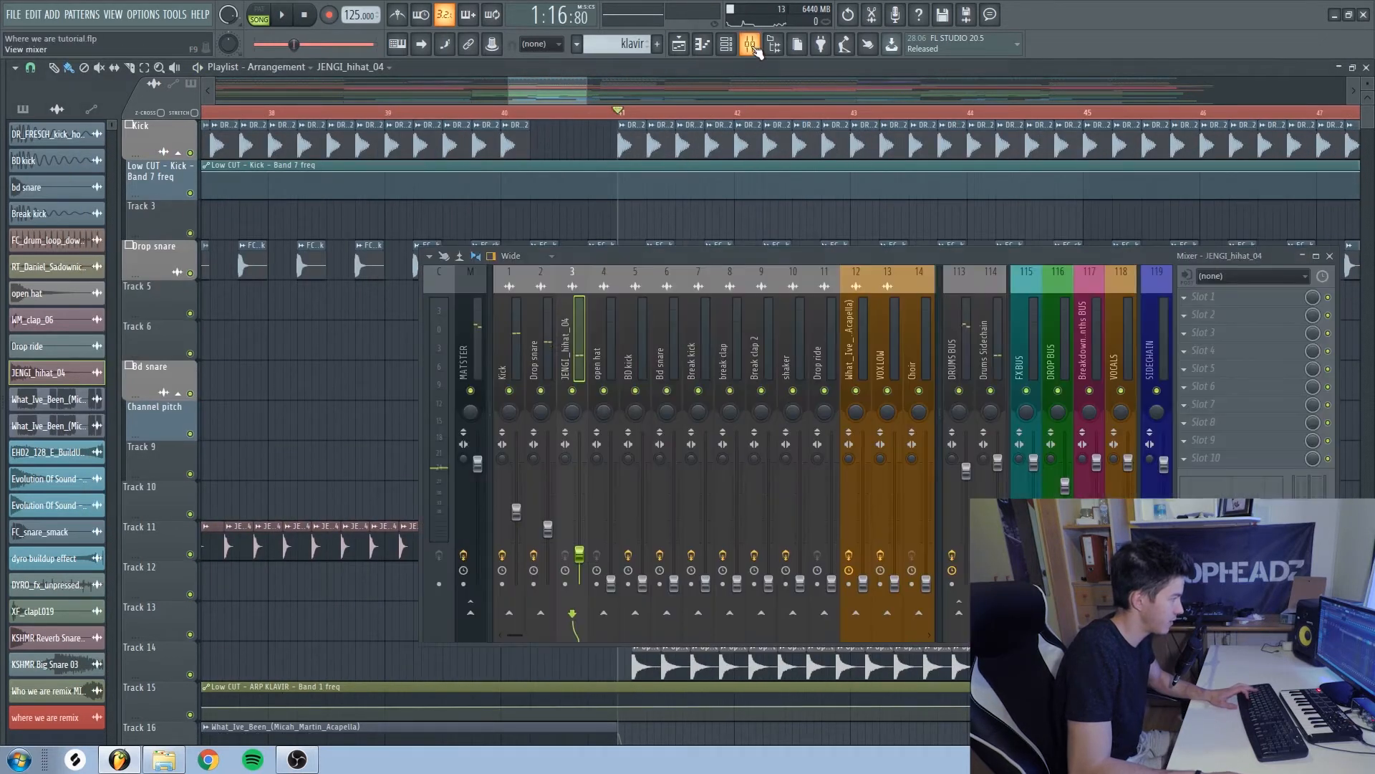
pyautogui.click(620, 584)
pyautogui.press('space')
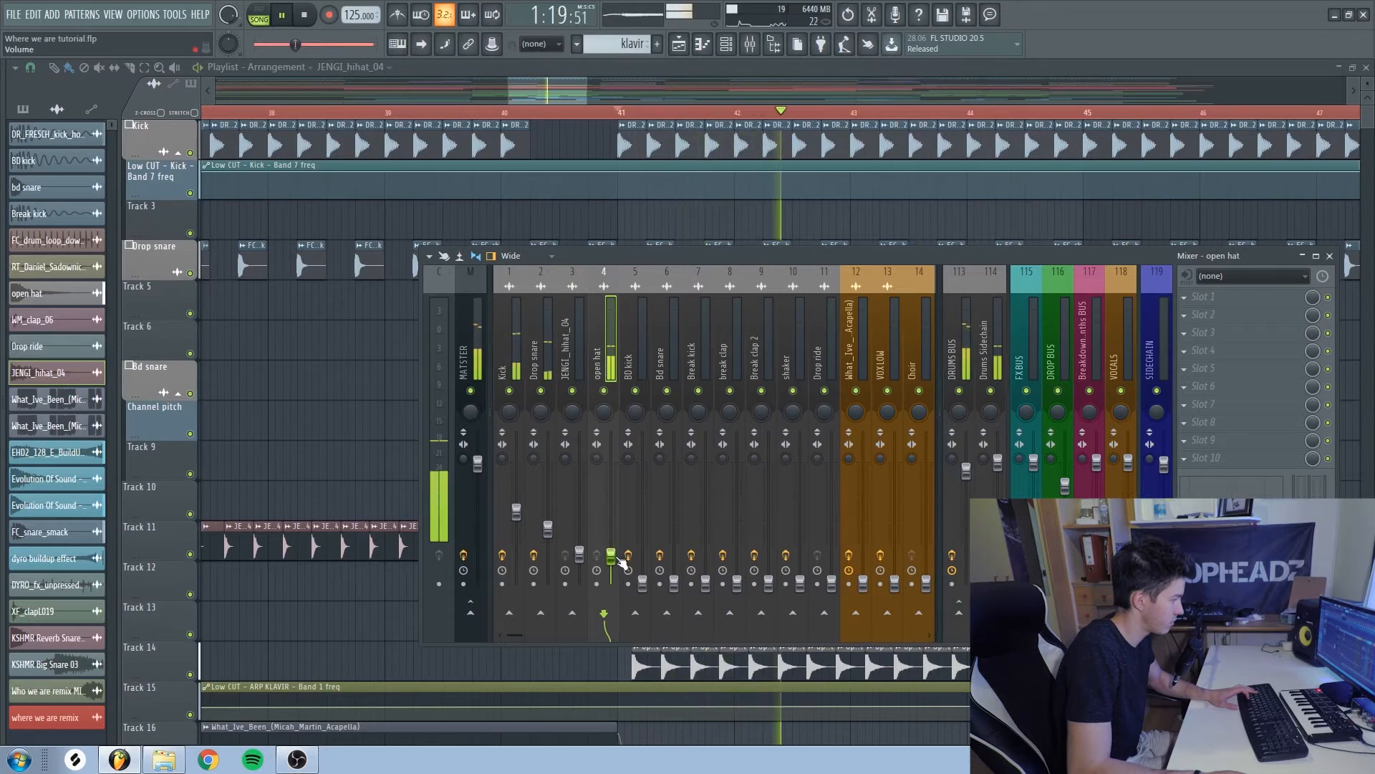
pyautogui.rightClick(337, 454)
pyautogui.press('space')
# - Play the drop from bar 33 and raise the Drop bass fader on mixer track 29 to sit with the drums
pyautogui.scroll(-4, 326, 469)
pyautogui.scroll(-4, 332, 473)
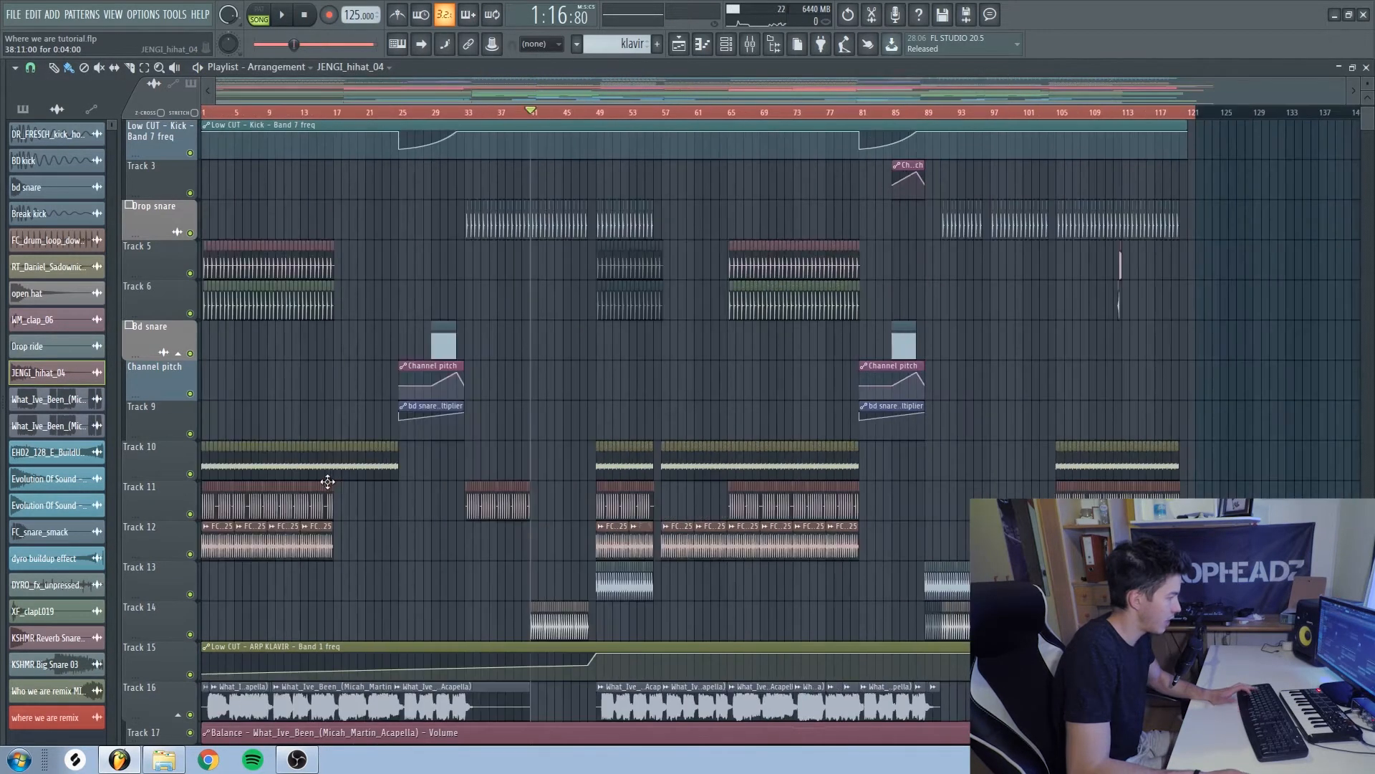
pyautogui.scroll(-8, 593, 477)
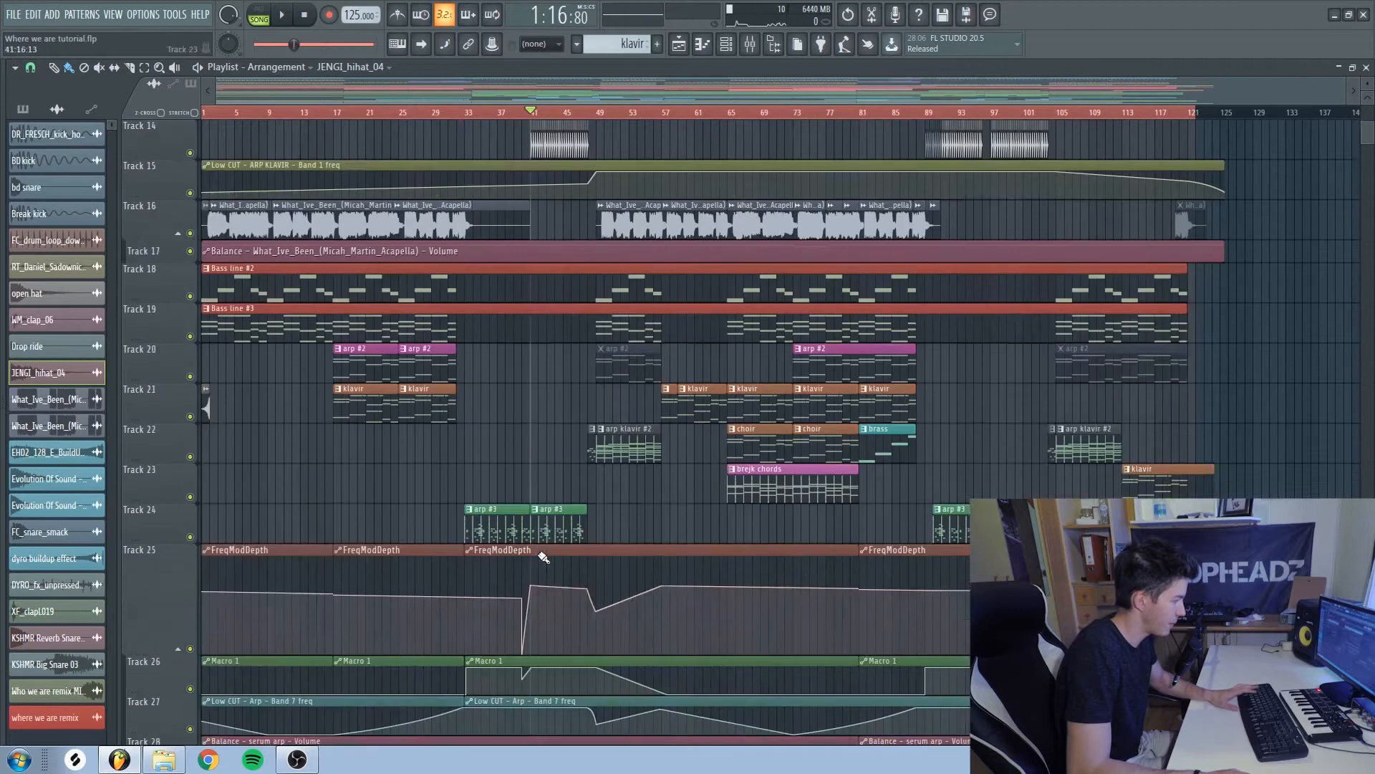
pyautogui.scroll(3, 512, 548)
pyautogui.scroll(2, 512, 548)
pyautogui.scroll(2, 362, 347)
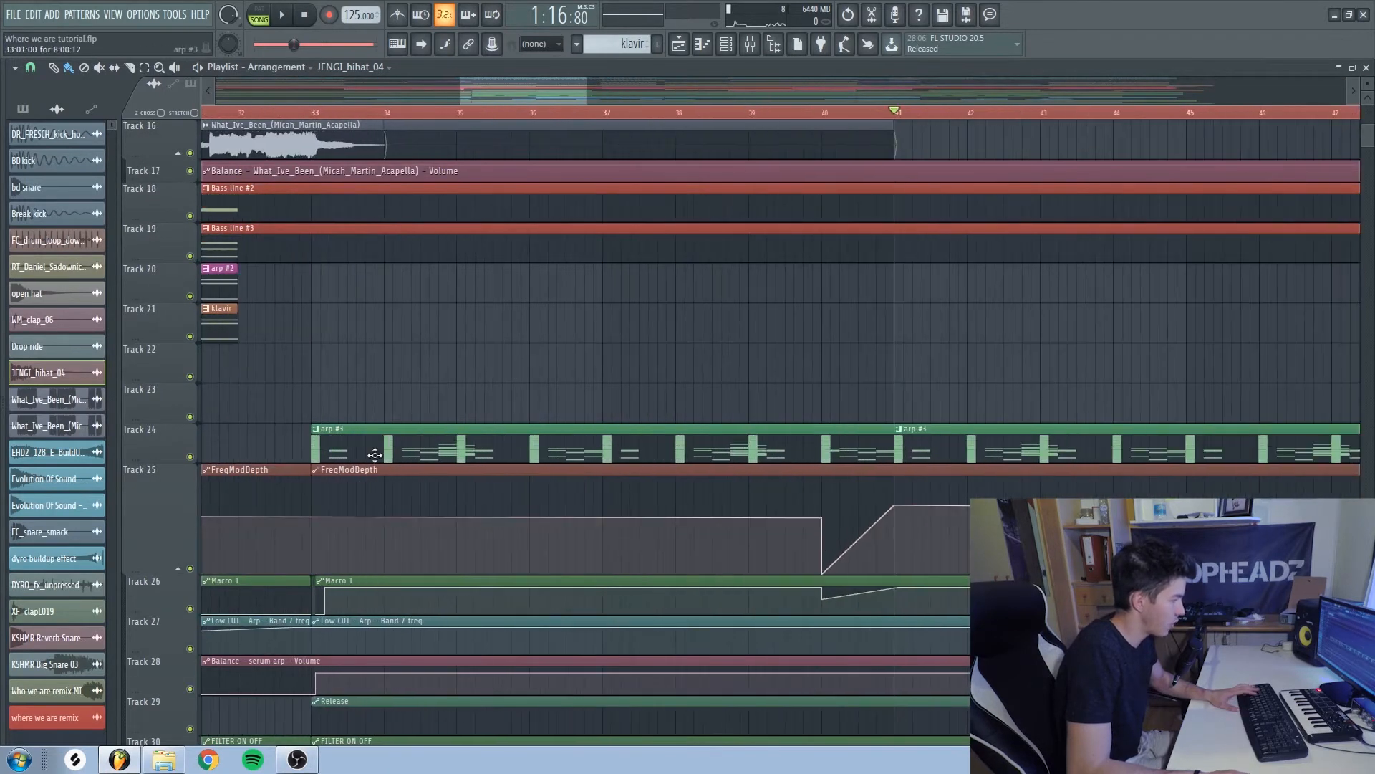
pyautogui.click(750, 45)
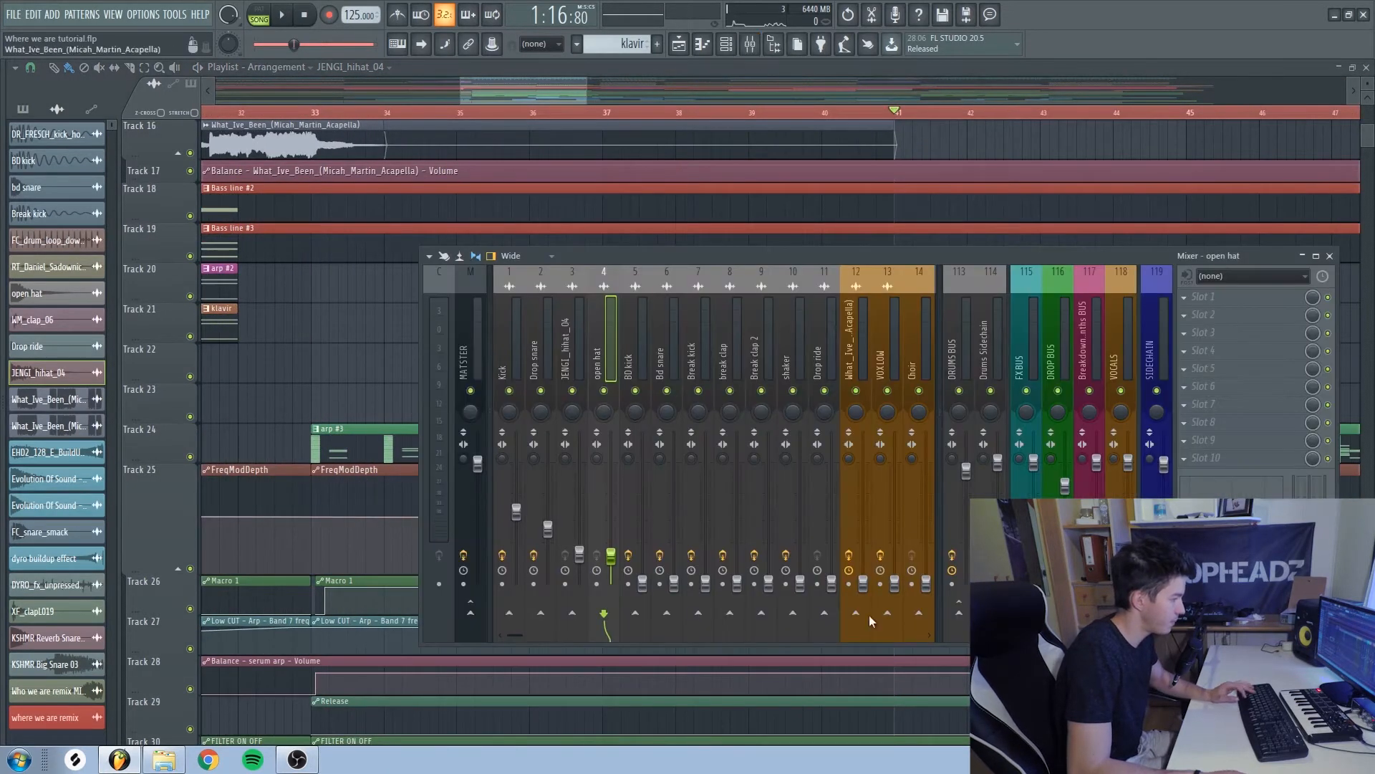
pyautogui.moveTo(515, 634); pyautogui.dragTo(528, 634)
pyautogui.press('space')
pyautogui.press('space')
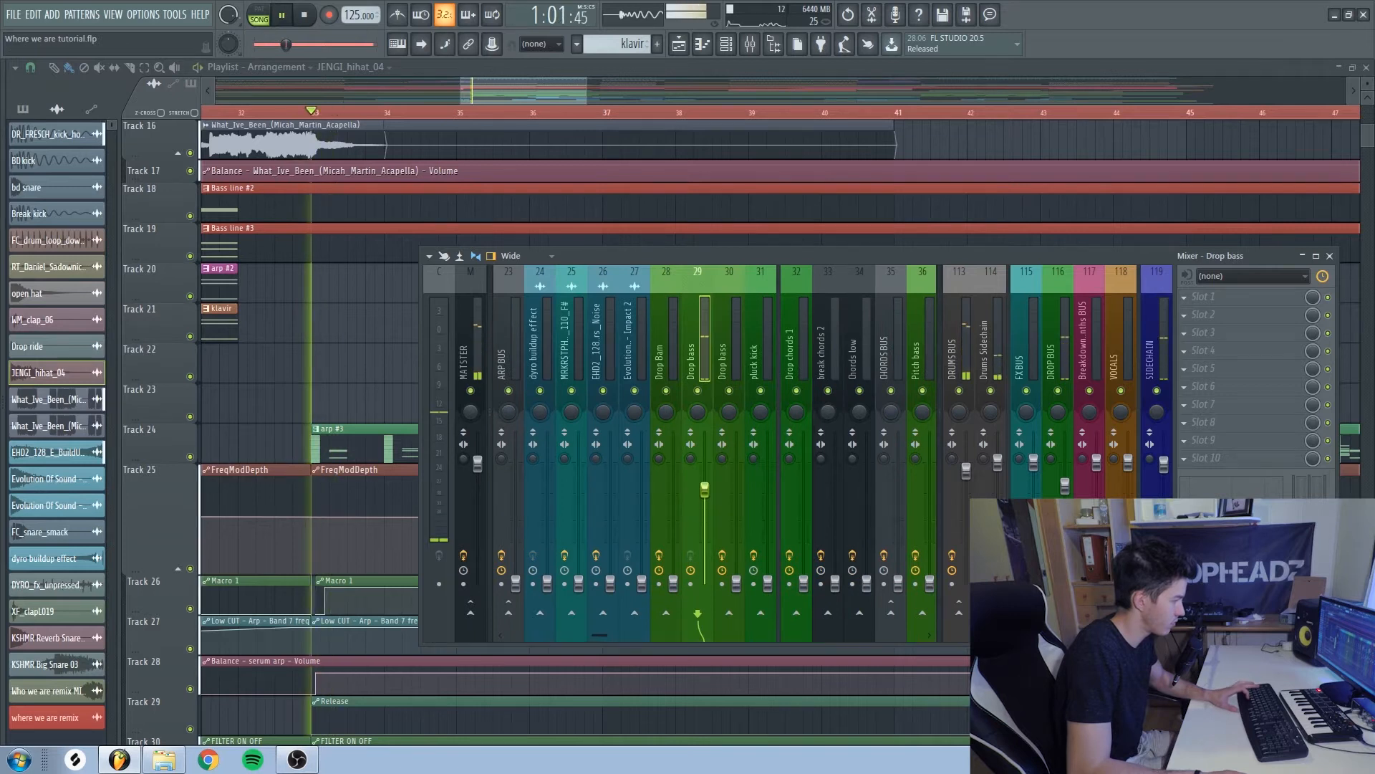
pyautogui.moveTo(705, 489); pyautogui.dragTo(704, 494)
pyautogui.press('space')
# - Solo the ARP BUS mixer track so only the arp tracks feeding it are heard
pyautogui.moveTo(599, 634); pyautogui.dragTo(571, 625)
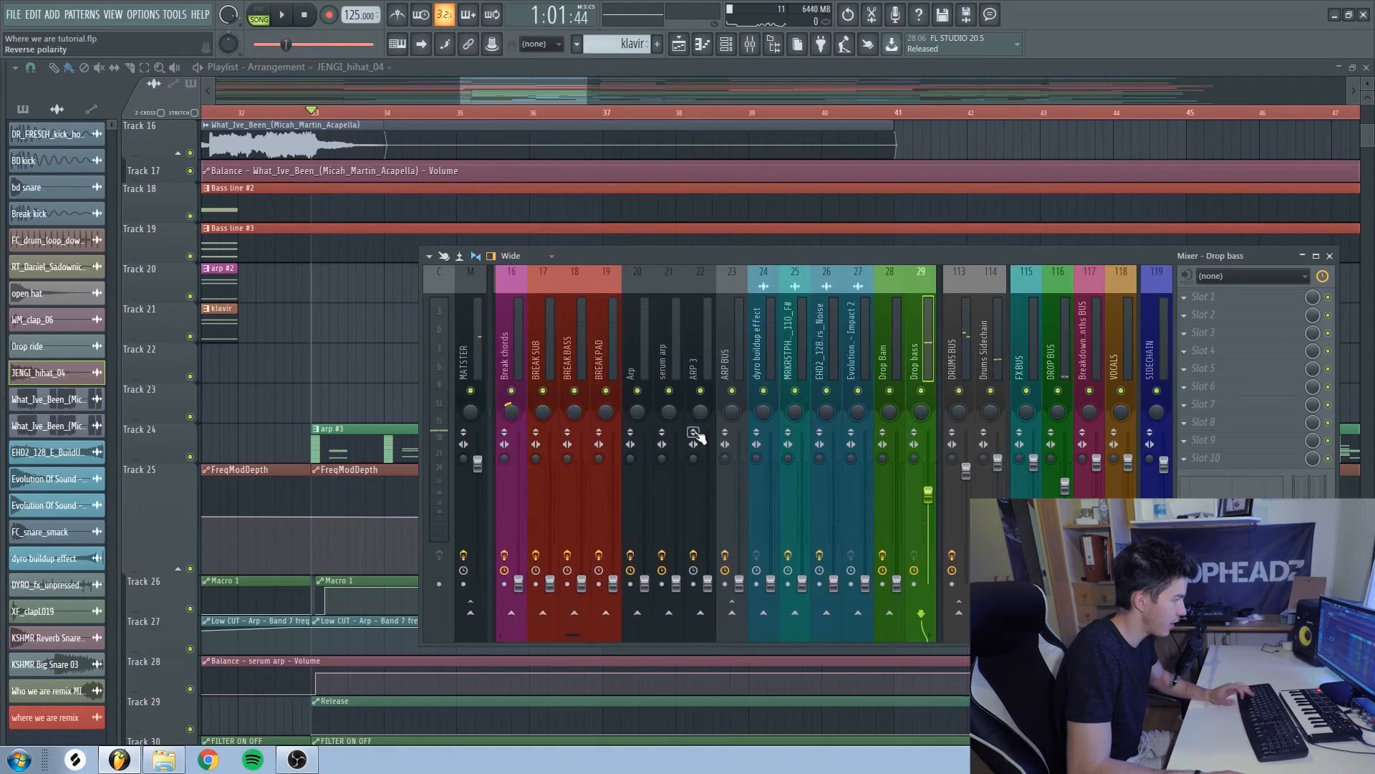
pyautogui.click(702, 369)
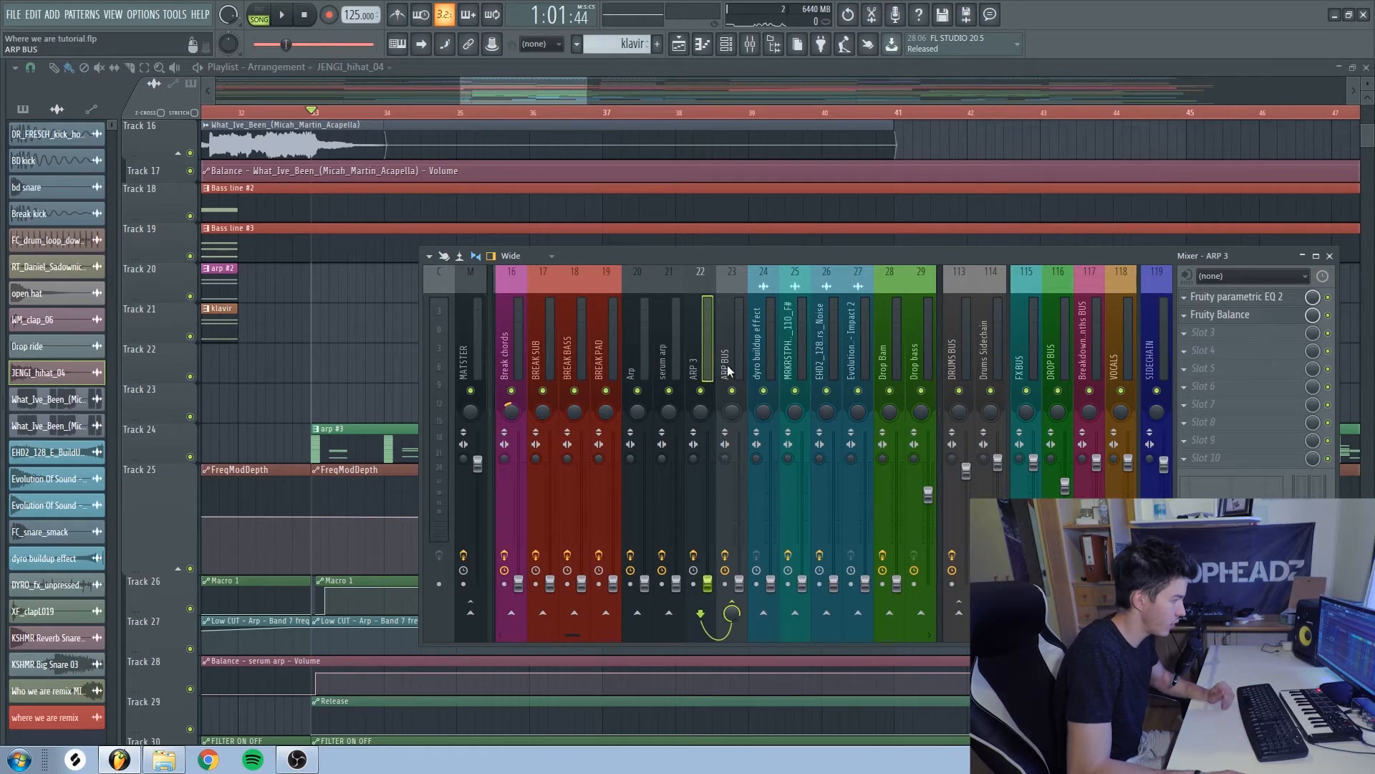
pyautogui.rightClick(729, 370)
pyautogui.rightClick(731, 391)
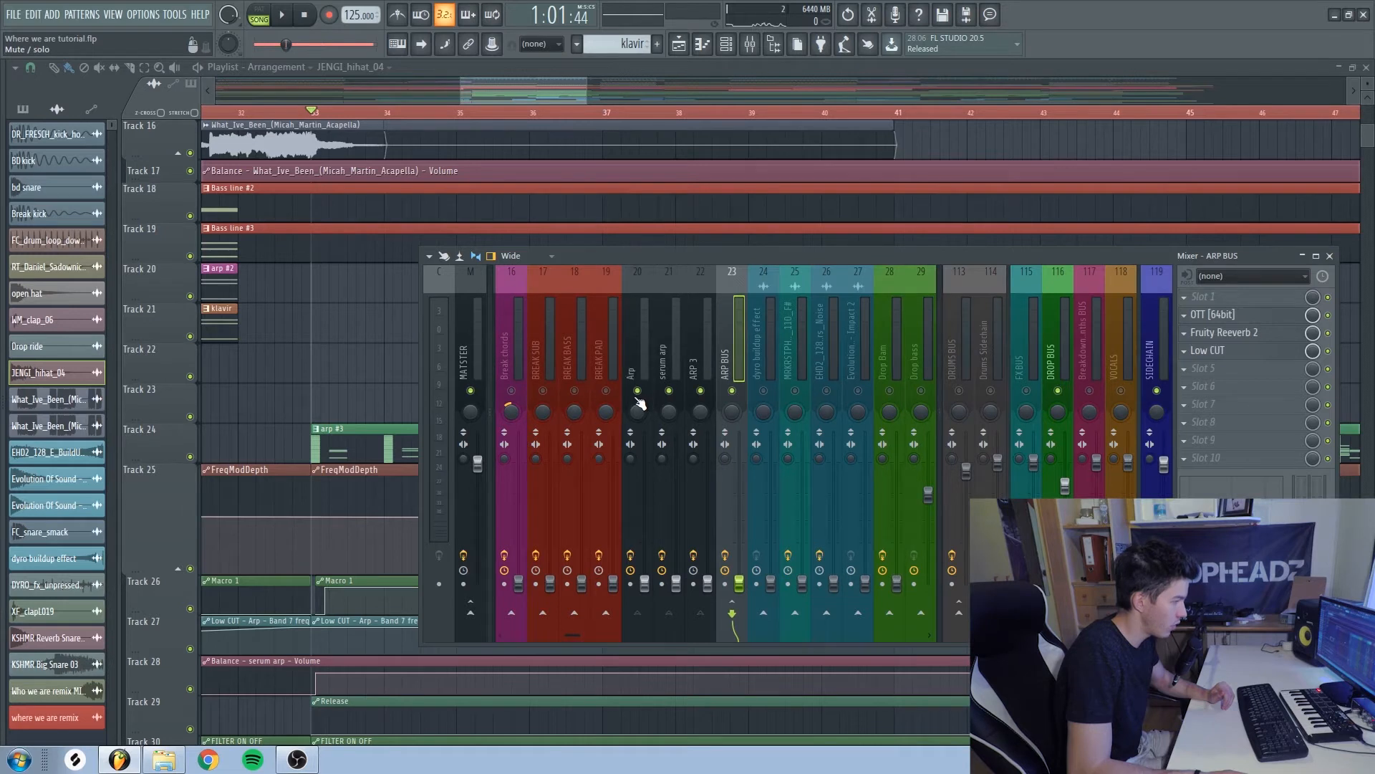
# - Restore the ARP BUS fader to its default level and raise the Arp fader by ear while playing the drop
pyautogui.moveTo(657, 587); pyautogui.dragTo(656, 535)
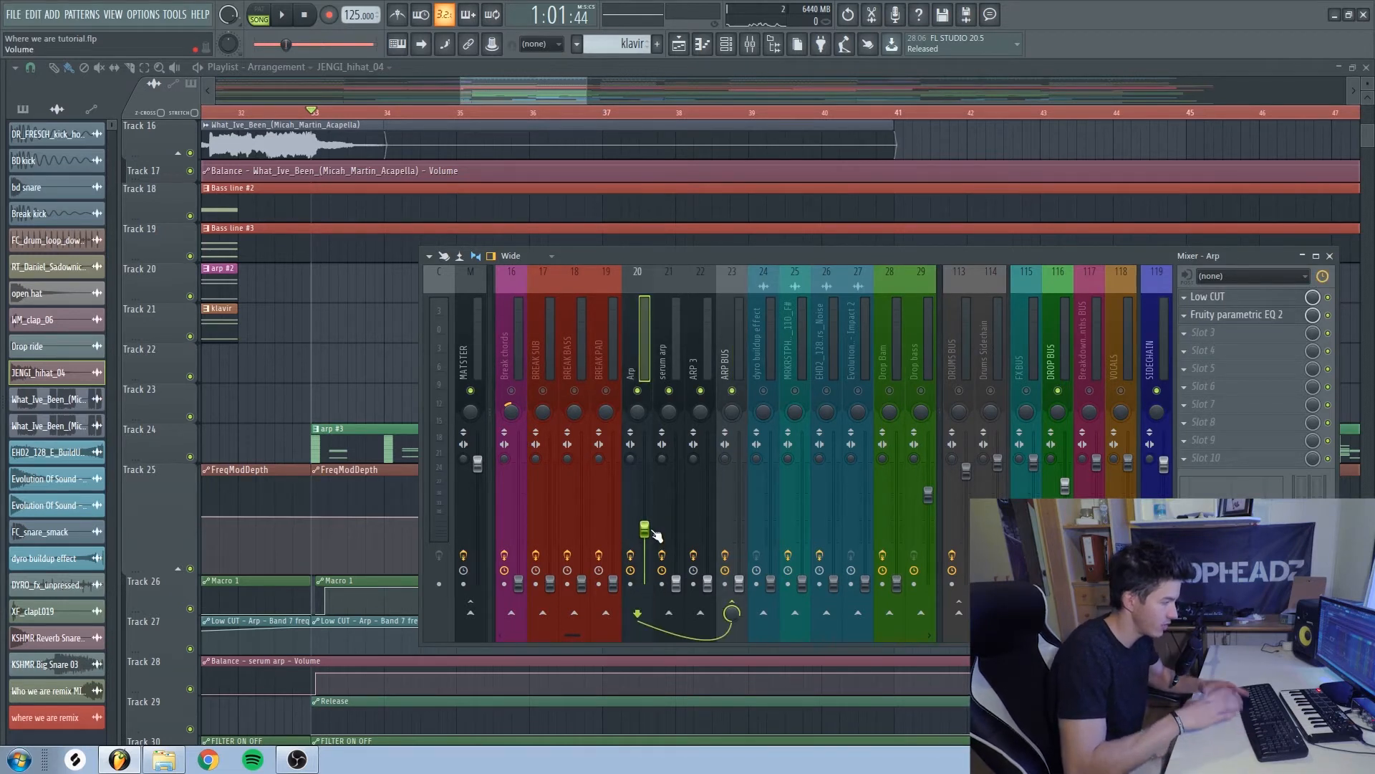
pyautogui.click(741, 584)
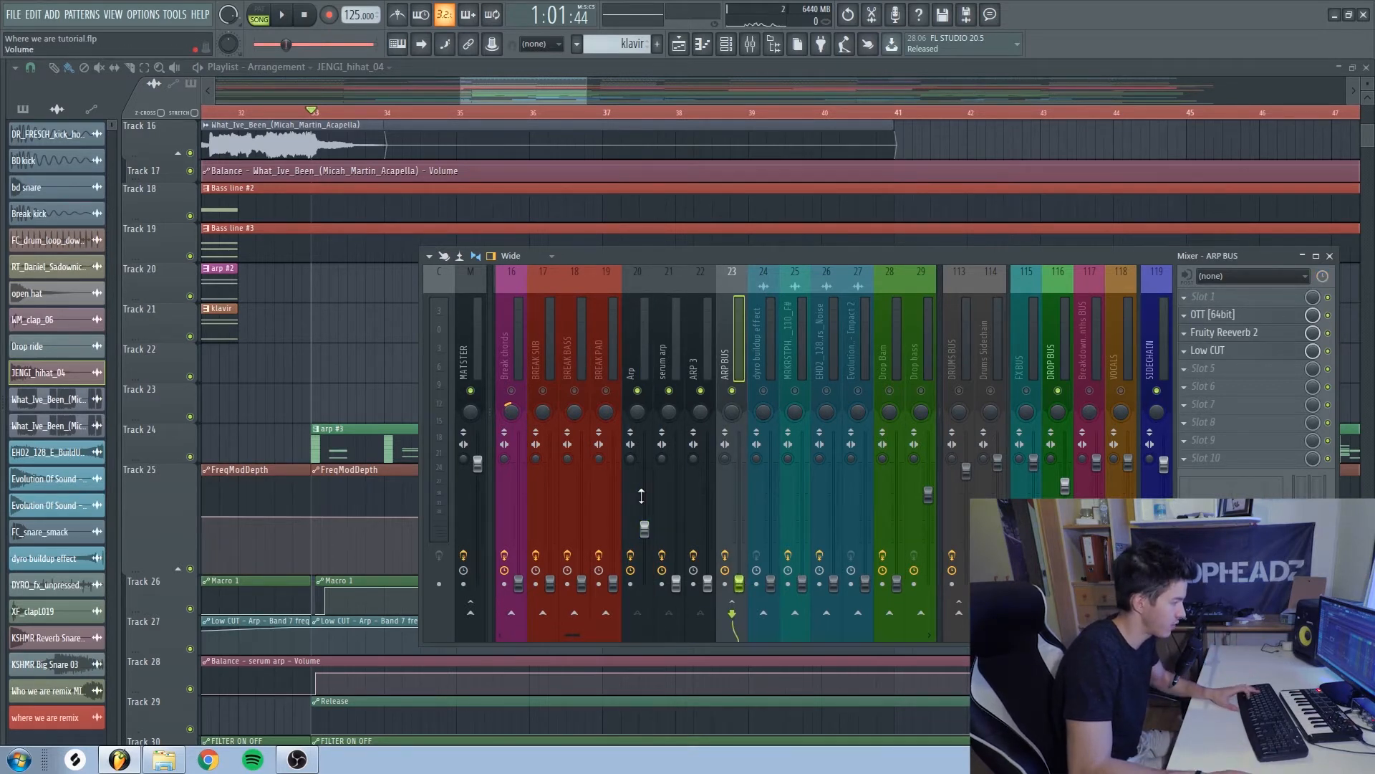
pyautogui.moveTo(645, 528); pyautogui.dragTo(645, 503)
pyautogui.rightClick(746, 530)
pyautogui.click(784, 535)
pyautogui.press('space')
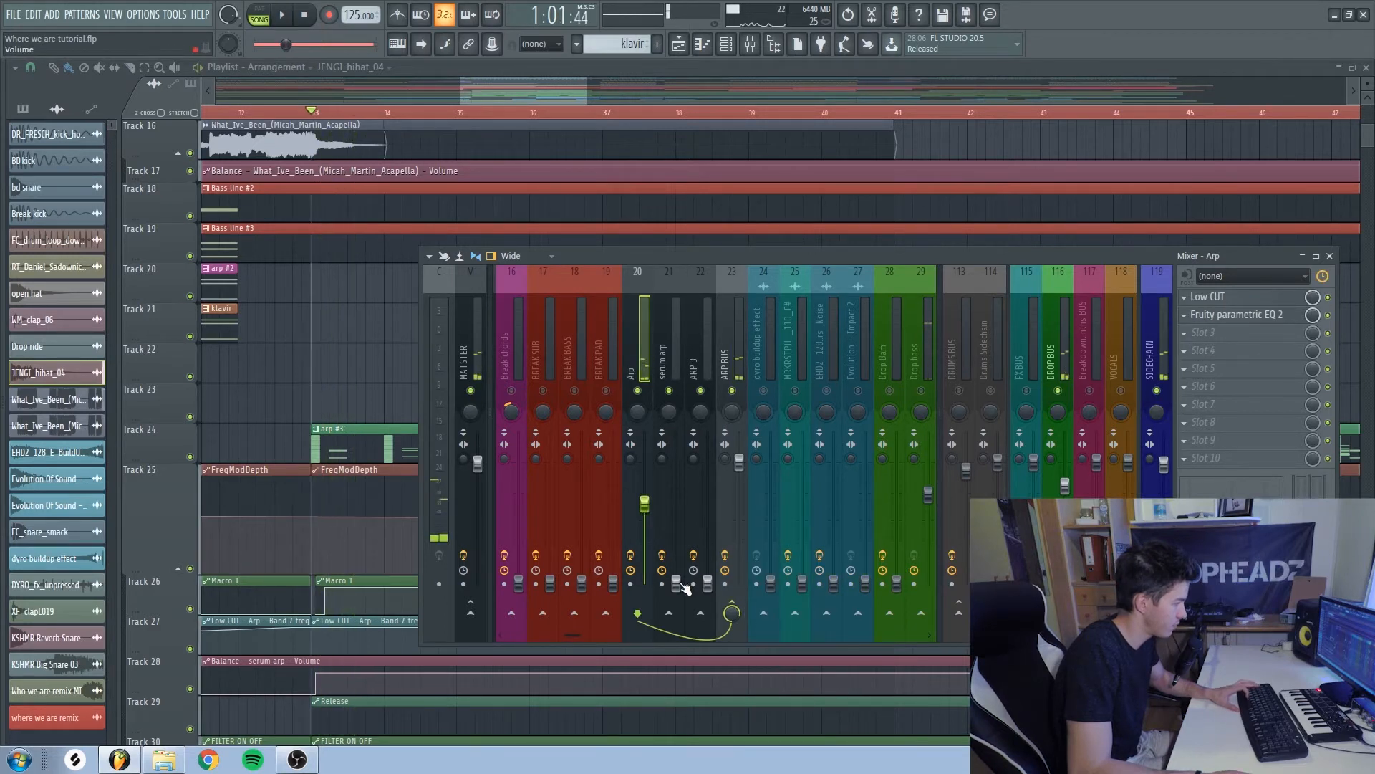
# - Raise the serum arp and ARP 3 mixer faders by ear while playing the soloed arps in the drop
pyautogui.press('space')
pyautogui.moveTo(677, 584); pyautogui.dragTo(677, 517)
pyautogui.press('space')
pyautogui.press('space')
pyautogui.moveTo(708, 583); pyautogui.dragTo(708, 507)
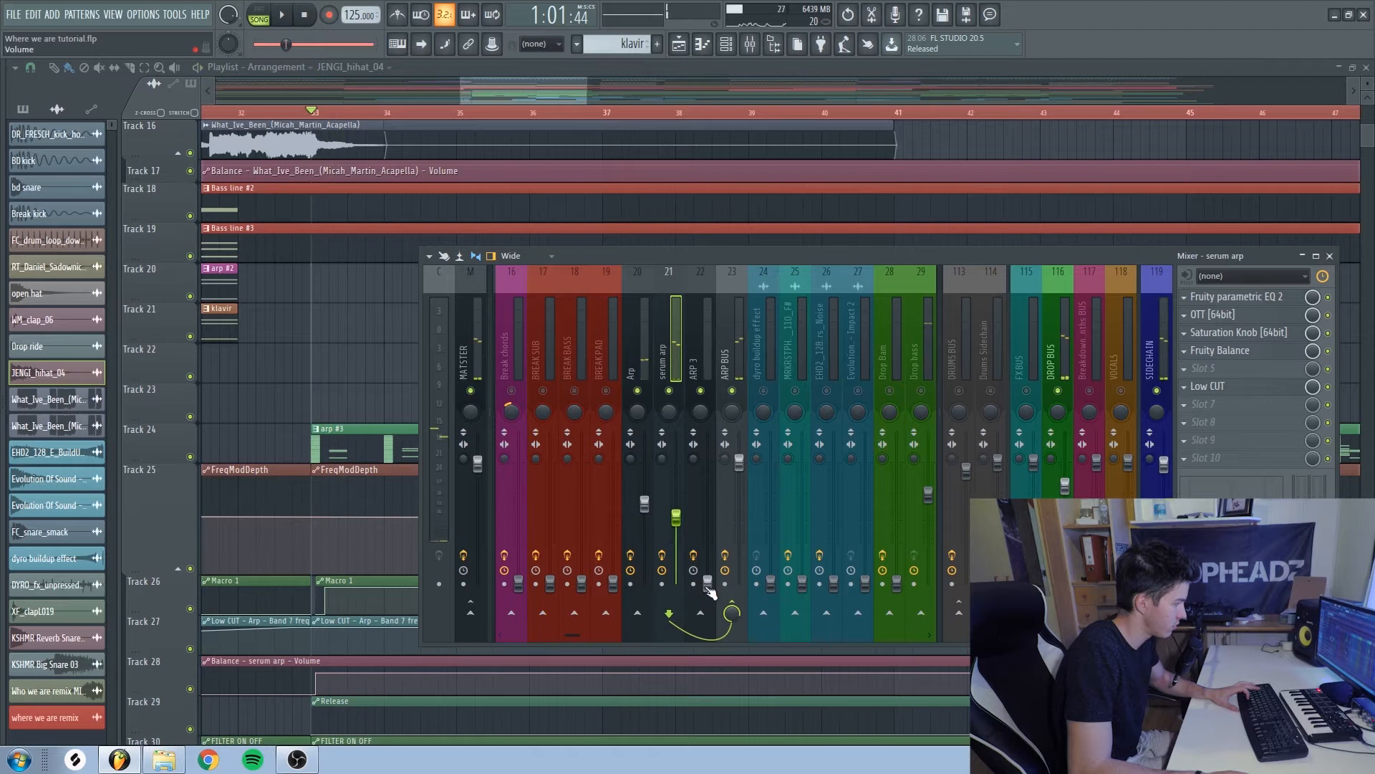
pyautogui.press('space')
pyautogui.press('space')
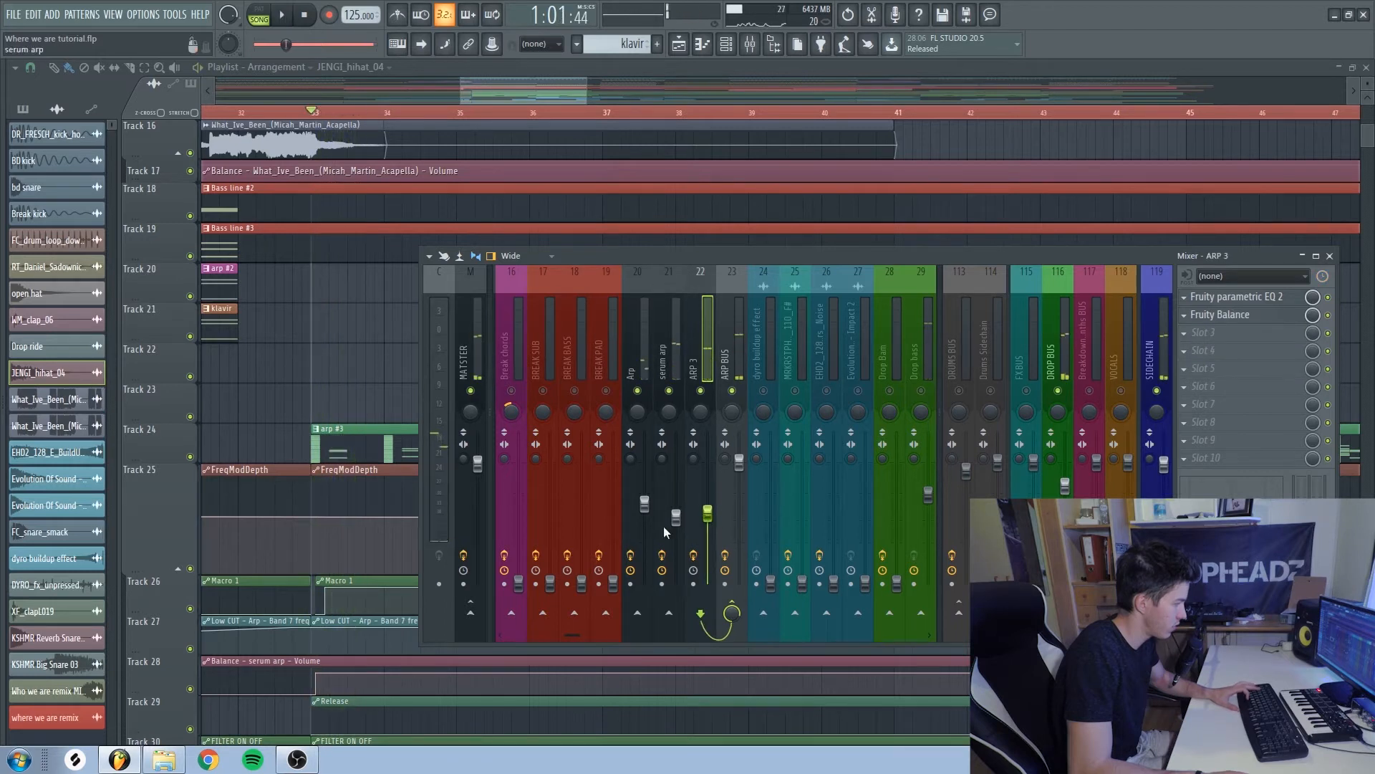
# - Raise the Arp, serum arp and ARP 3 faders a little further to rebalance the three arps against each other
pyautogui.click(663, 525)
pyautogui.click(650, 517)
pyautogui.moveTo(673, 513); pyautogui.dragTo(708, 504)
pyautogui.press('space')
pyautogui.press('space')
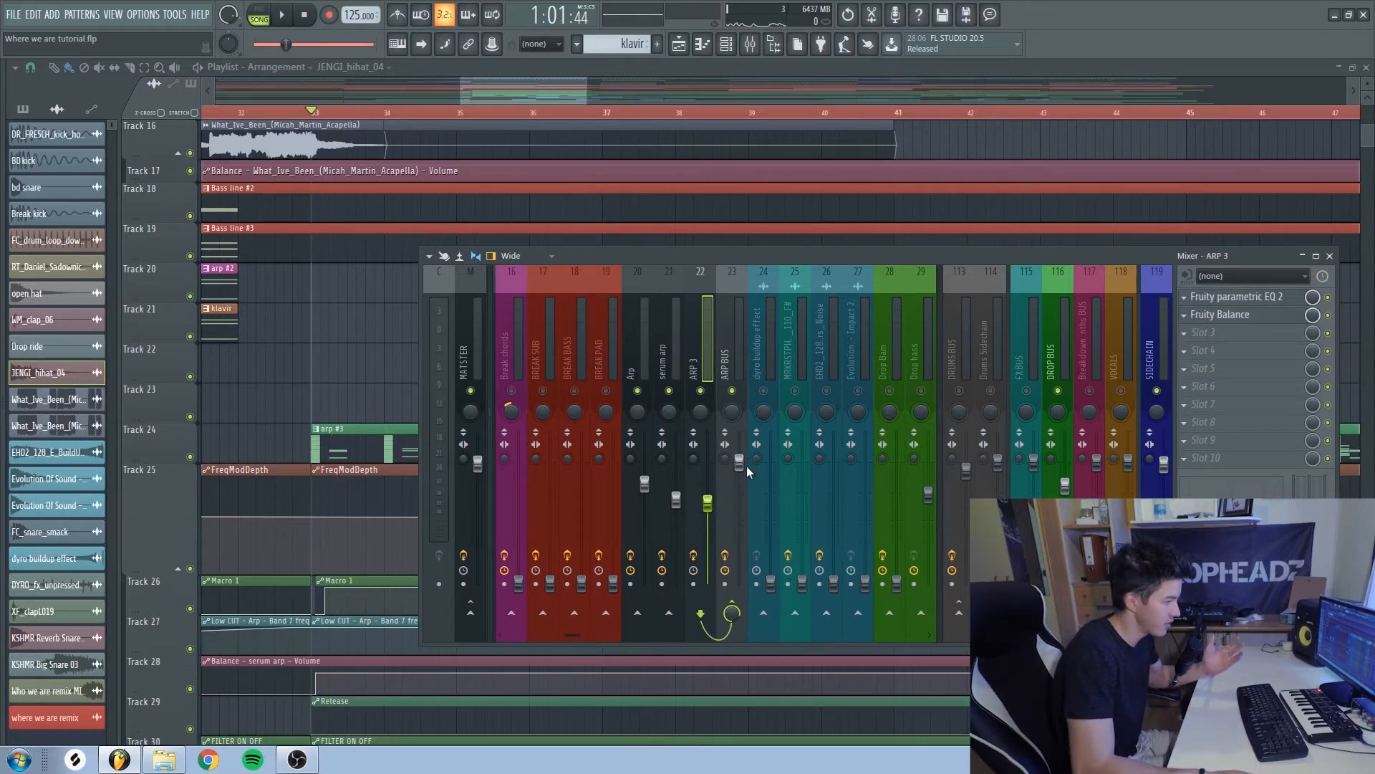
# - Zero the ARP BUS fader, unsolo the bus and bring its level back up against the full drop
pyautogui.moveTo(747, 467); pyautogui.dragTo(747, 587)
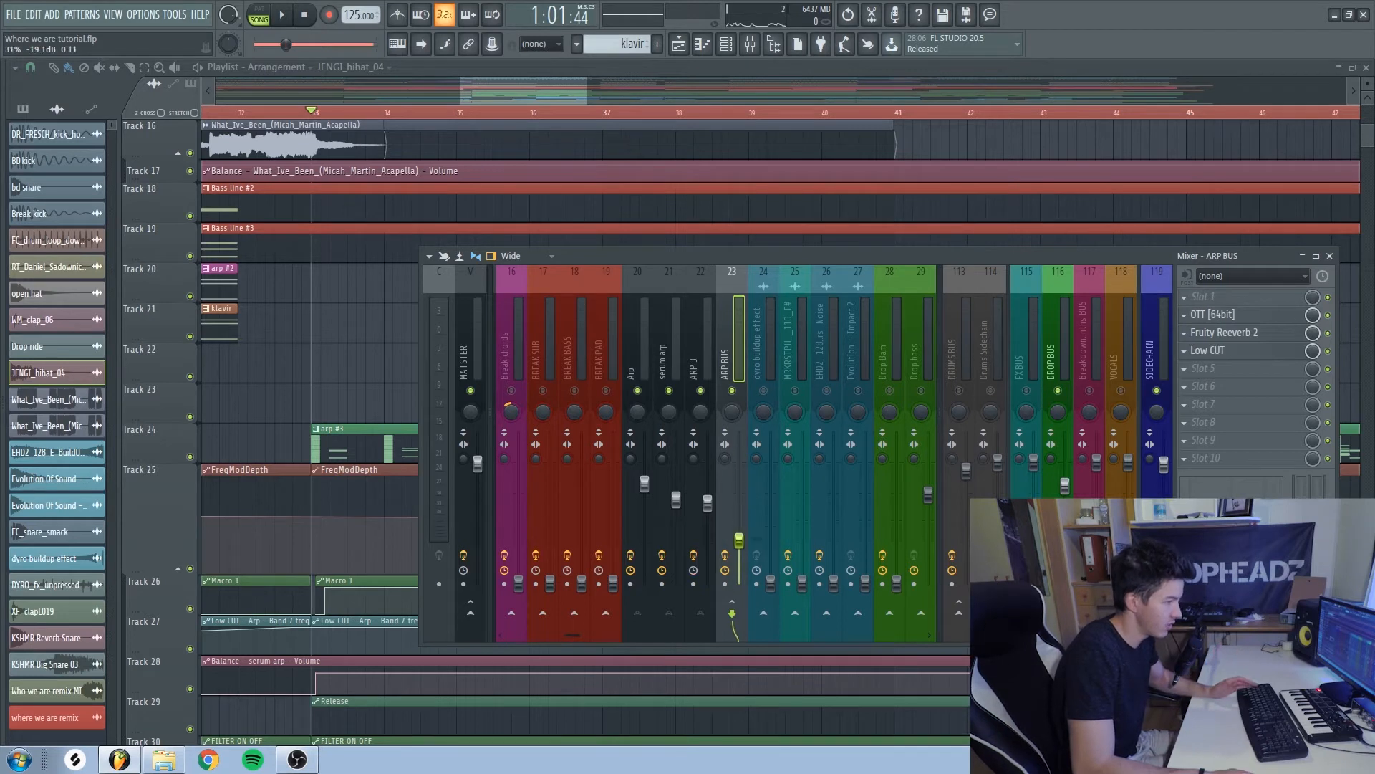
pyautogui.rightClick(733, 392)
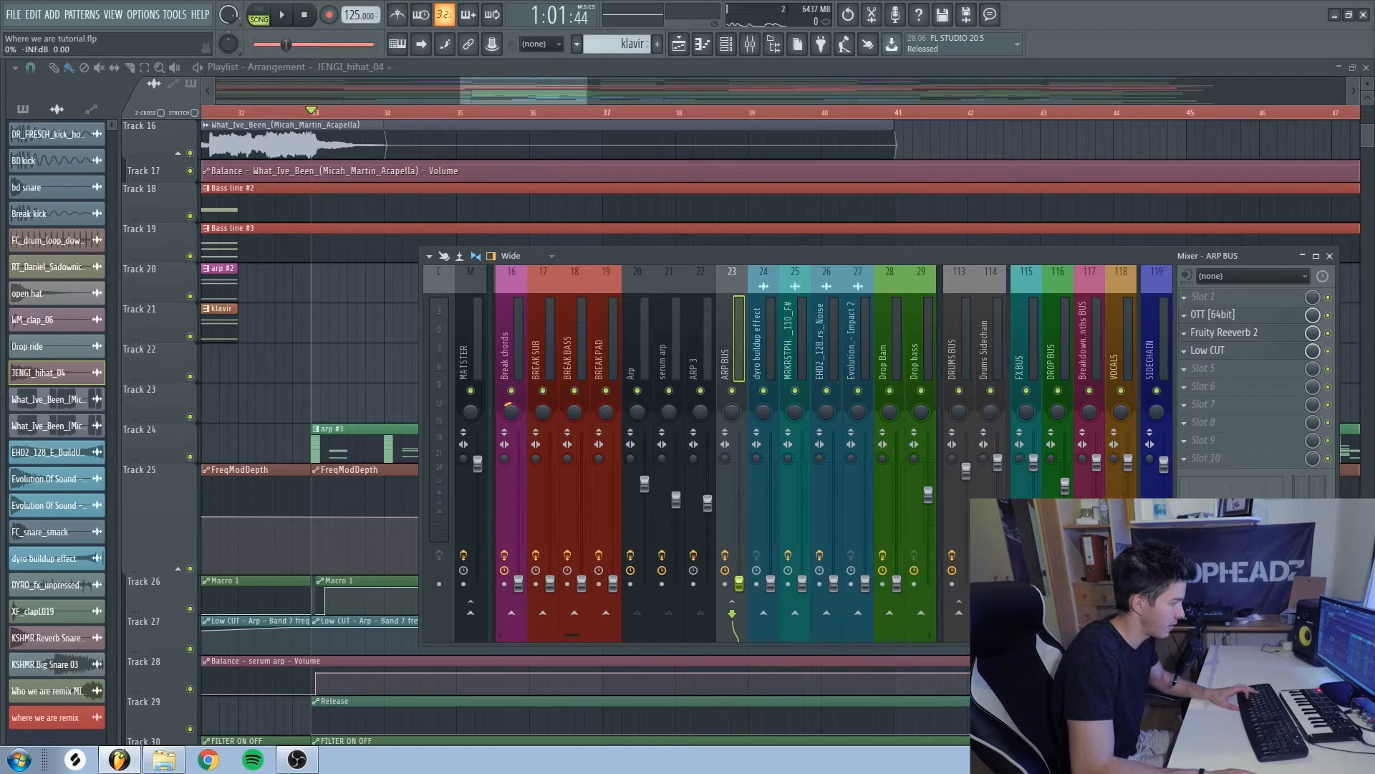
pyautogui.press('space')
pyautogui.moveTo(738, 586); pyautogui.dragTo(740, 455)
pyautogui.press('space')
pyautogui.press('space')
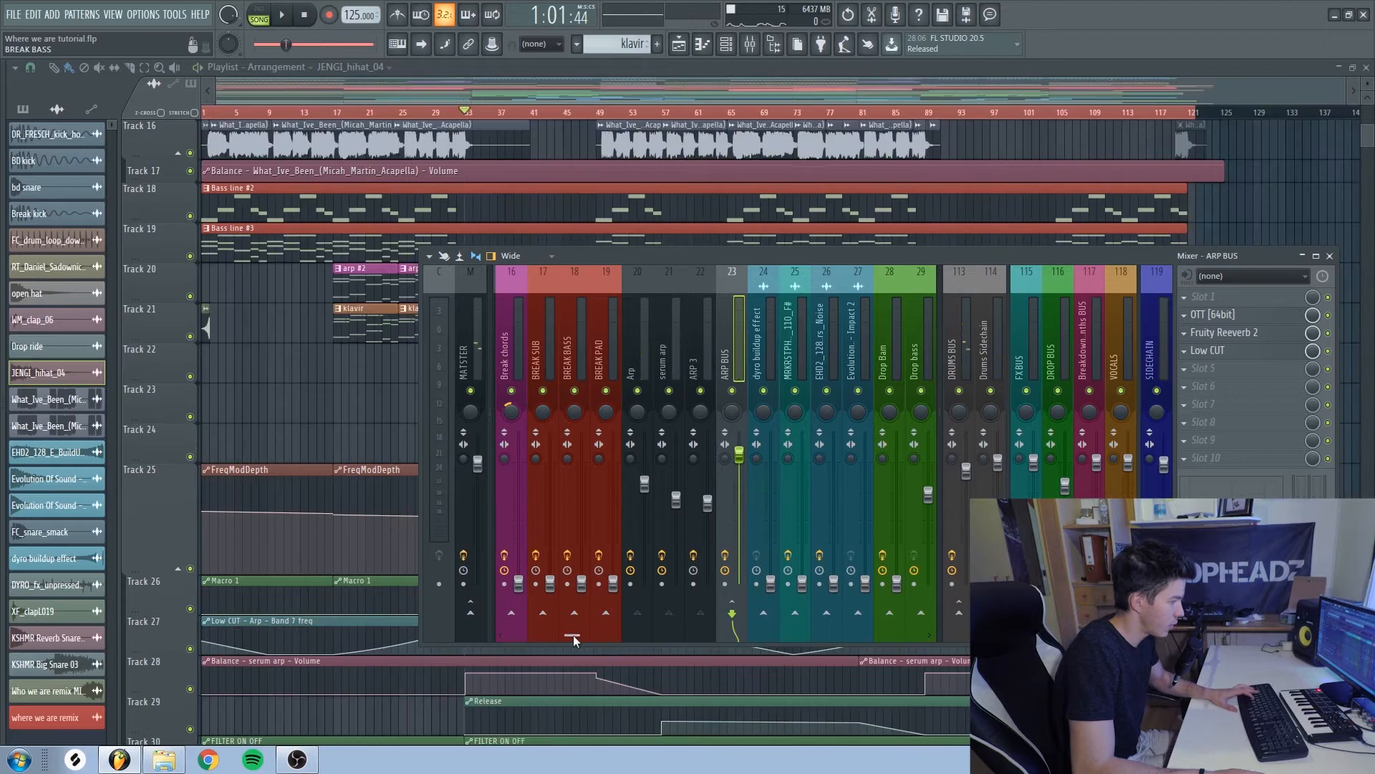
# - Play the drop and raise the Drop Bam, Pitch bass and chord faders to sit with the arps, drums and bass
pyautogui.moveTo(573, 635); pyautogui.dragTo(607, 634)
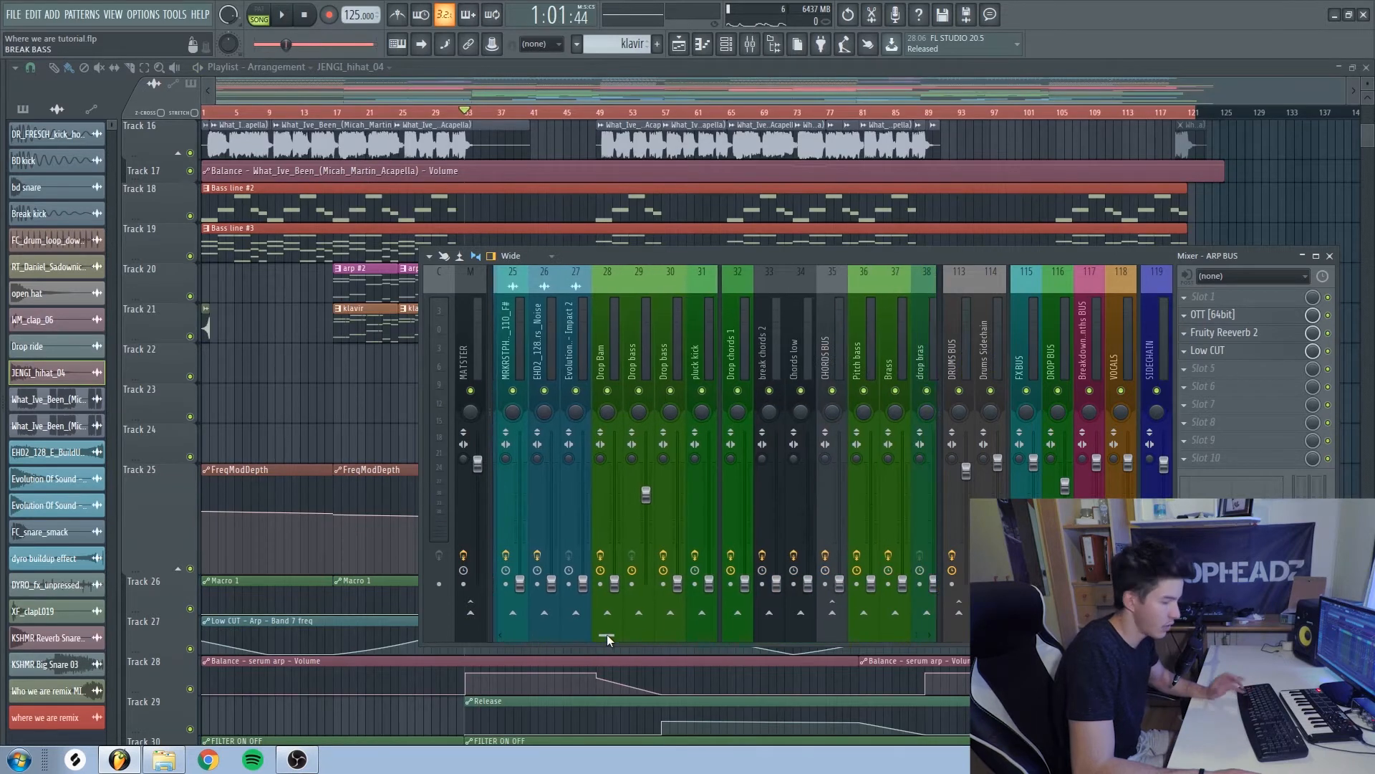
pyautogui.click(609, 629)
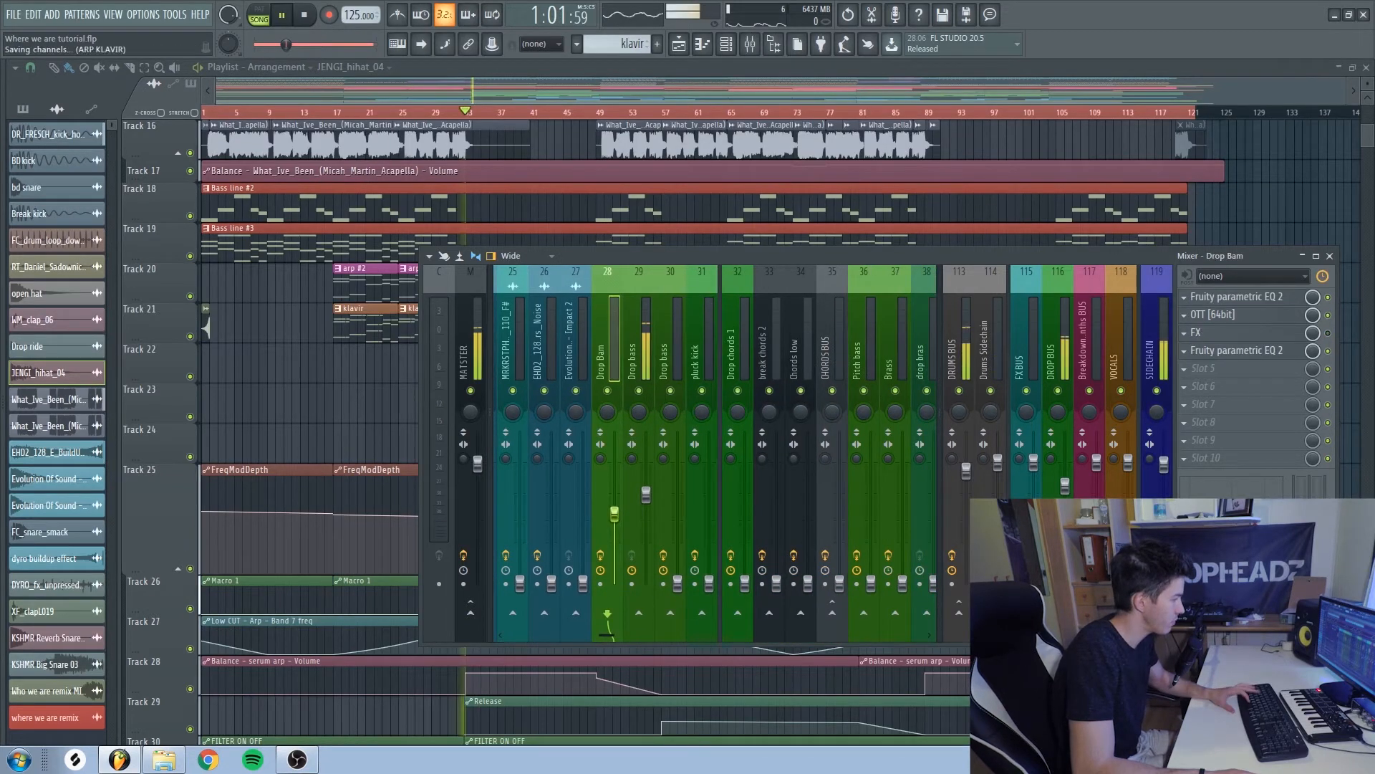
pyautogui.click(863, 579)
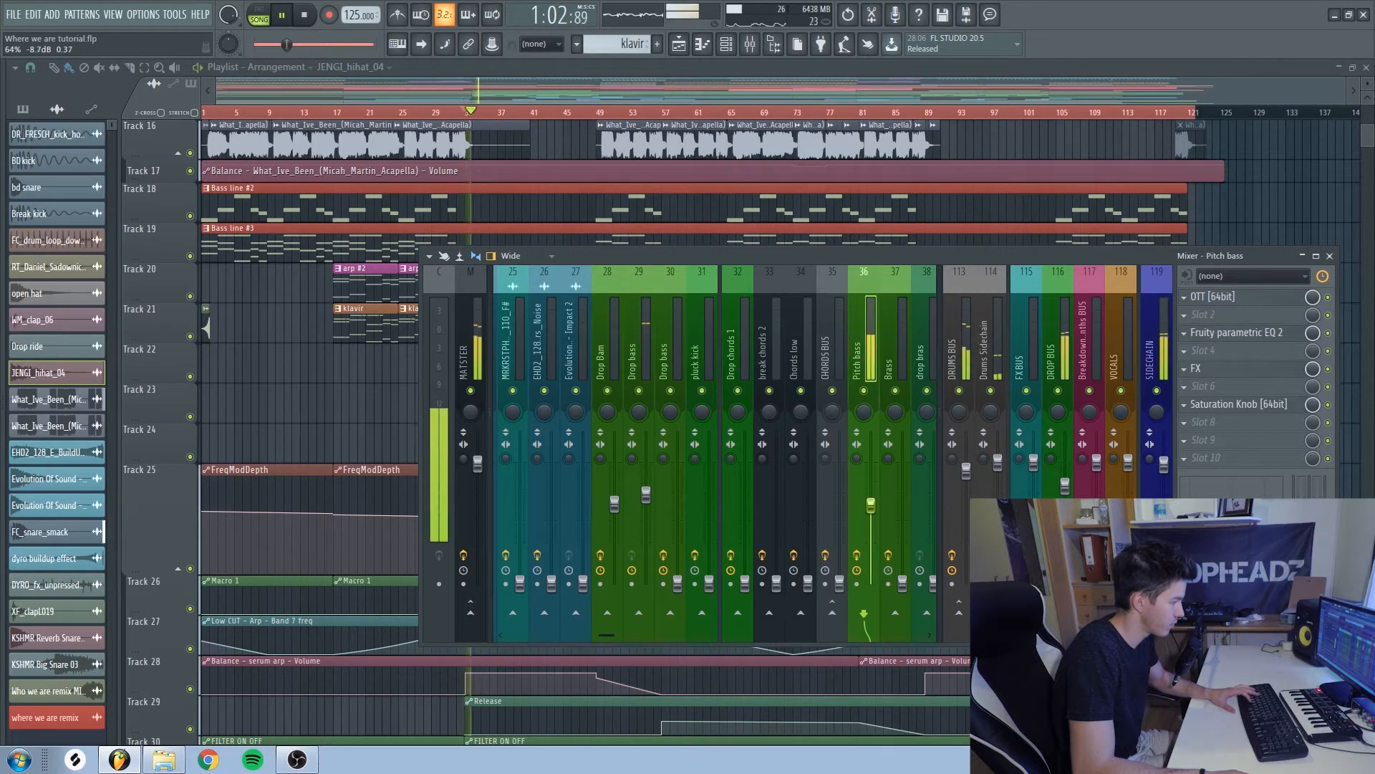
pyautogui.moveTo(614, 504); pyautogui.dragTo(614, 498)
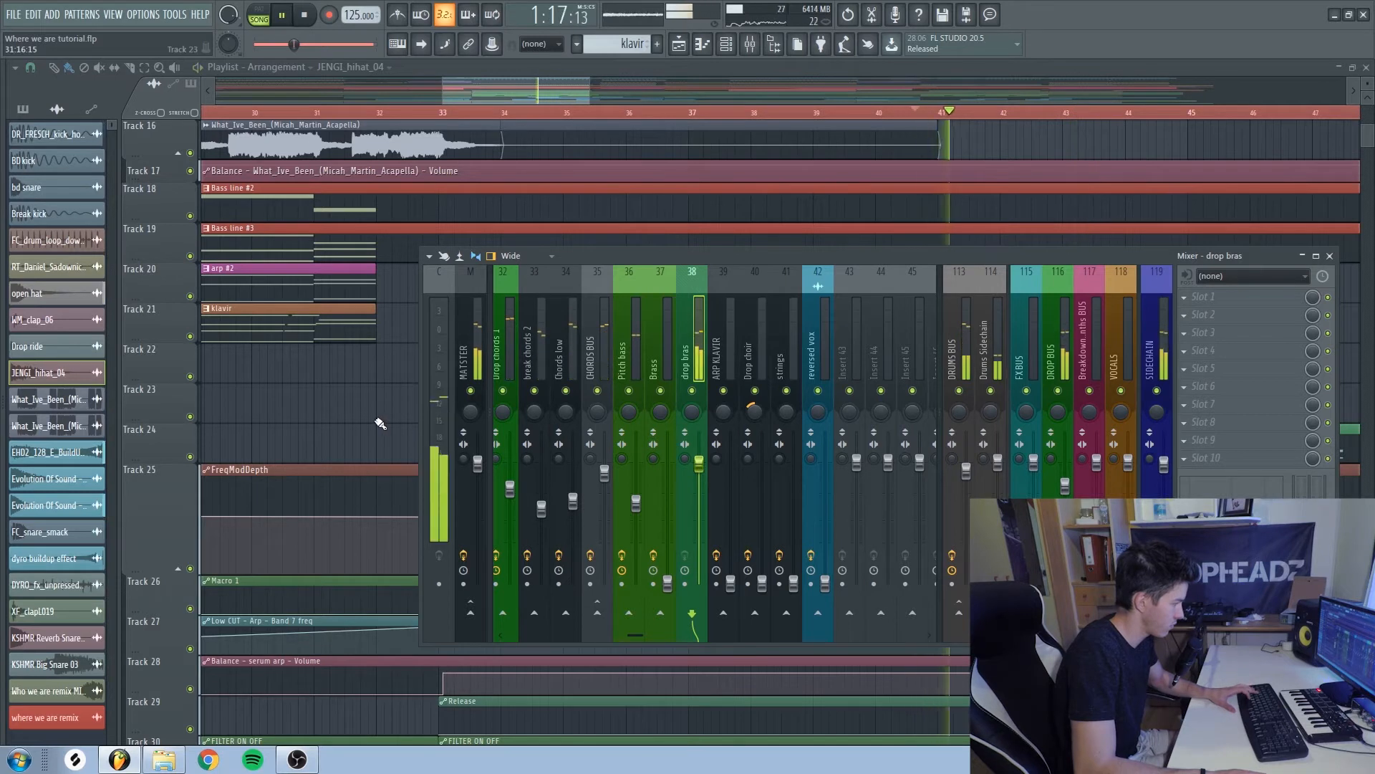
pyautogui.press('F9')
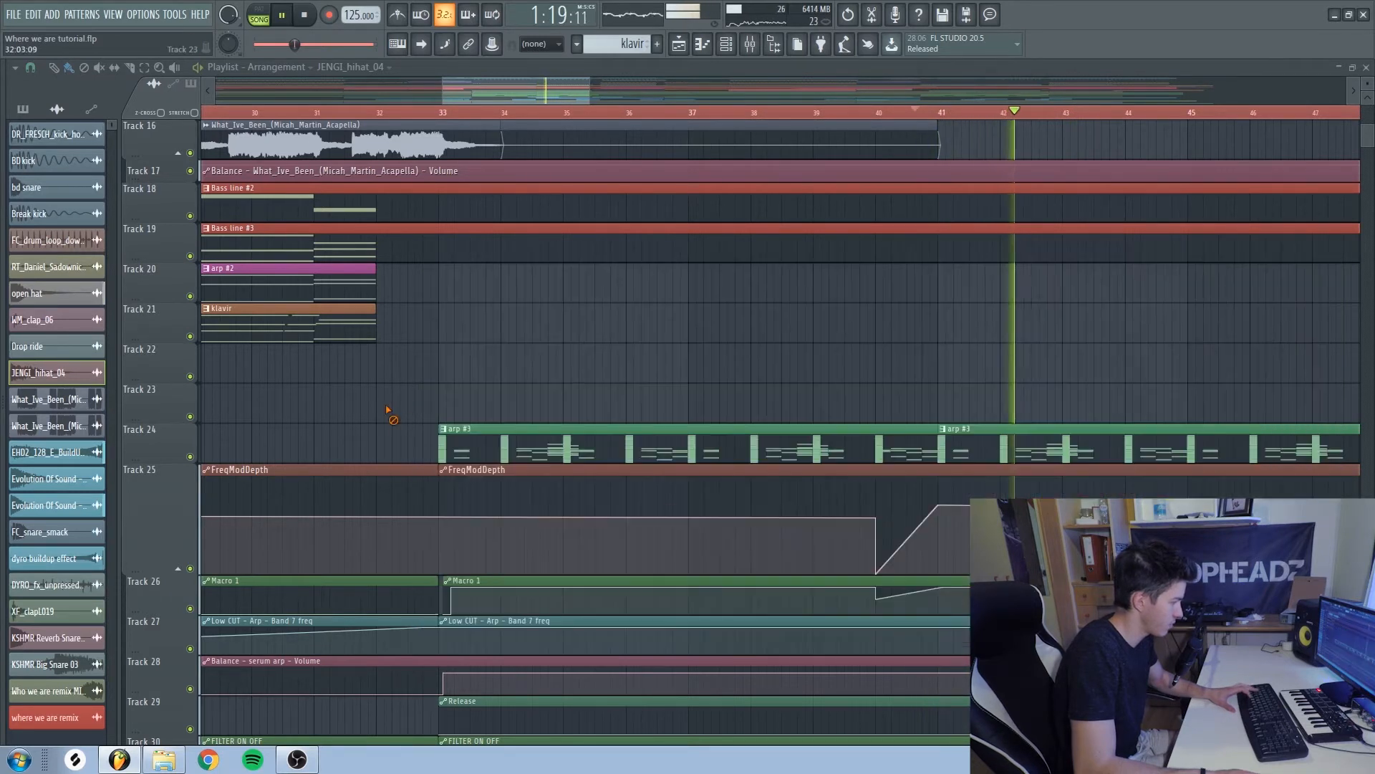
pyautogui.scroll(-5, 390, 415)
pyautogui.press('space')
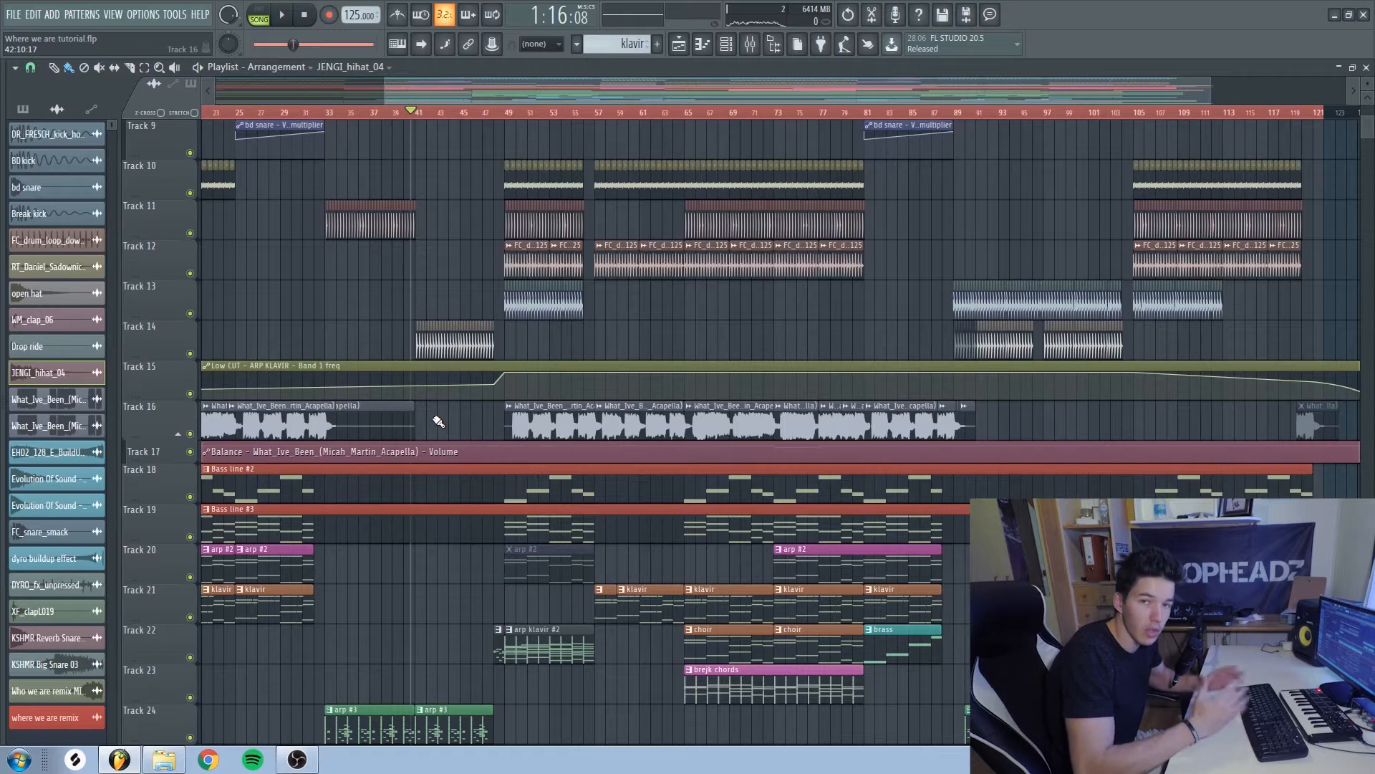
# - Open the channel settings of the What_Ive_Been acapella clip just before the drop and go to its mixer track 12
pyautogui.scroll(-2, 405, 422)
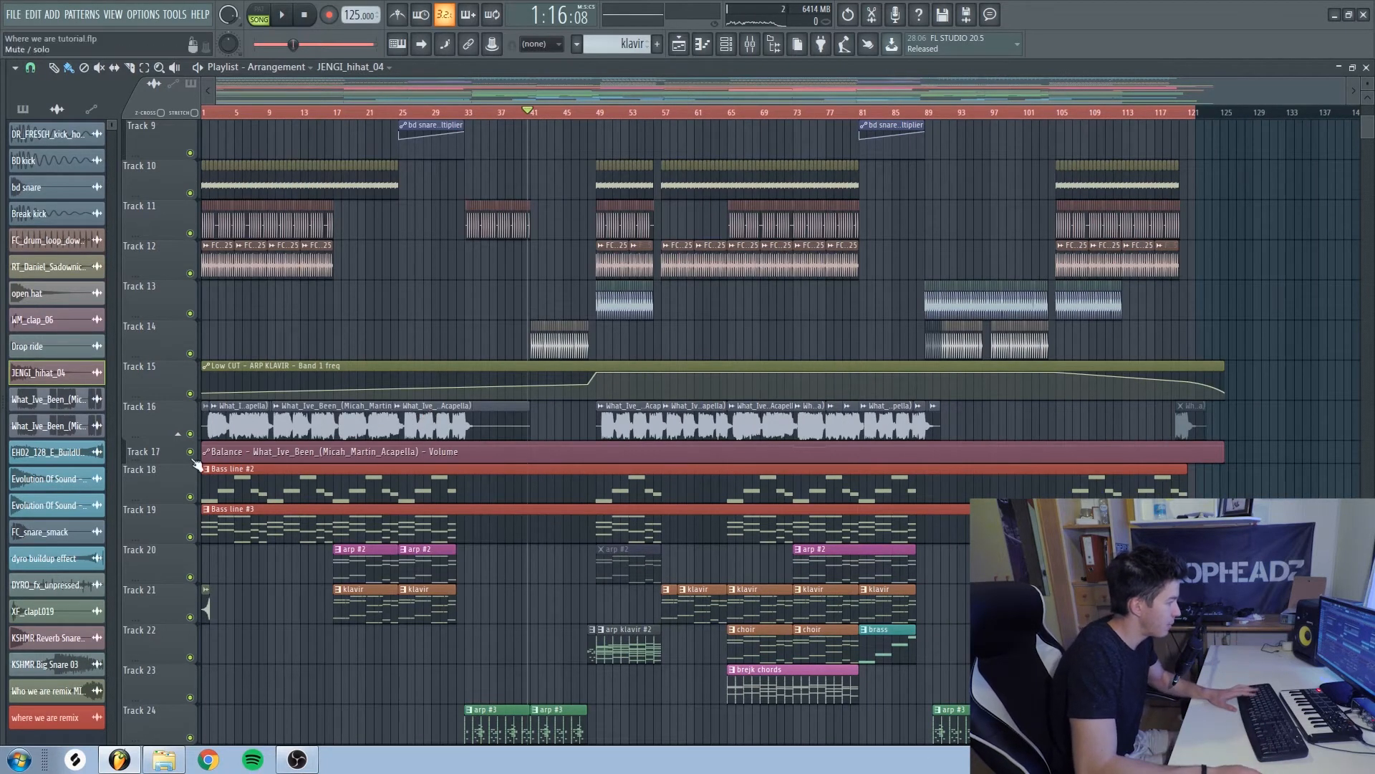
pyautogui.scroll(4, 268, 462)
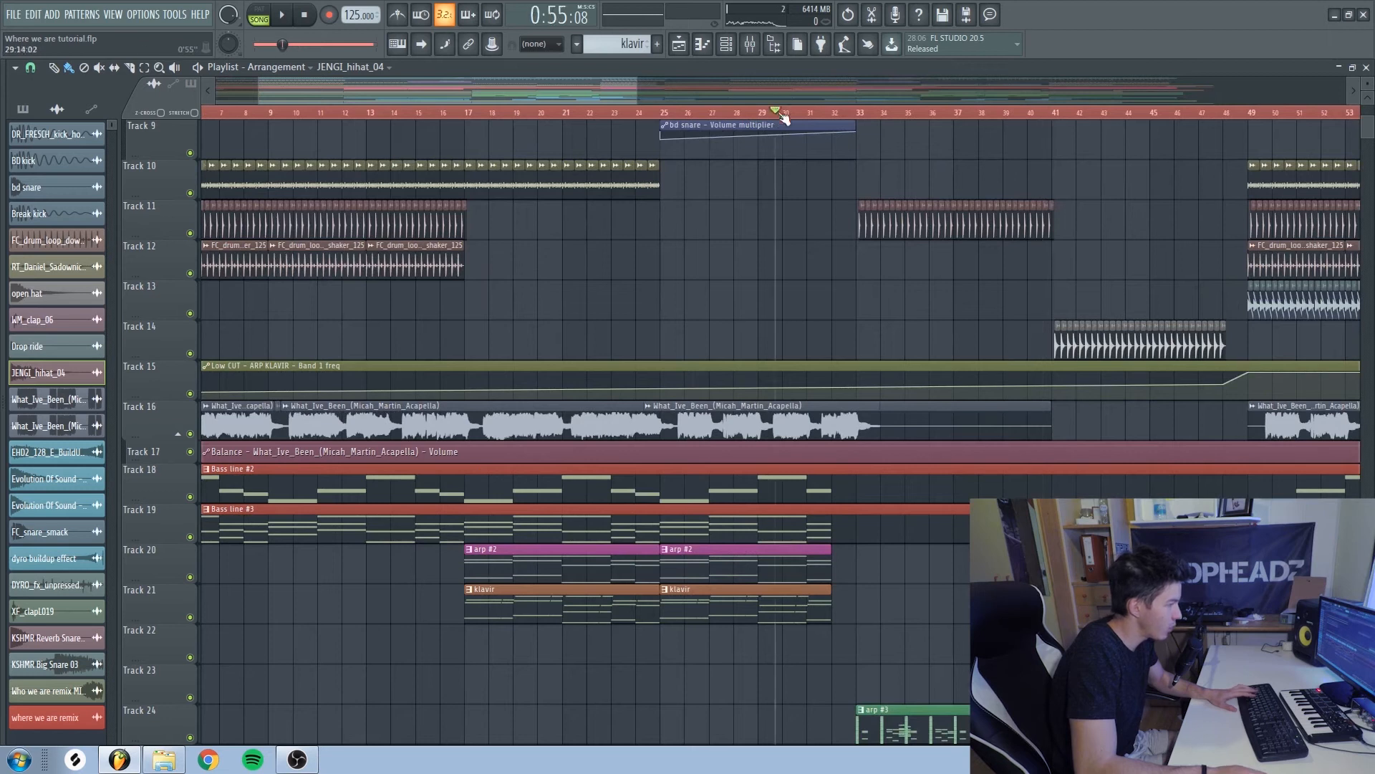
pyautogui.scroll(3, 785, 119)
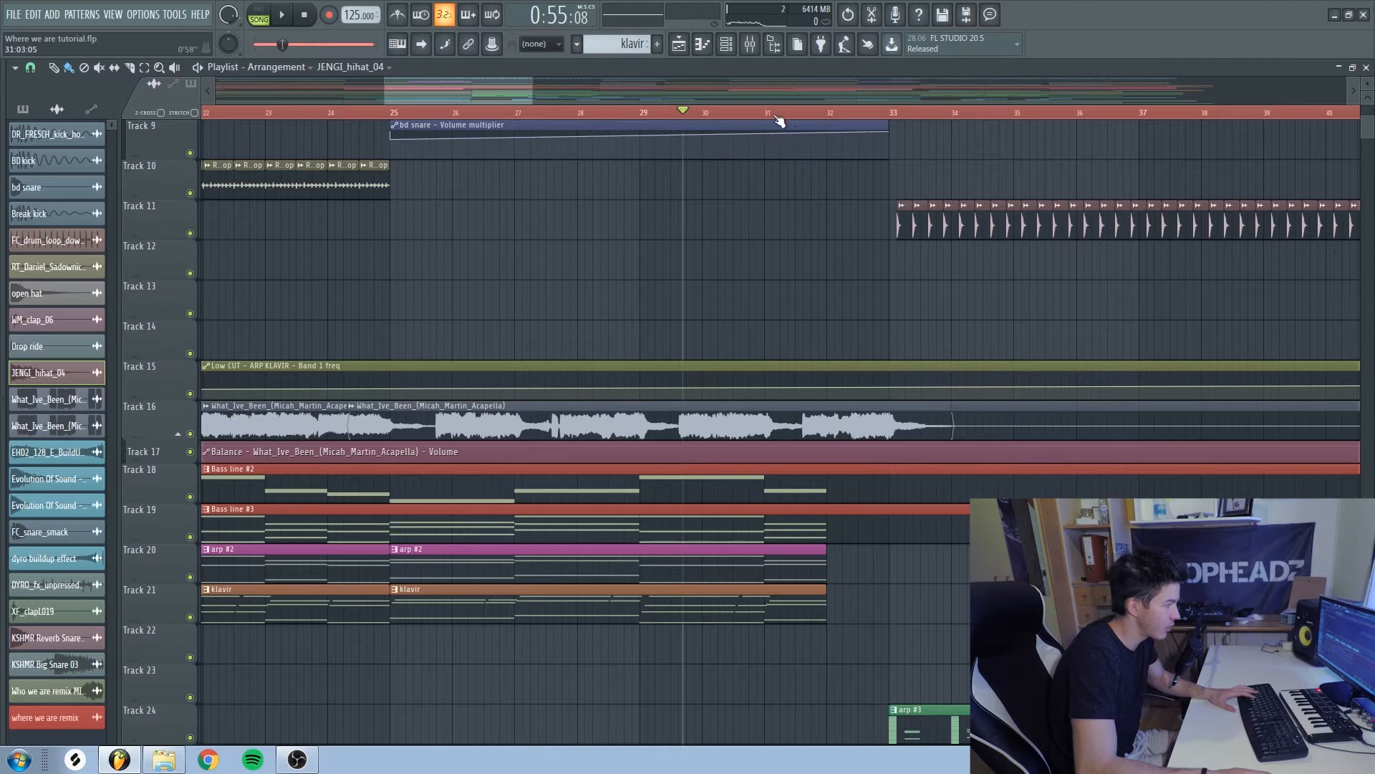
pyautogui.scroll(3, 826, 412)
pyautogui.doubleClick(778, 403)
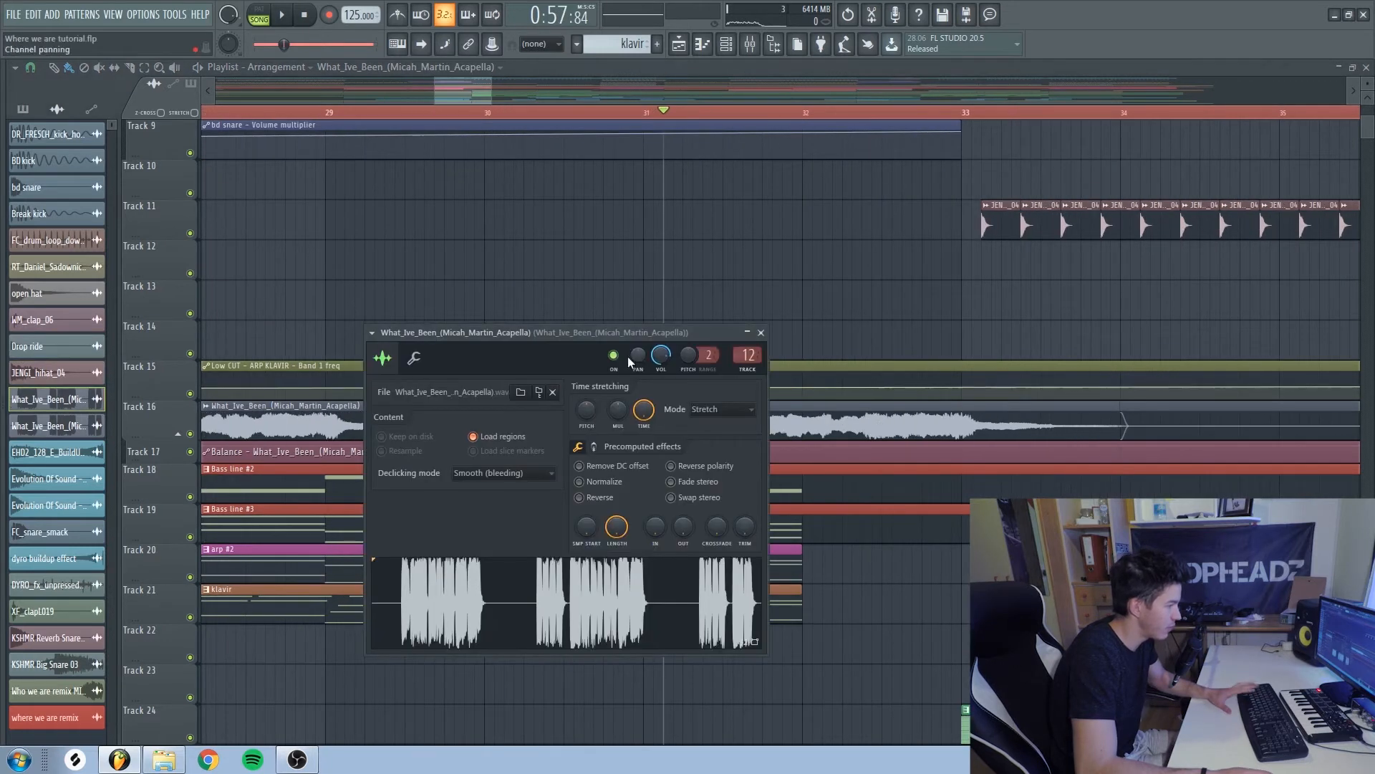
pyautogui.doubleClick(752, 352)
# - Play the vocal part before the drop and set a first level on the acapella's mixer fader
pyautogui.rightClick(524, 586)
pyautogui.click(518, 543)
pyautogui.press('space')
pyautogui.moveTo(523, 464); pyautogui.dragTo(525, 503)
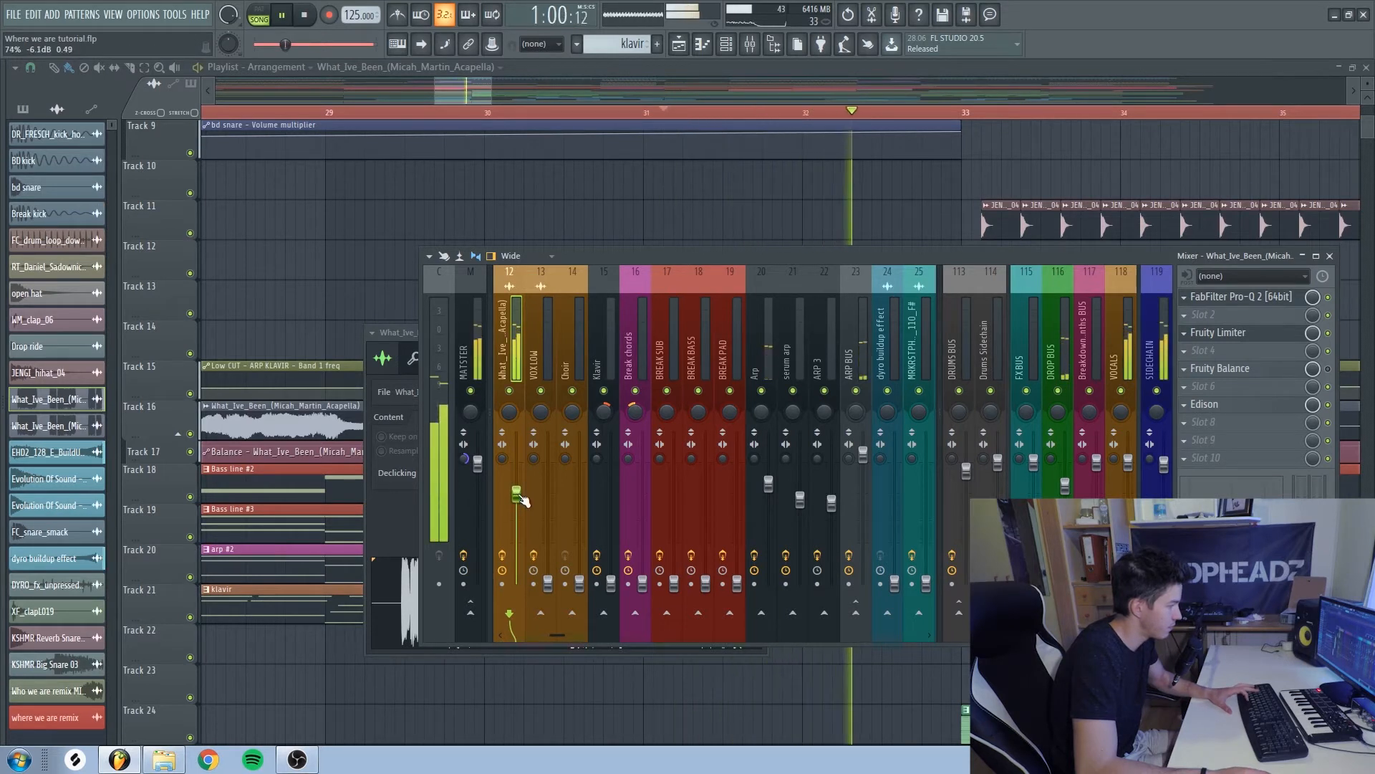
pyautogui.press('space')
# - Play from bar 32 into the drop and lower the acapella fader to about -10.9 dB
pyautogui.press('F9')
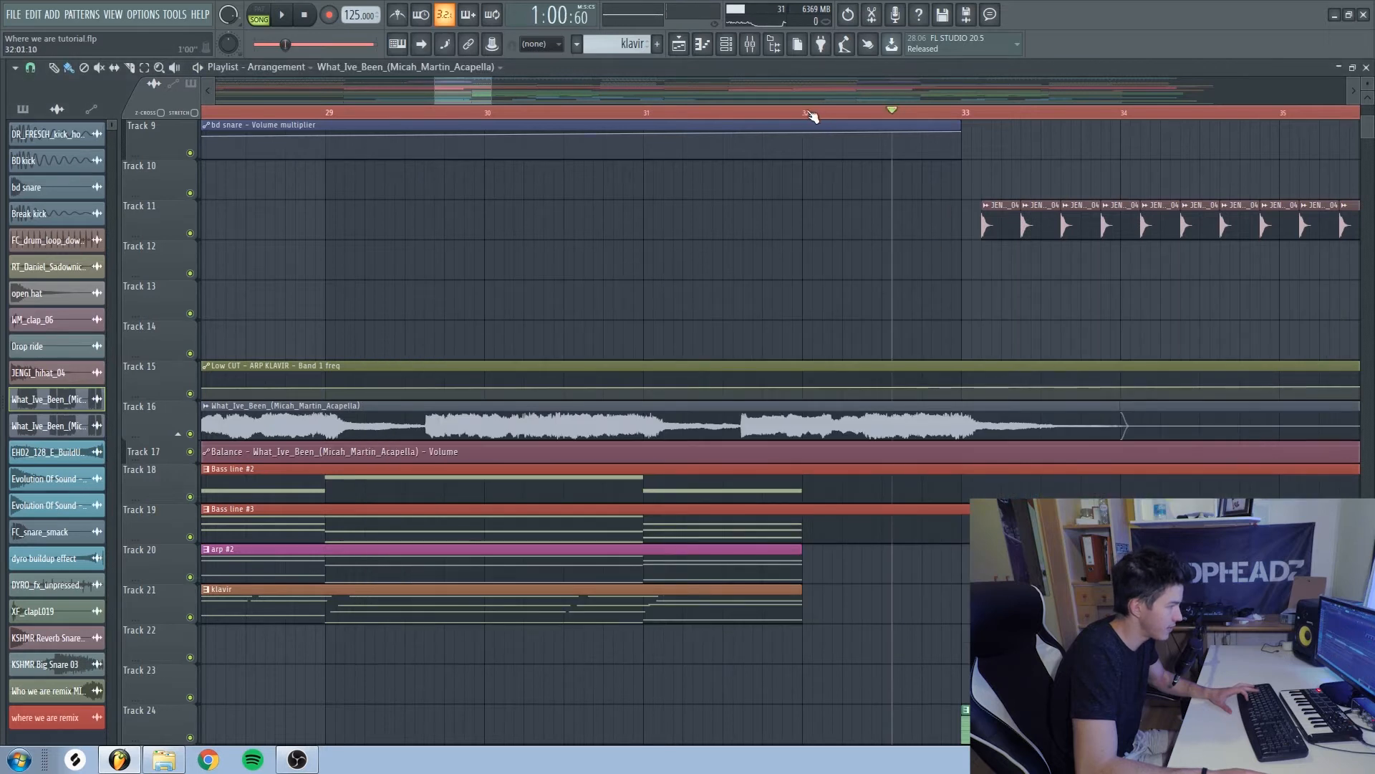
pyautogui.click(751, 45)
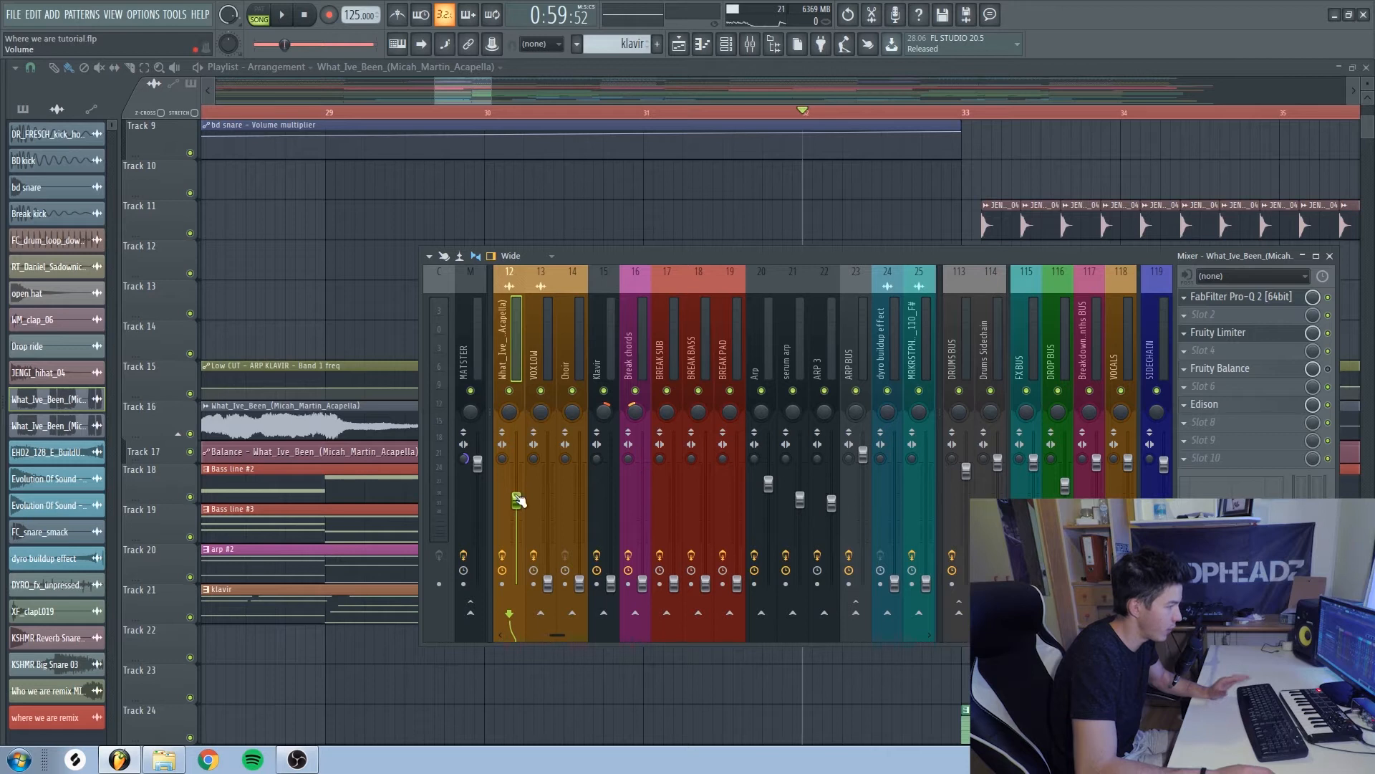
pyautogui.press('space')
pyautogui.moveTo(520, 521); pyautogui.dragTo(519, 518)
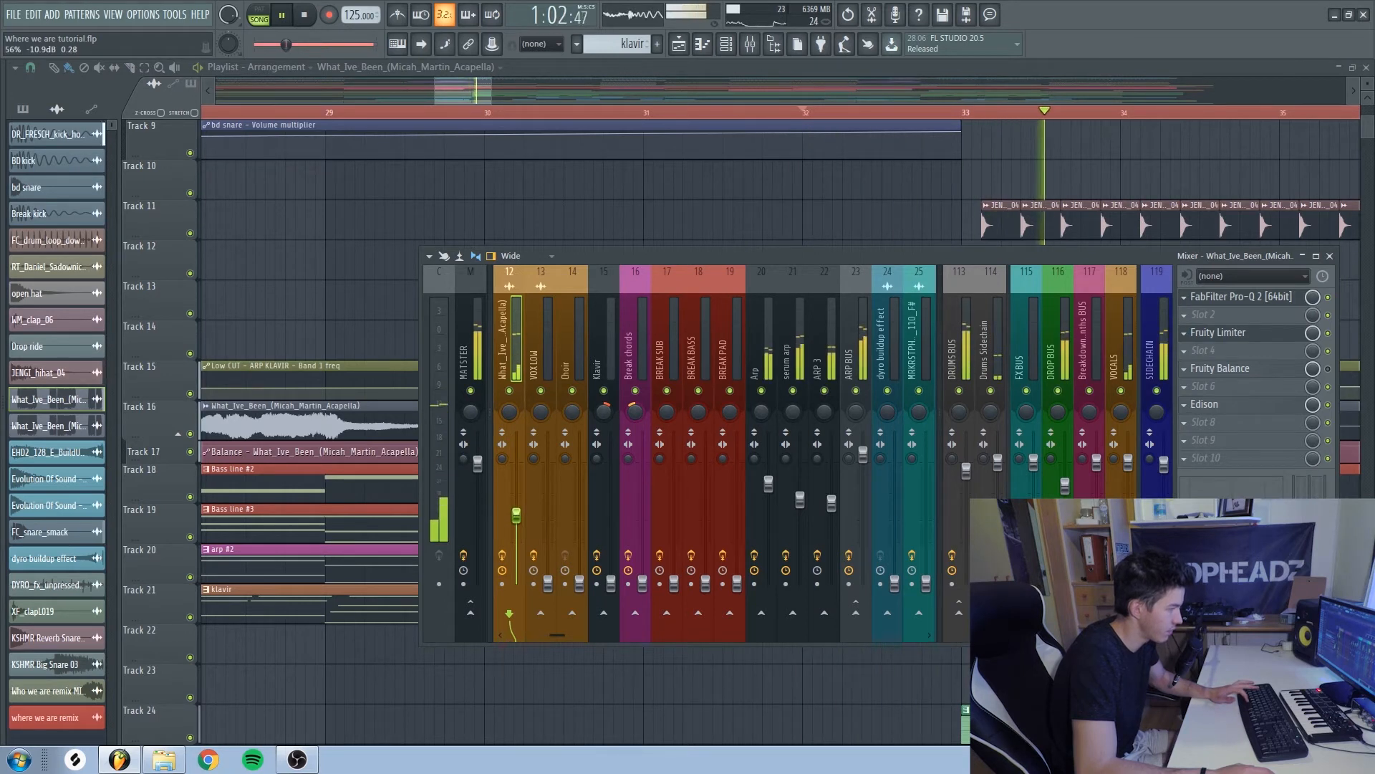
pyautogui.press('space')
pyautogui.press('F9')
# - Open the channel settings of the Break kick clip at the start of the arrangement and go to its mixer track 7
pyautogui.scroll(-4, 739, 214)
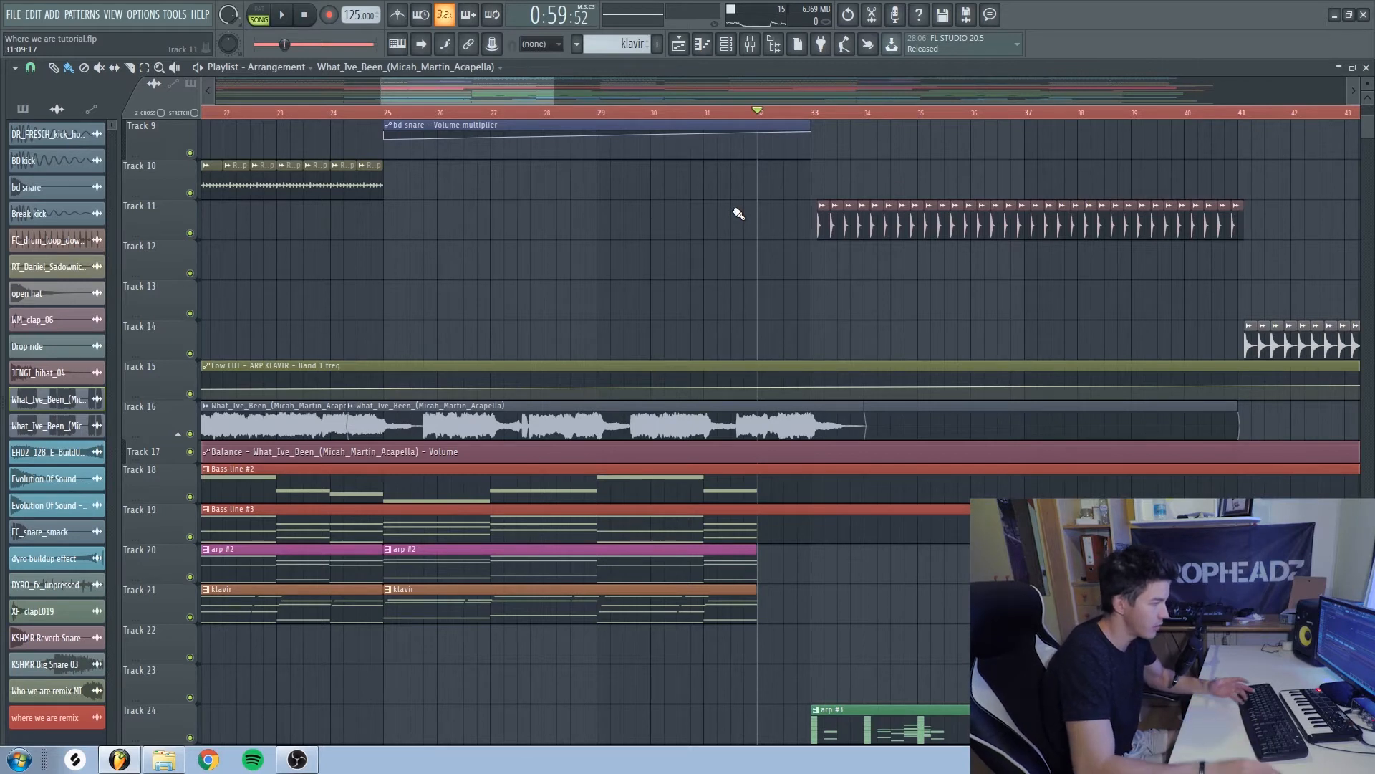
pyautogui.moveTo(481, 96); pyautogui.dragTo(317, 97)
pyautogui.scroll(-4, 571, 252)
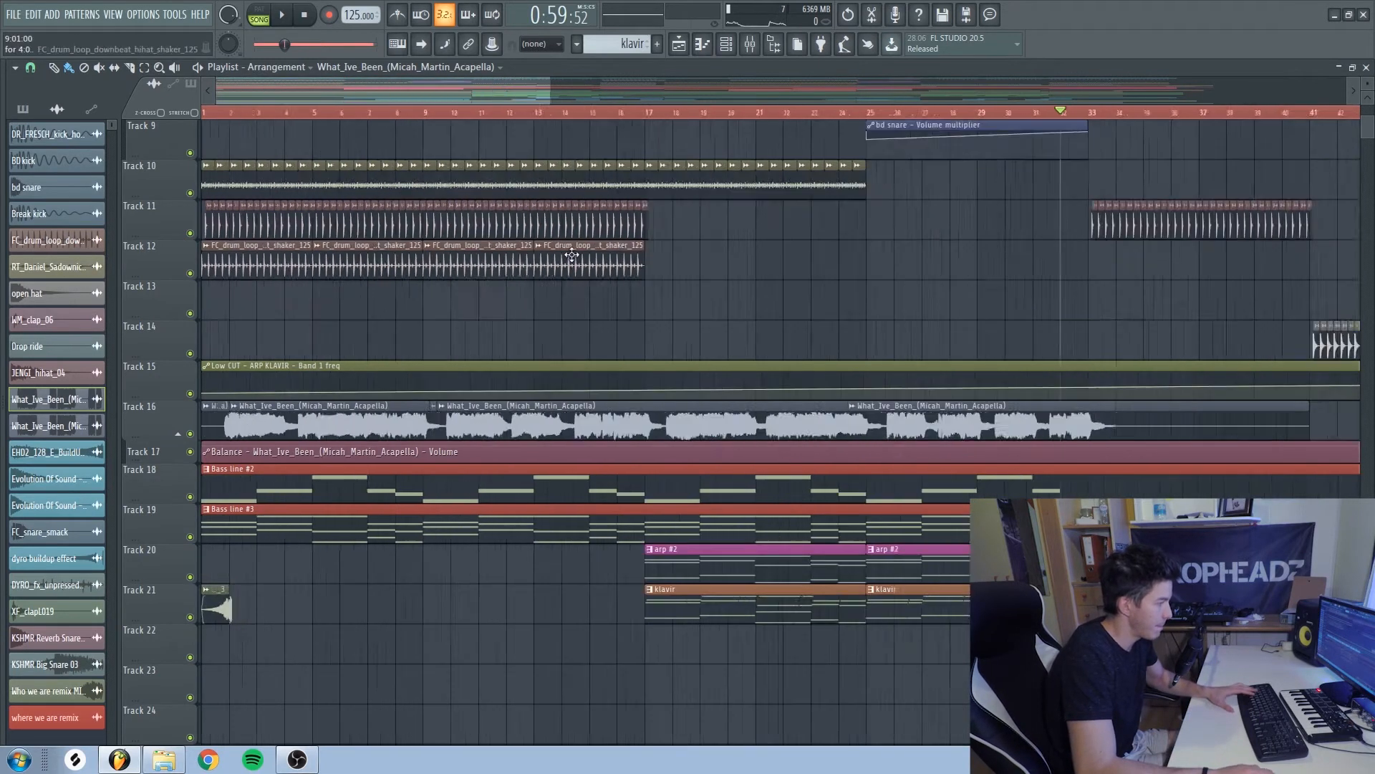
pyautogui.scroll(2, 221, 177)
pyautogui.scroll(-2, 259, 154)
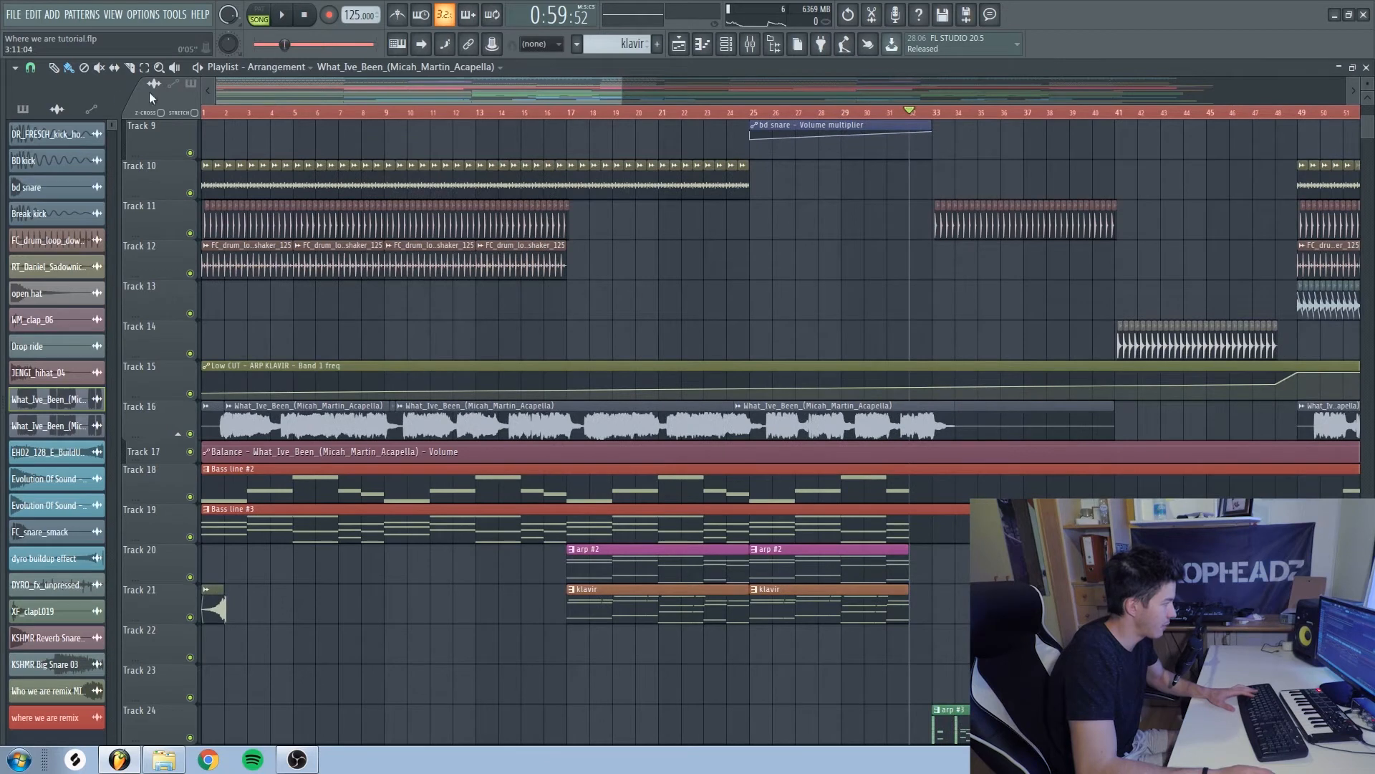
pyautogui.scroll(3, 220, 156)
pyautogui.scroll(3, 230, 307)
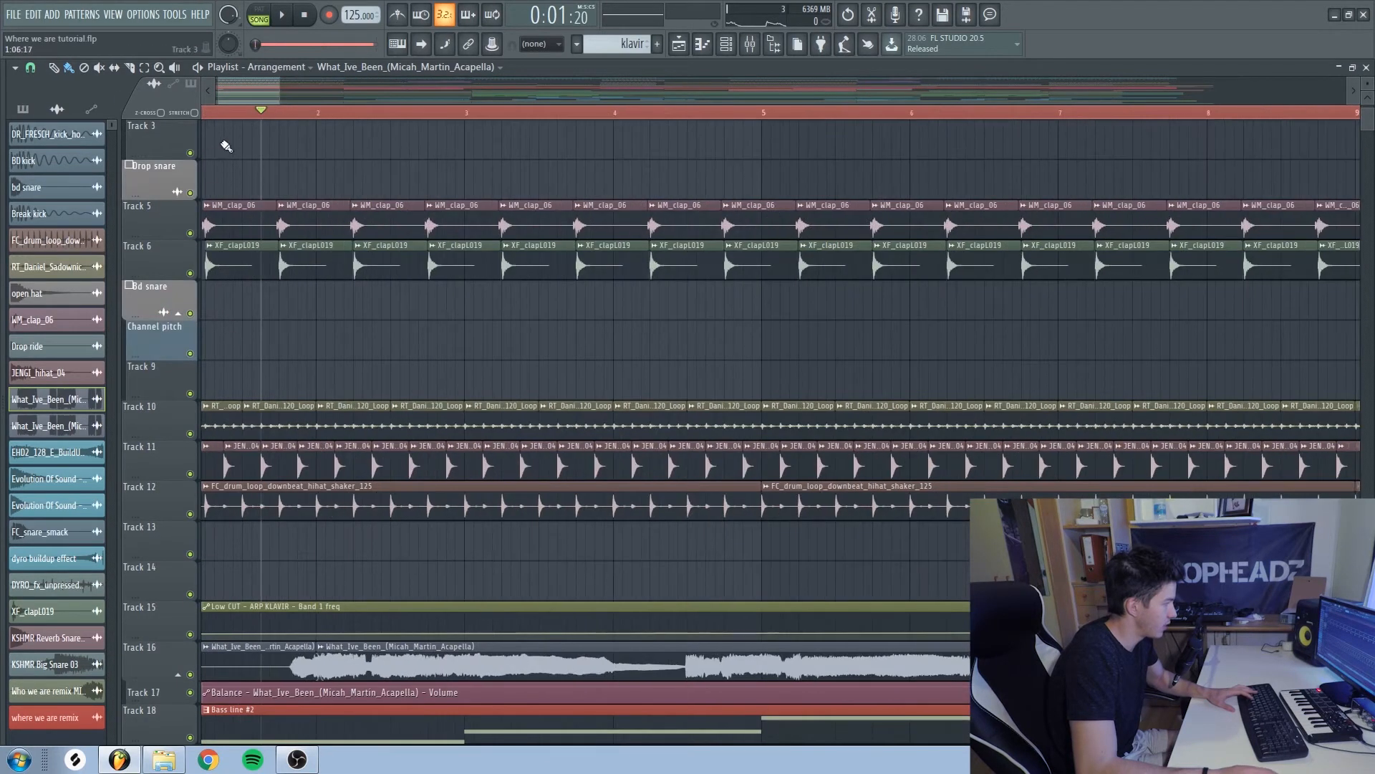
pyautogui.scroll(2, 224, 138)
pyautogui.scroll(1, 228, 228)
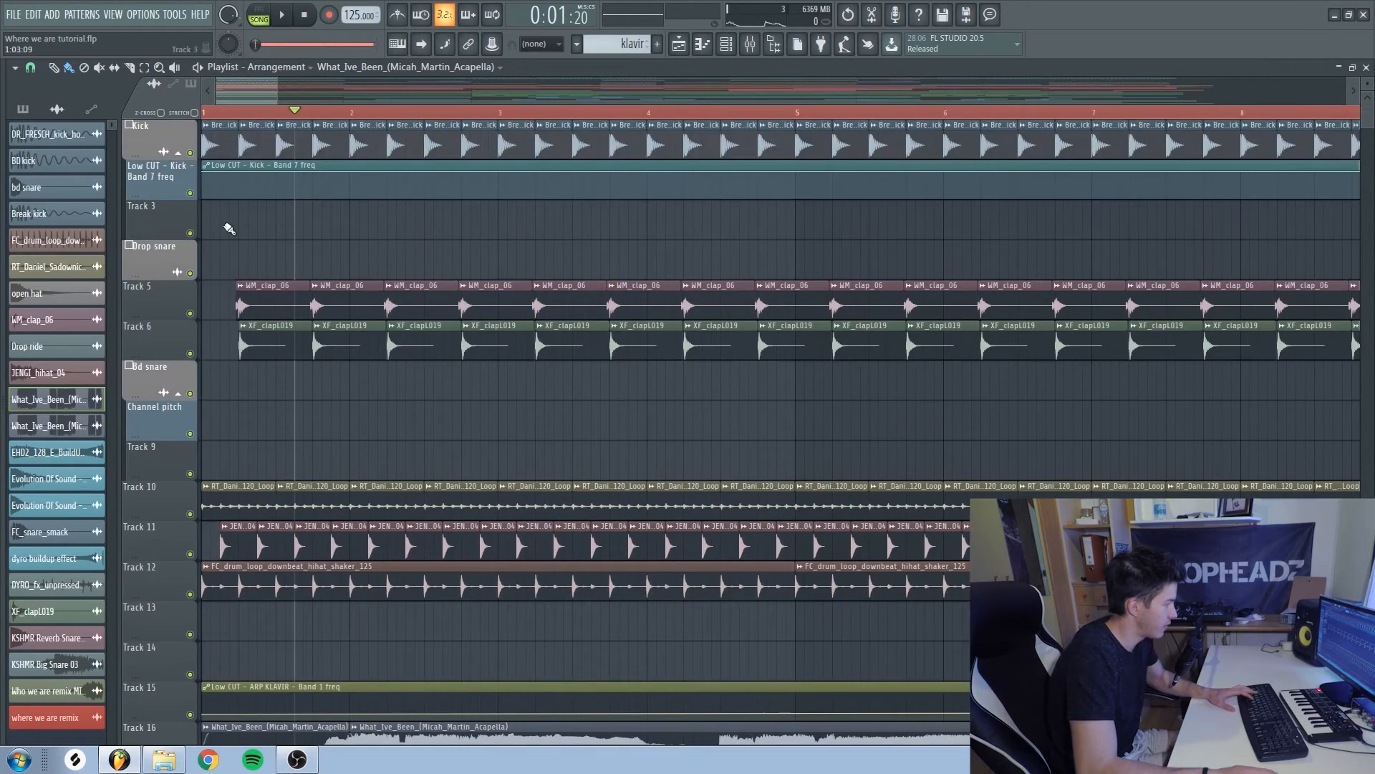
pyautogui.doubleClick(225, 125)
pyautogui.doubleClick(467, 229)
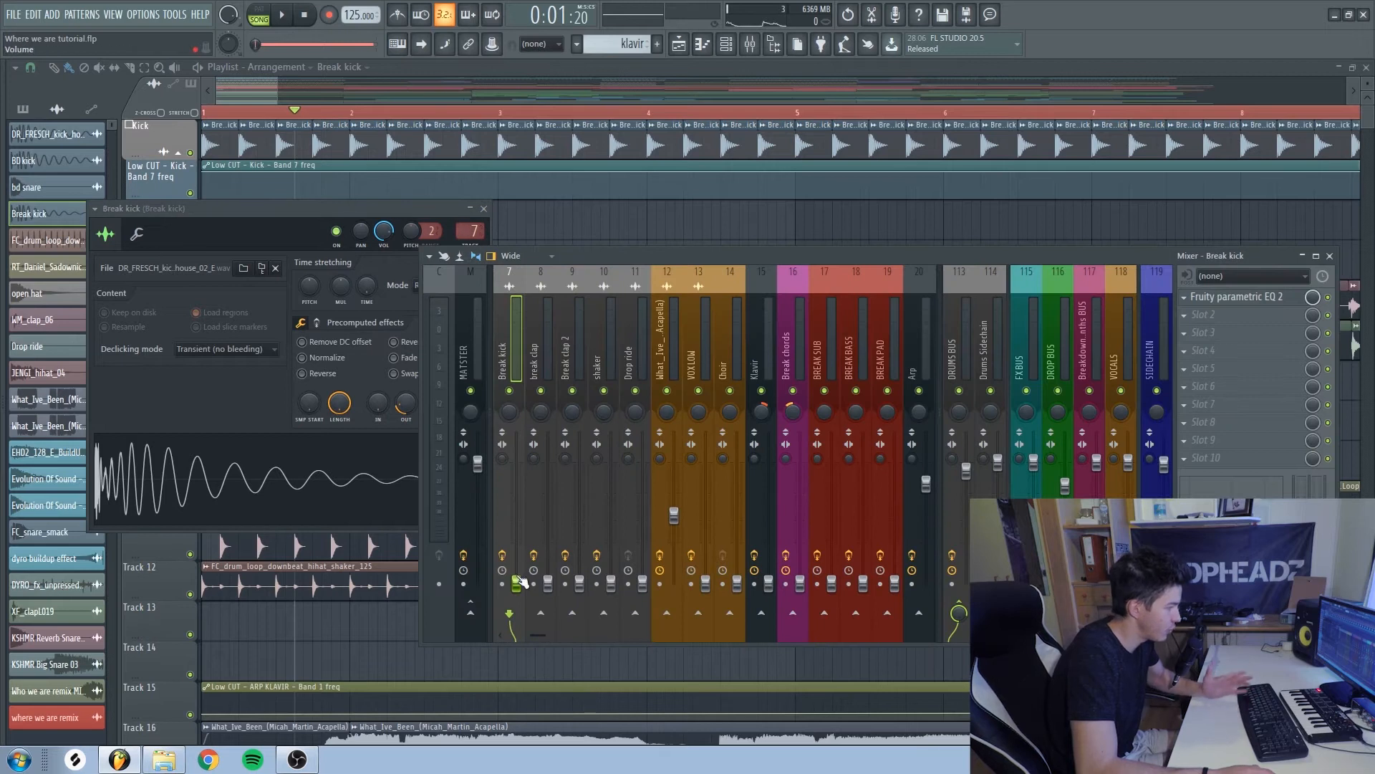
# - Play the break and raise the Break kick fader to about -9.8 dB
pyautogui.press('space')
pyautogui.moveTo(517, 556); pyautogui.dragTo(524, 512)
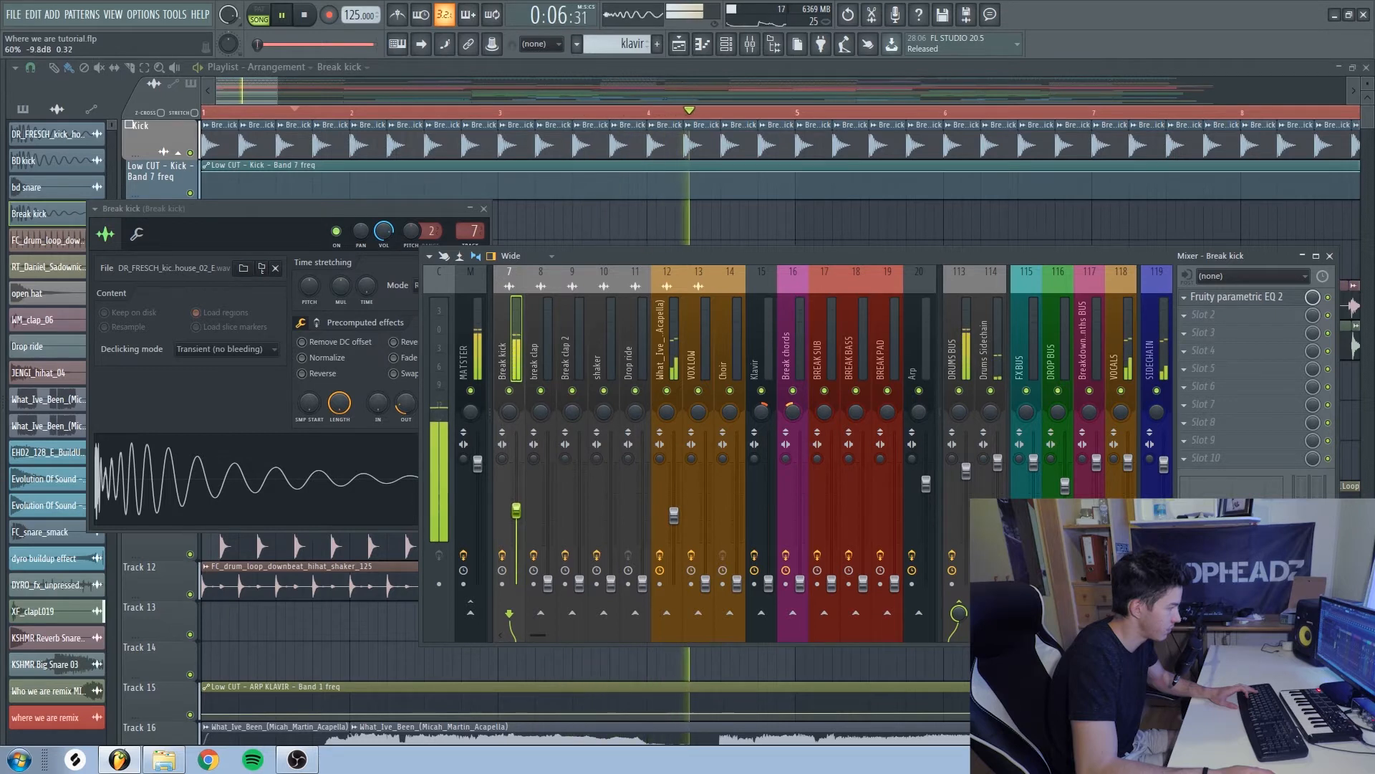
pyautogui.press('space')
# - Raise the break clap and Break clap 2 faders while playing the break, and fine-tune the Break kick level against them
pyautogui.moveTo(547, 580); pyautogui.dragTo(548, 517)
pyautogui.press('space')
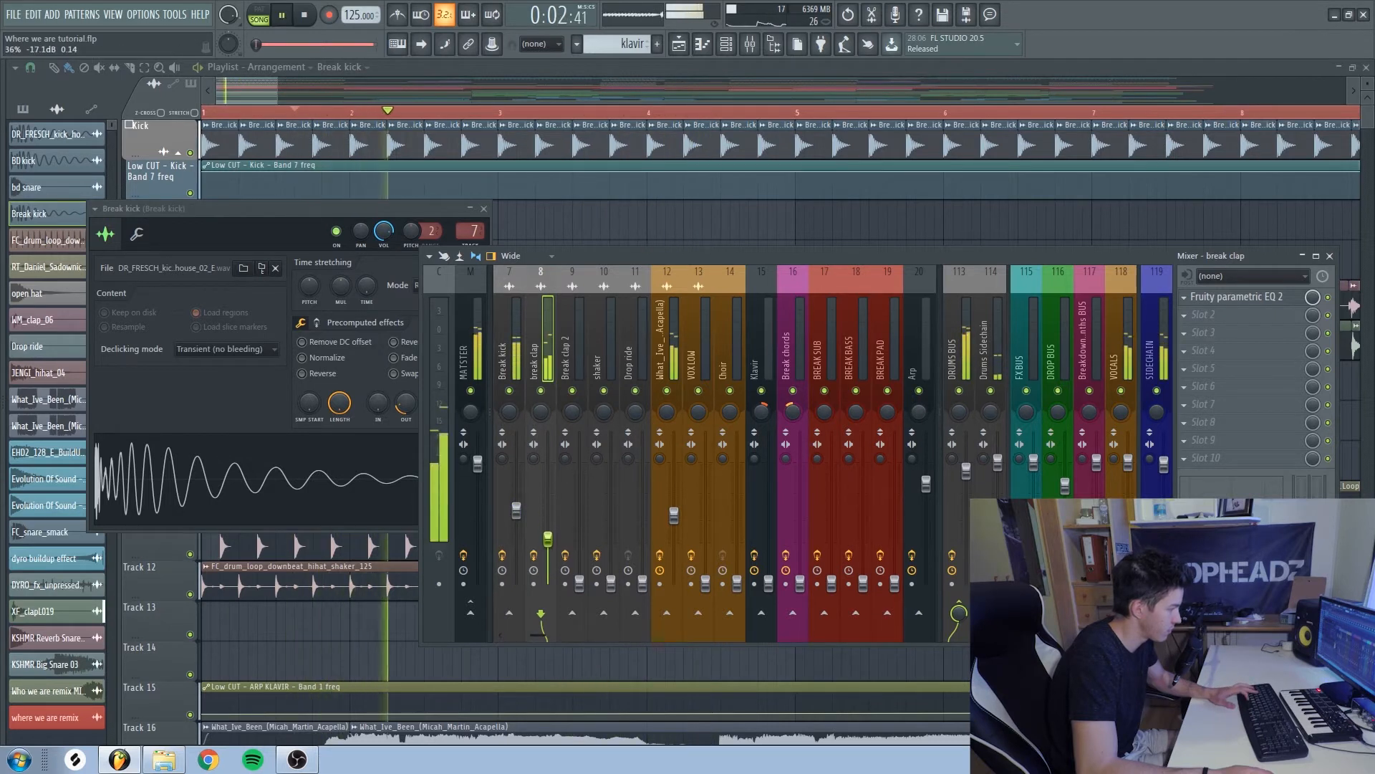
pyautogui.moveTo(579, 581); pyautogui.dragTo(579, 540)
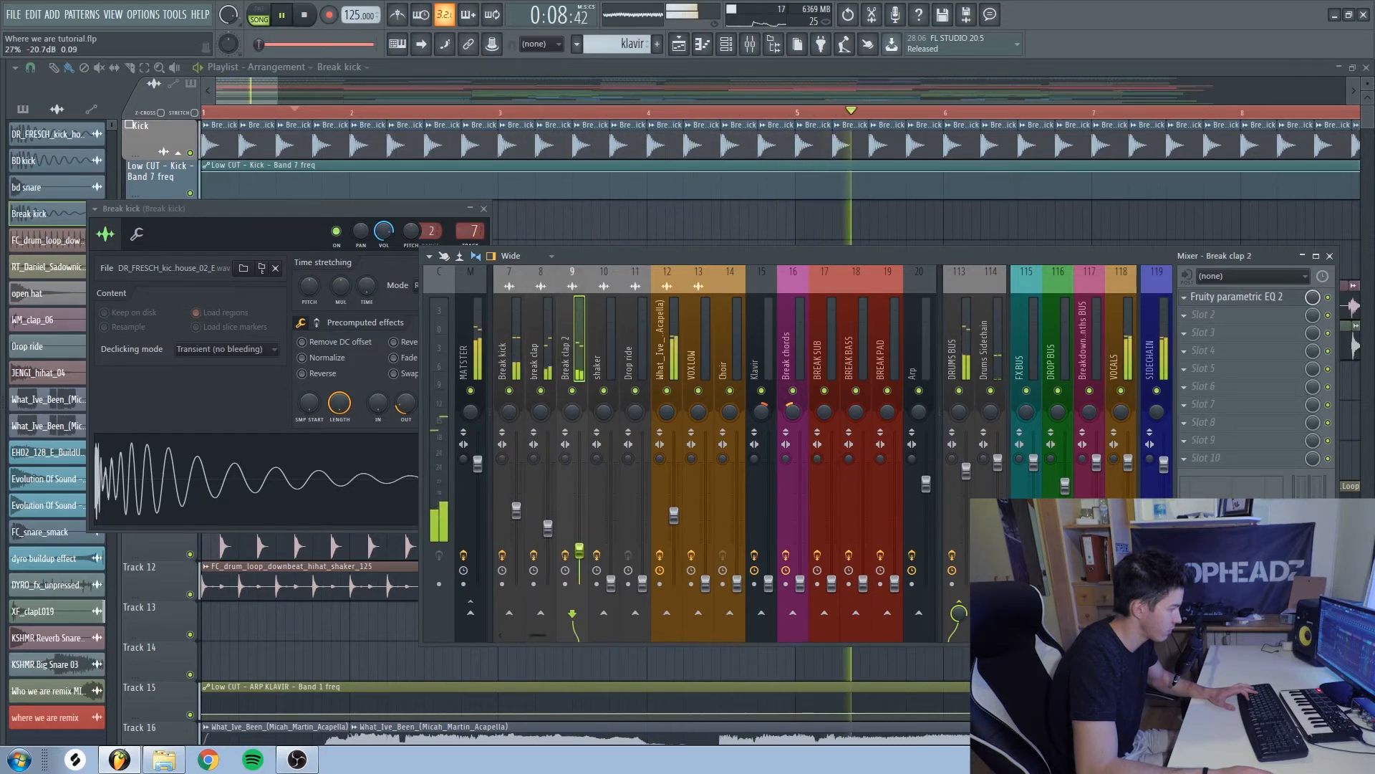
pyautogui.moveTo(519, 512); pyautogui.dragTo(517, 510)
# - Open the mixer track of the FC_drum_loop shaker clip on Track 12 and raise the shaker fader while the break plays
pyautogui.rightClick(407, 592)
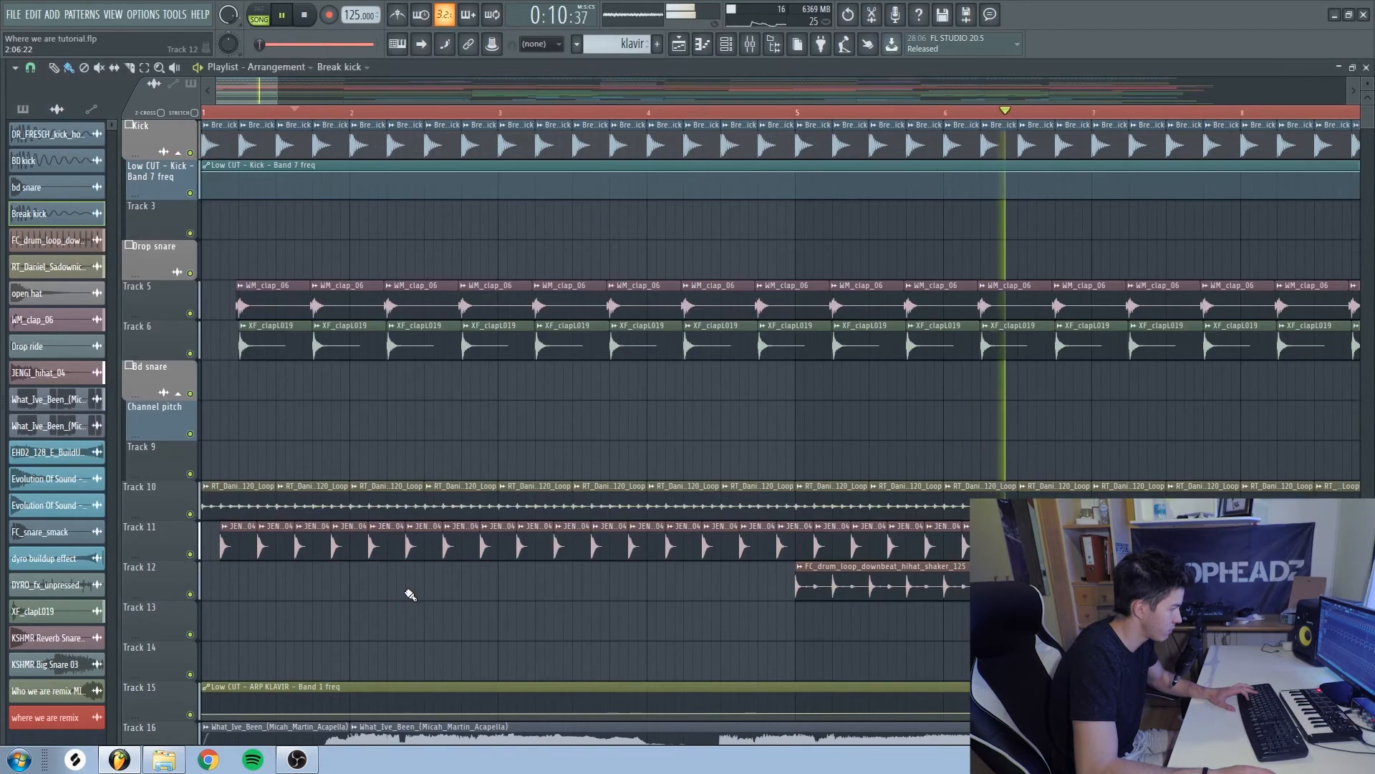
pyautogui.hotkey('ctrl', 'z')
pyautogui.scroll(-2, 427, 608)
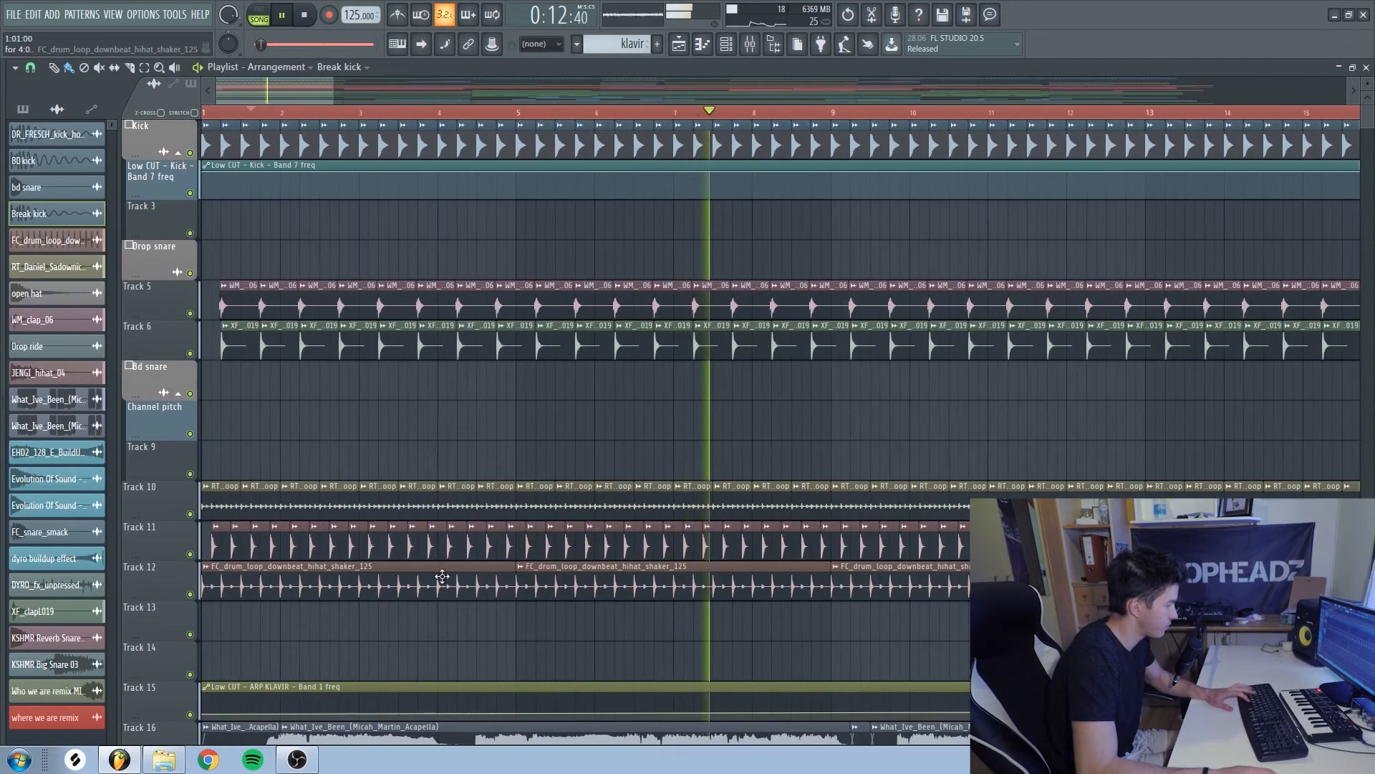
pyautogui.click(620, 568)
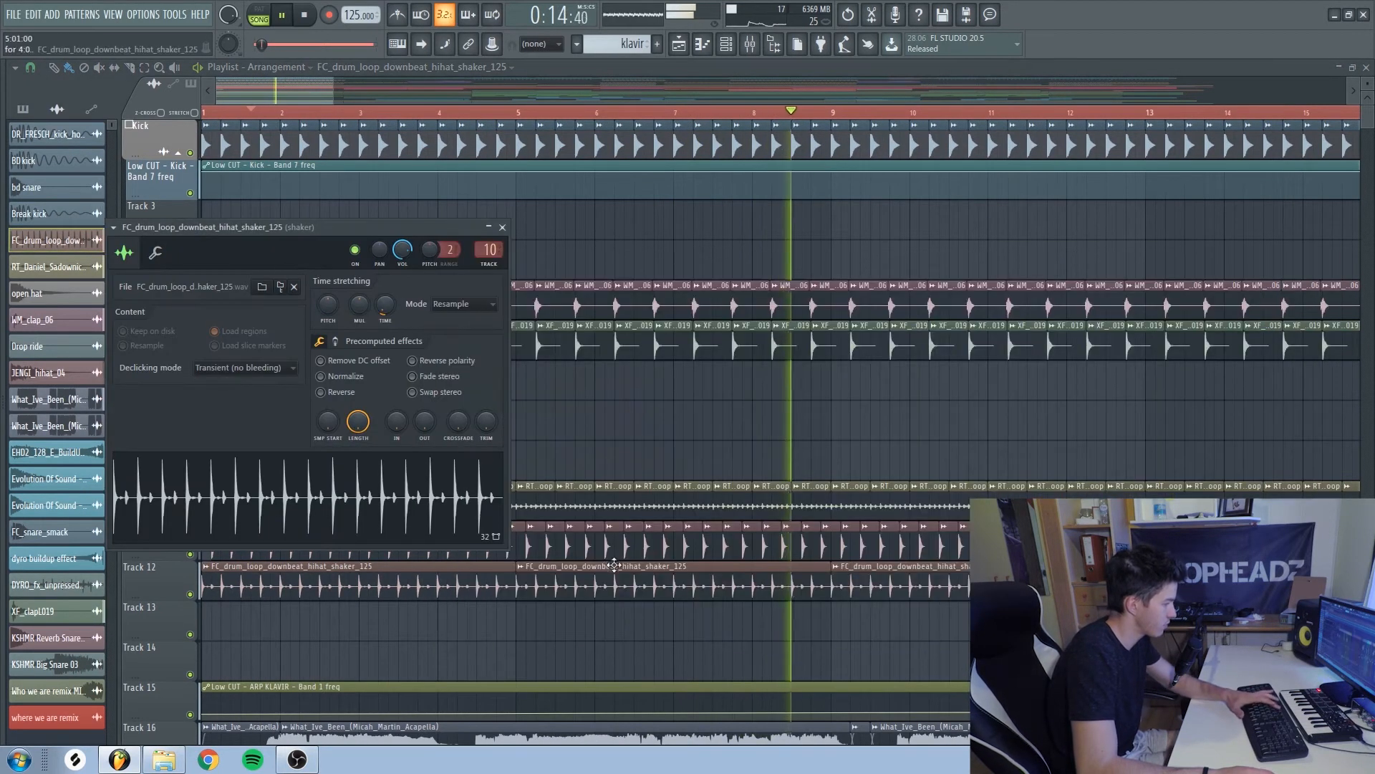
pyautogui.press('F9')
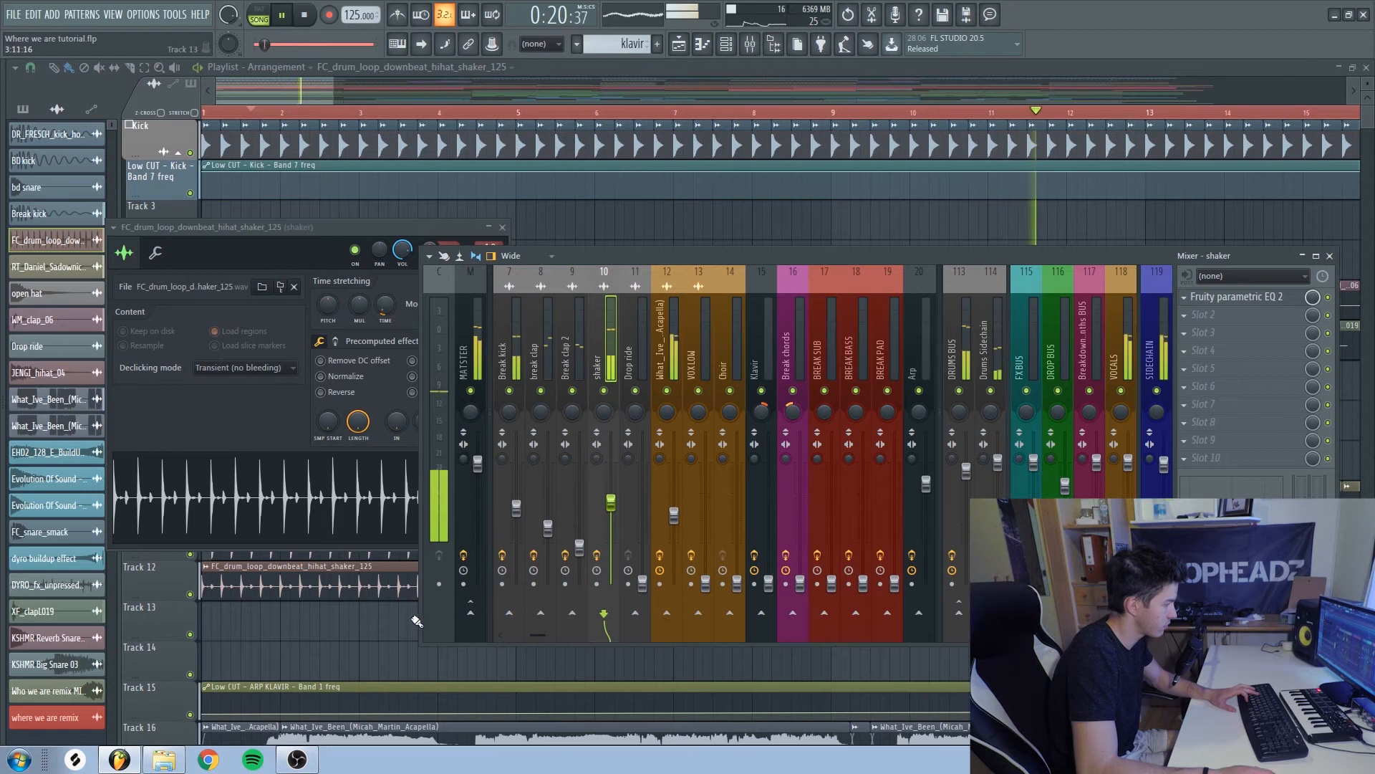
pyautogui.rightClick(390, 633)
pyautogui.press('space')
# - Play the break with the Bass line #2 channels and raise the BREAK SUB fader to about -15.9 dB, BREAK BASS to about -12.2 dB, and BREAK PAD
pyautogui.scroll(-3, 432, 620)
pyautogui.scroll(-4, 443, 618)
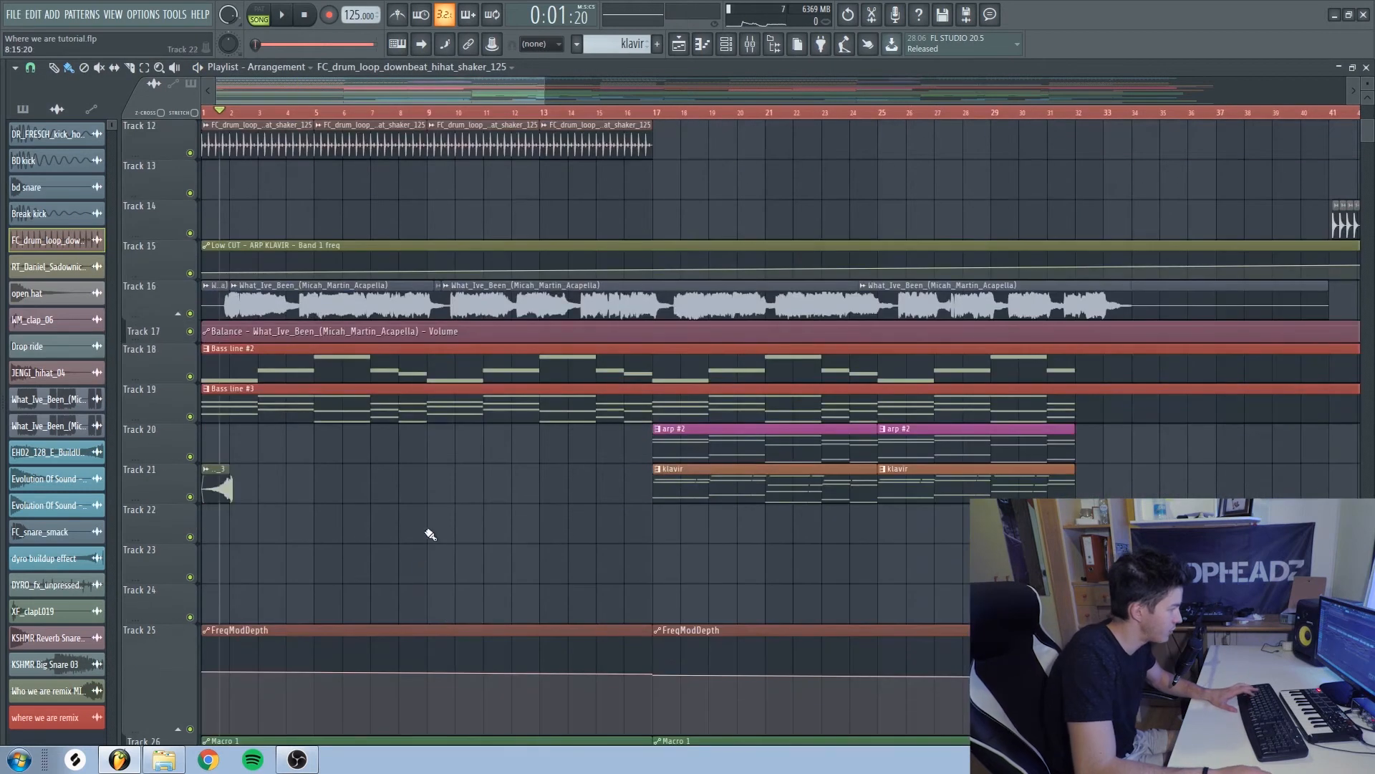
pyautogui.doubleClick(360, 369)
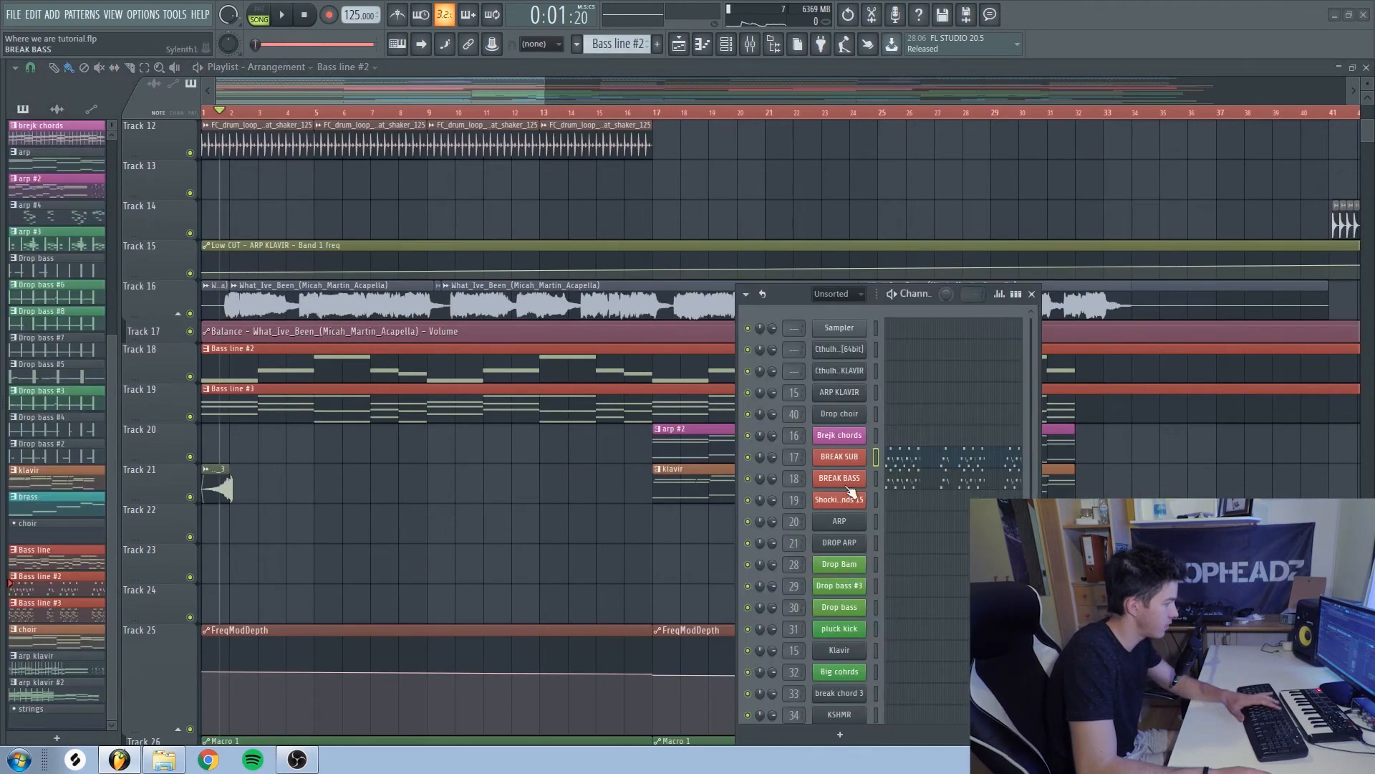
pyautogui.press('F9')
pyautogui.press('space')
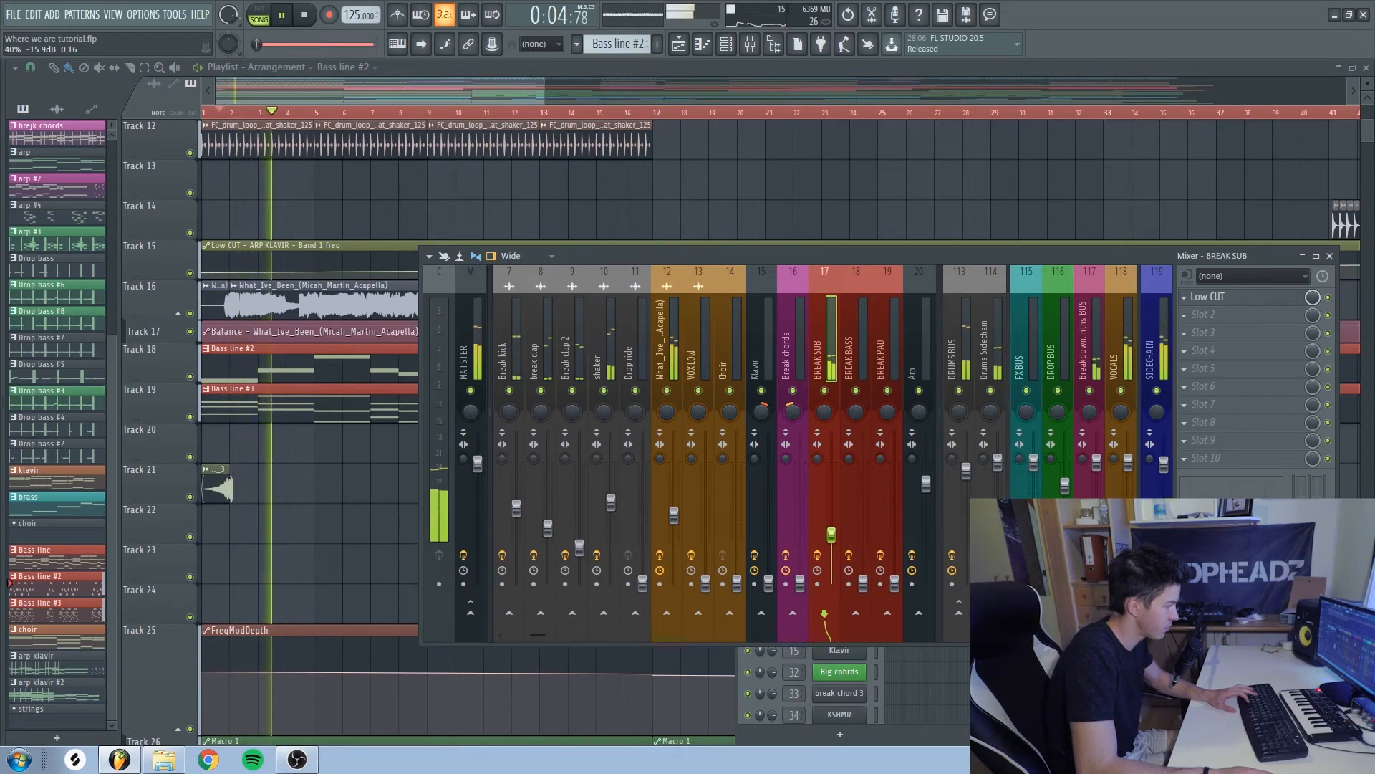
pyautogui.moveTo(863, 583); pyautogui.dragTo(863, 521)
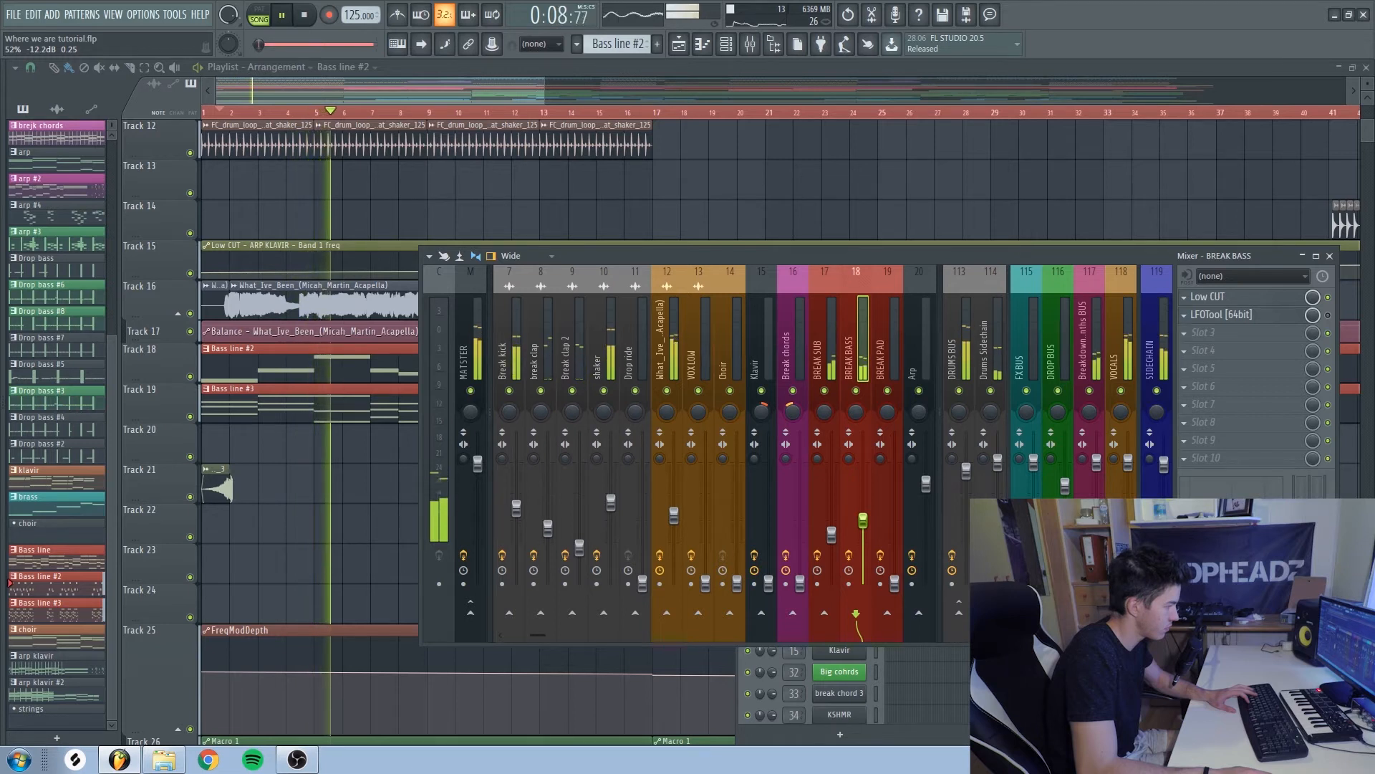
pyautogui.moveTo(894, 583); pyautogui.dragTo(894, 490)
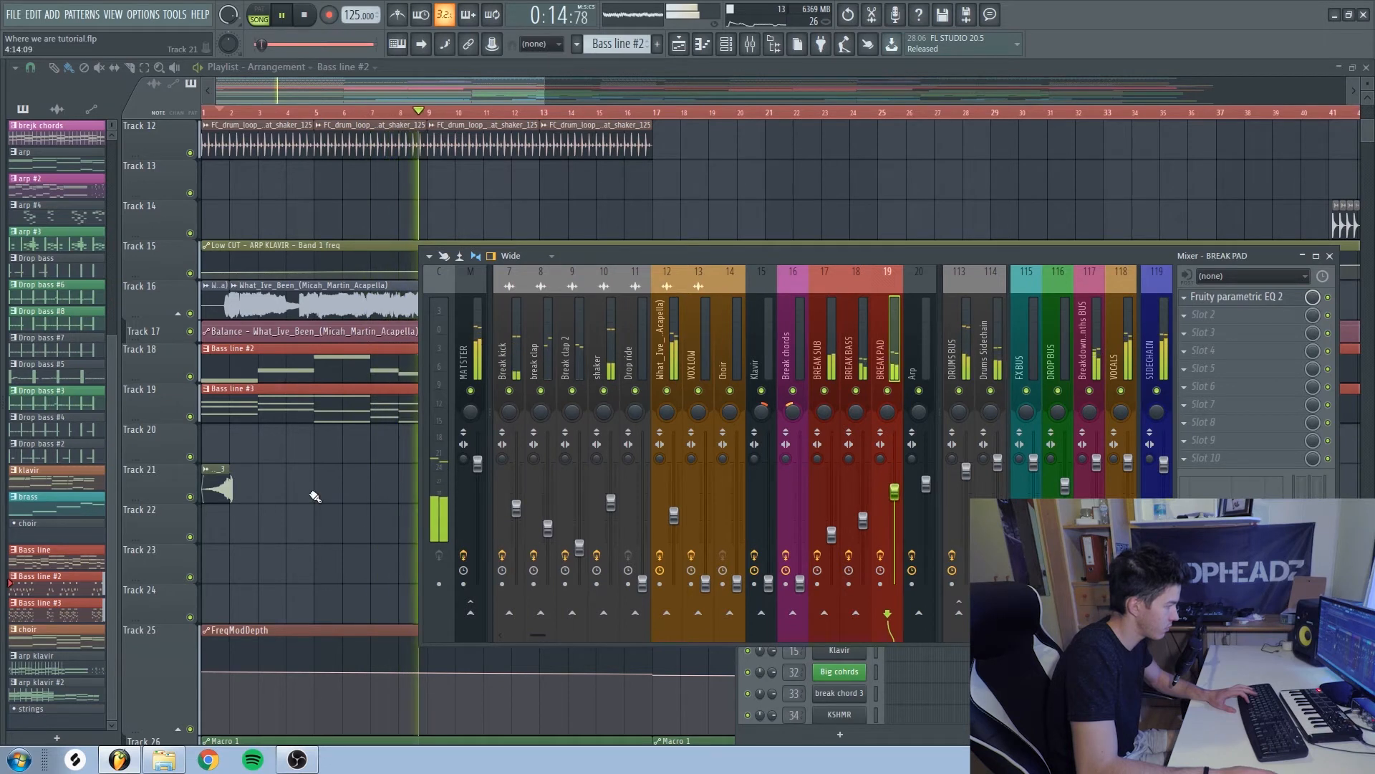
# - Play the arrangement from bar 17 and set the Klavir mixer fader to about -4.5 dB
pyautogui.press('F9')
pyautogui.click(647, 115)
pyautogui.press('space')
pyautogui.press('F9')
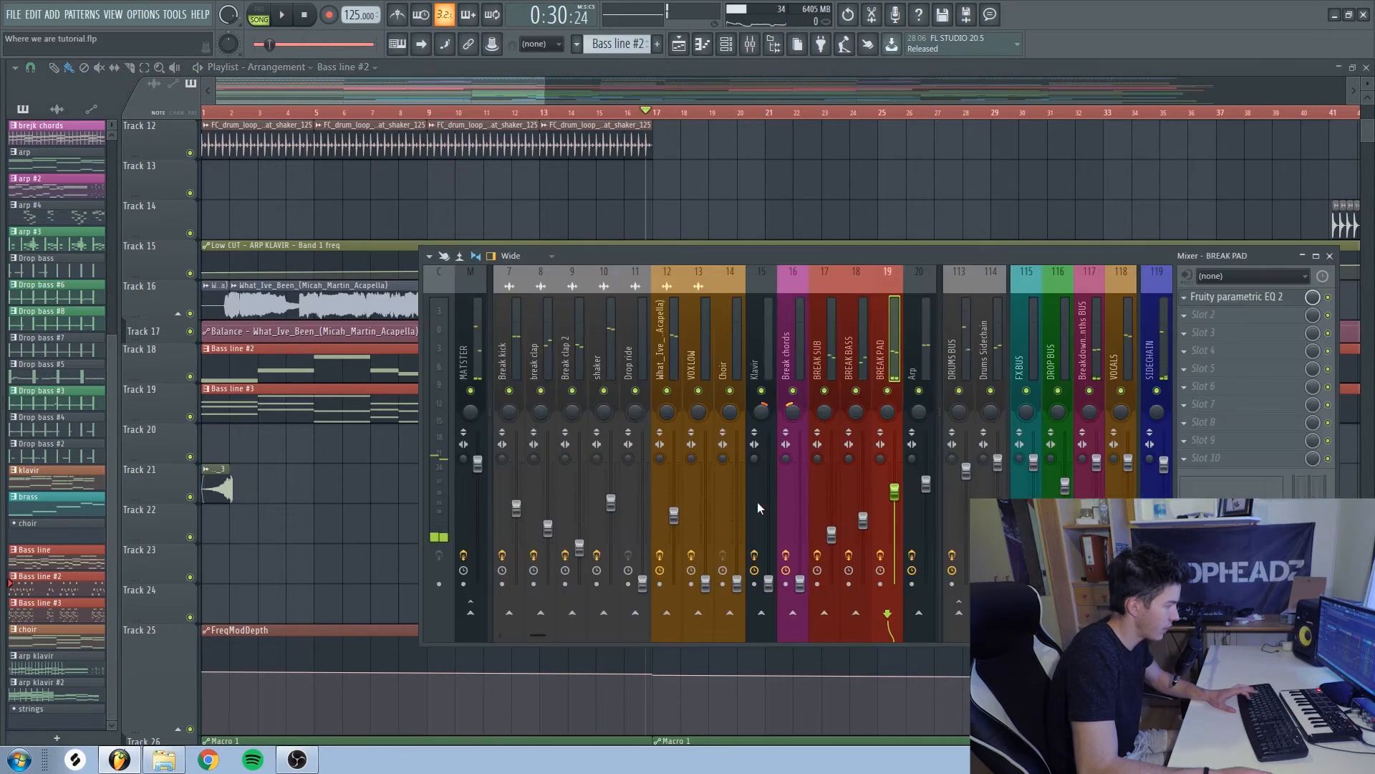
pyautogui.moveTo(769, 581); pyautogui.dragTo(770, 496)
pyautogui.press('space')
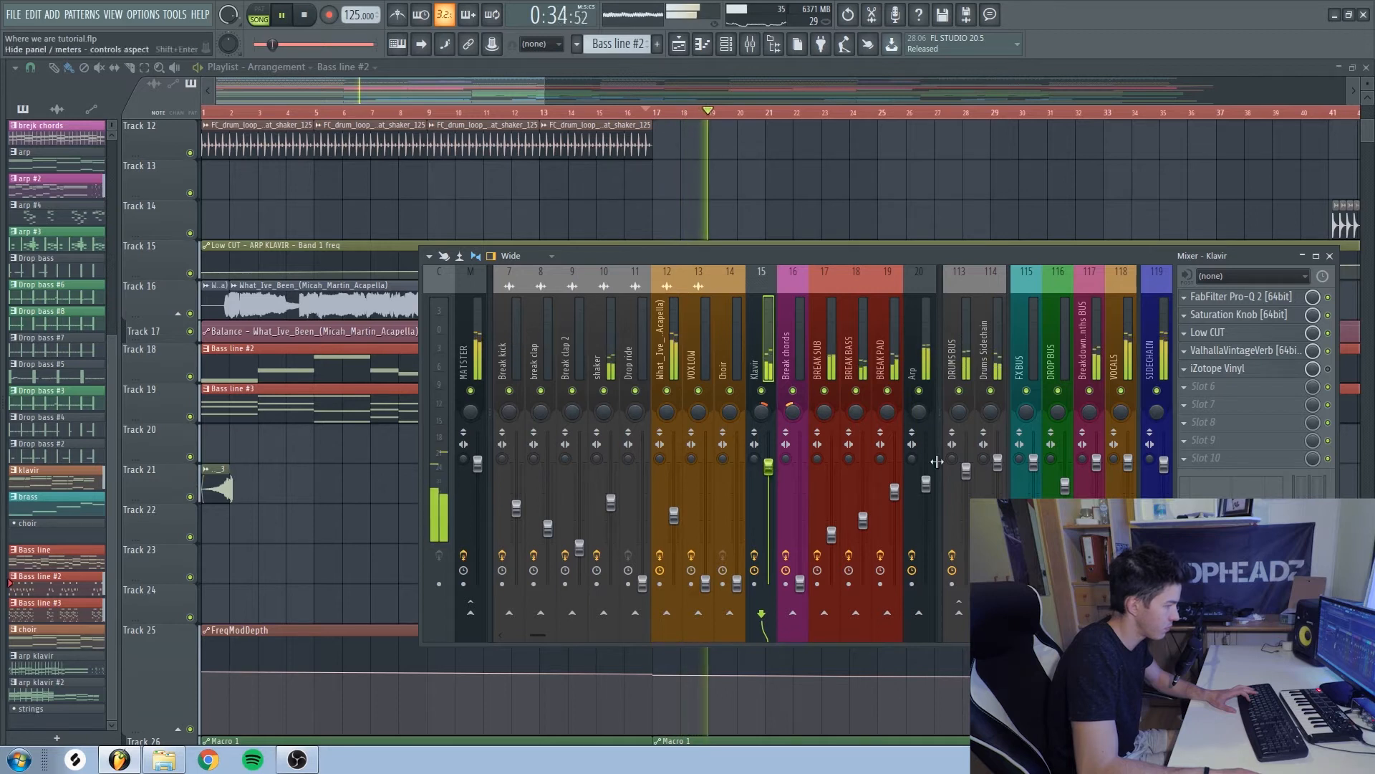
pyautogui.moveTo(769, 467); pyautogui.dragTo(769, 487)
pyautogui.press('space')
pyautogui.press('space')
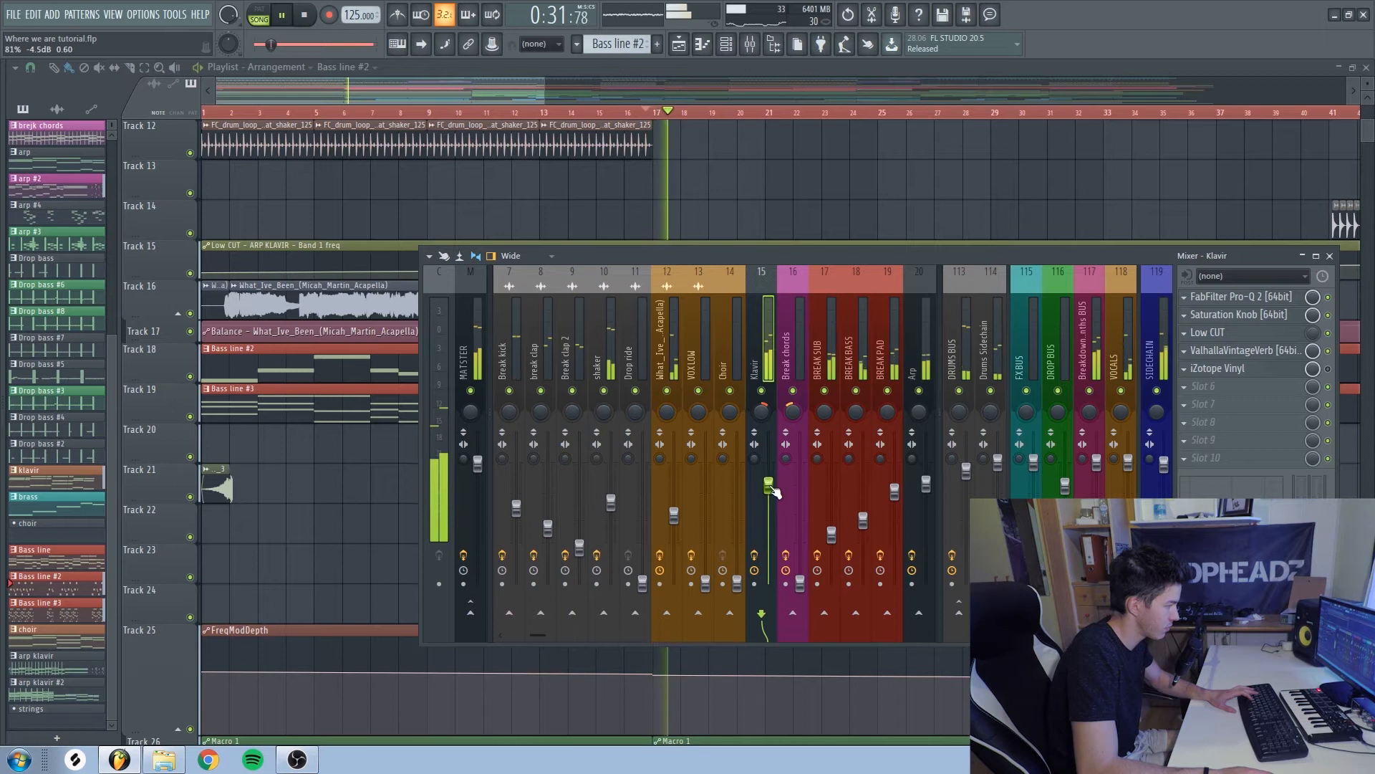
# - Delete the Low CUT effect from the Klavir mixer track and fine-tune its fader during playback
pyautogui.click(1193, 333)
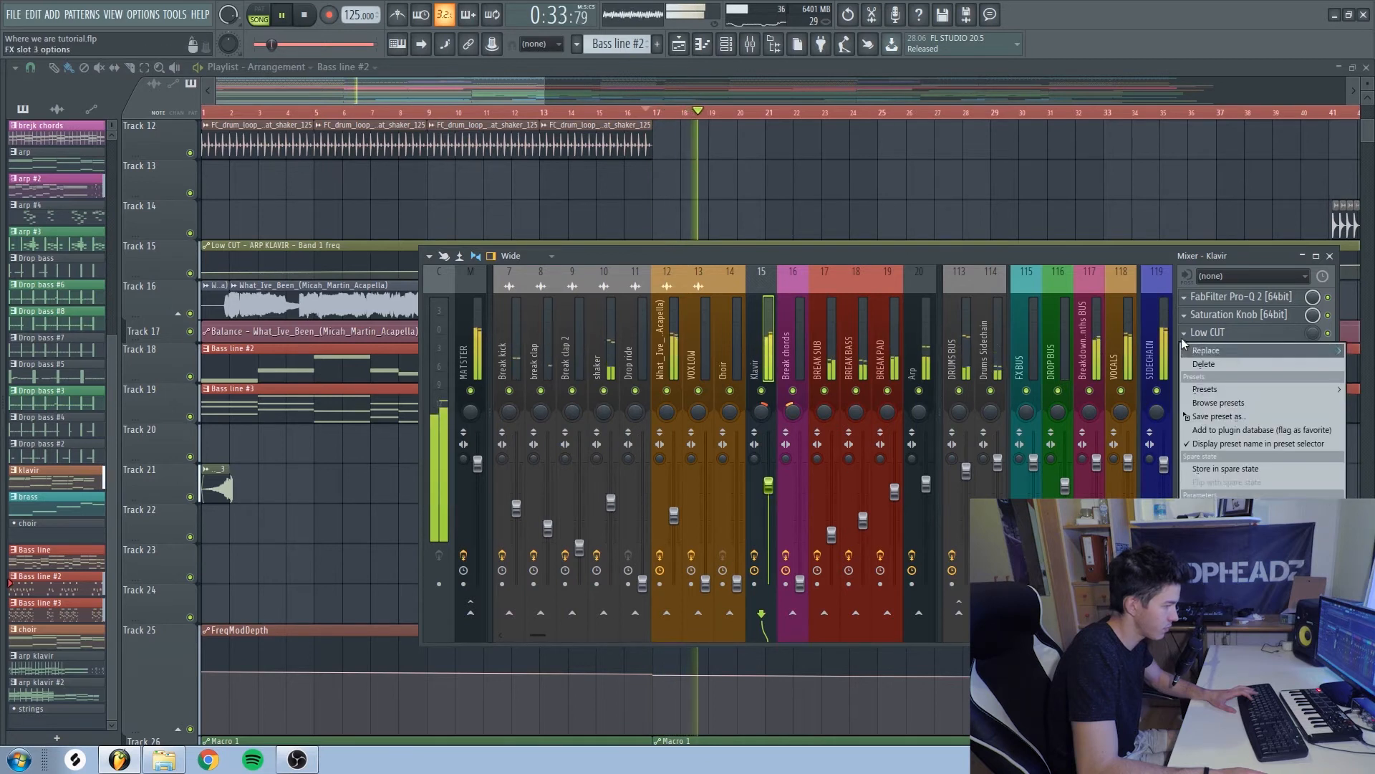
pyautogui.click(1217, 405)
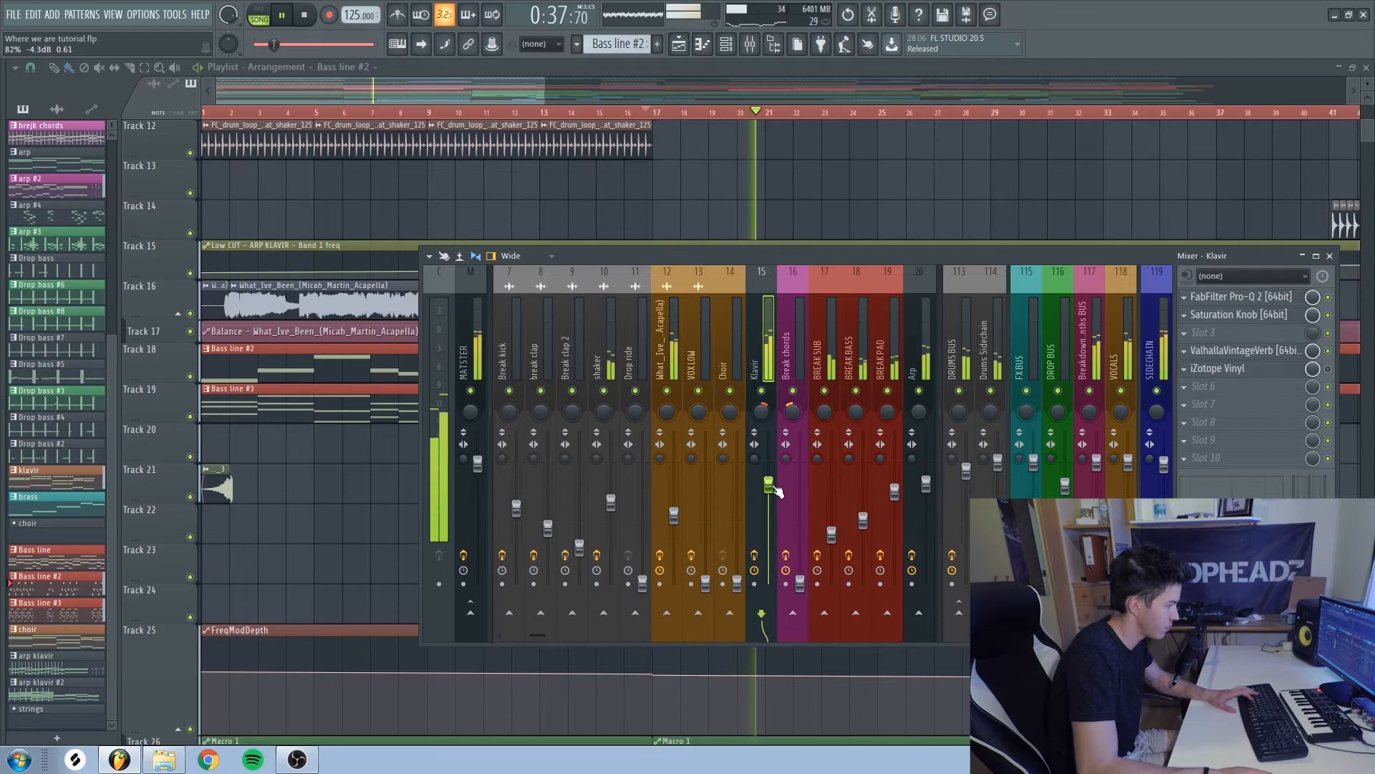
pyautogui.moveTo(768, 484); pyautogui.dragTo(768, 485)
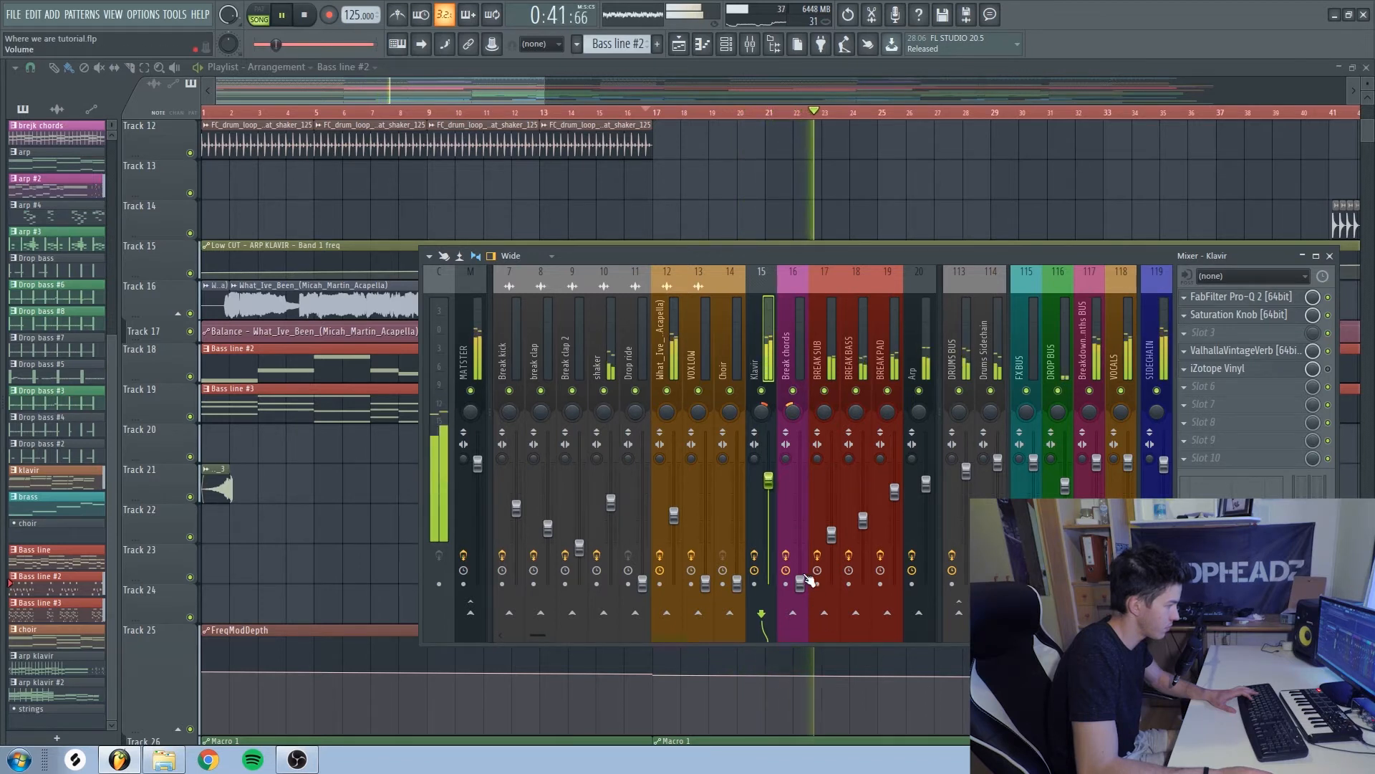
# - Open the BD kick clip at bar 29 on the Kick track and go to its mixer track 5
pyautogui.rightClick(324, 508)
pyautogui.scroll(-3, 743, 497)
pyautogui.scroll(-2, 770, 522)
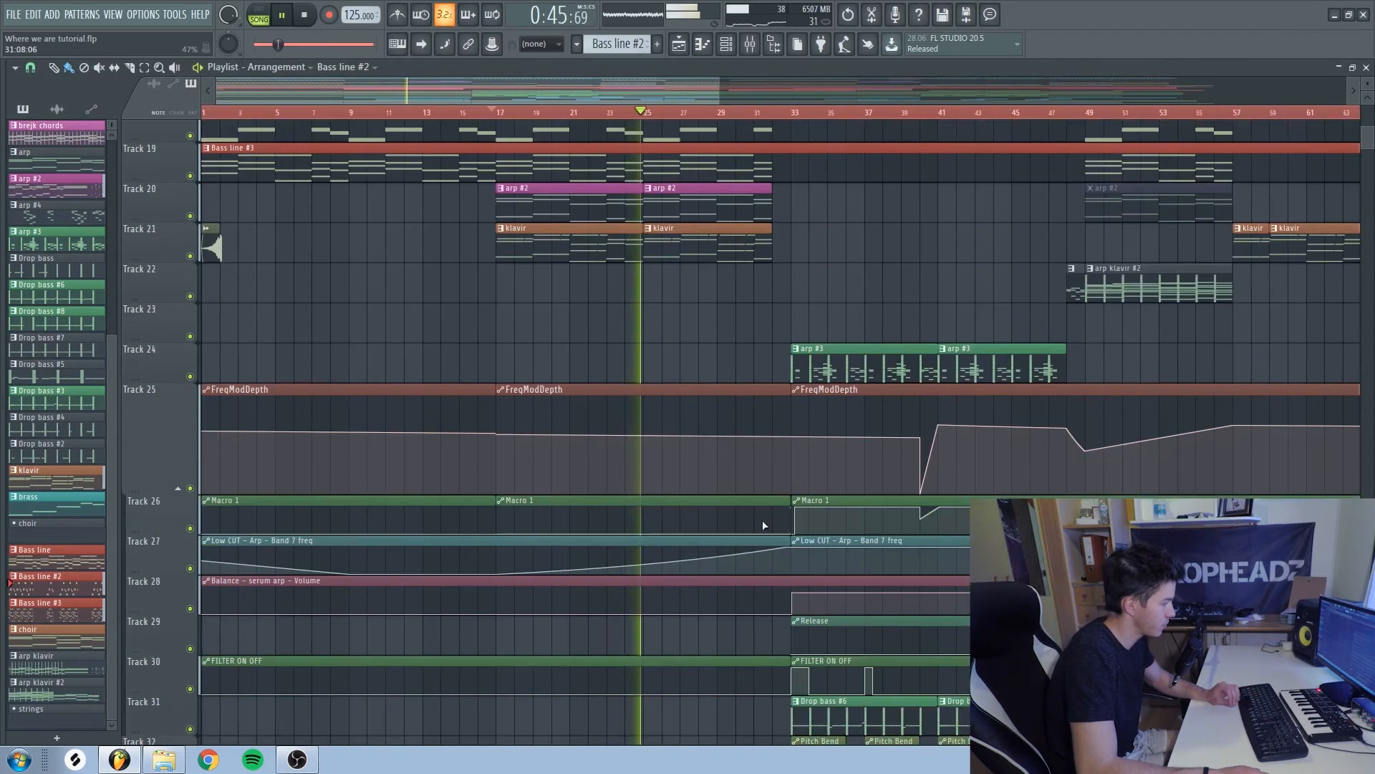
pyautogui.scroll(5, 764, 525)
pyautogui.scroll(5, 759, 529)
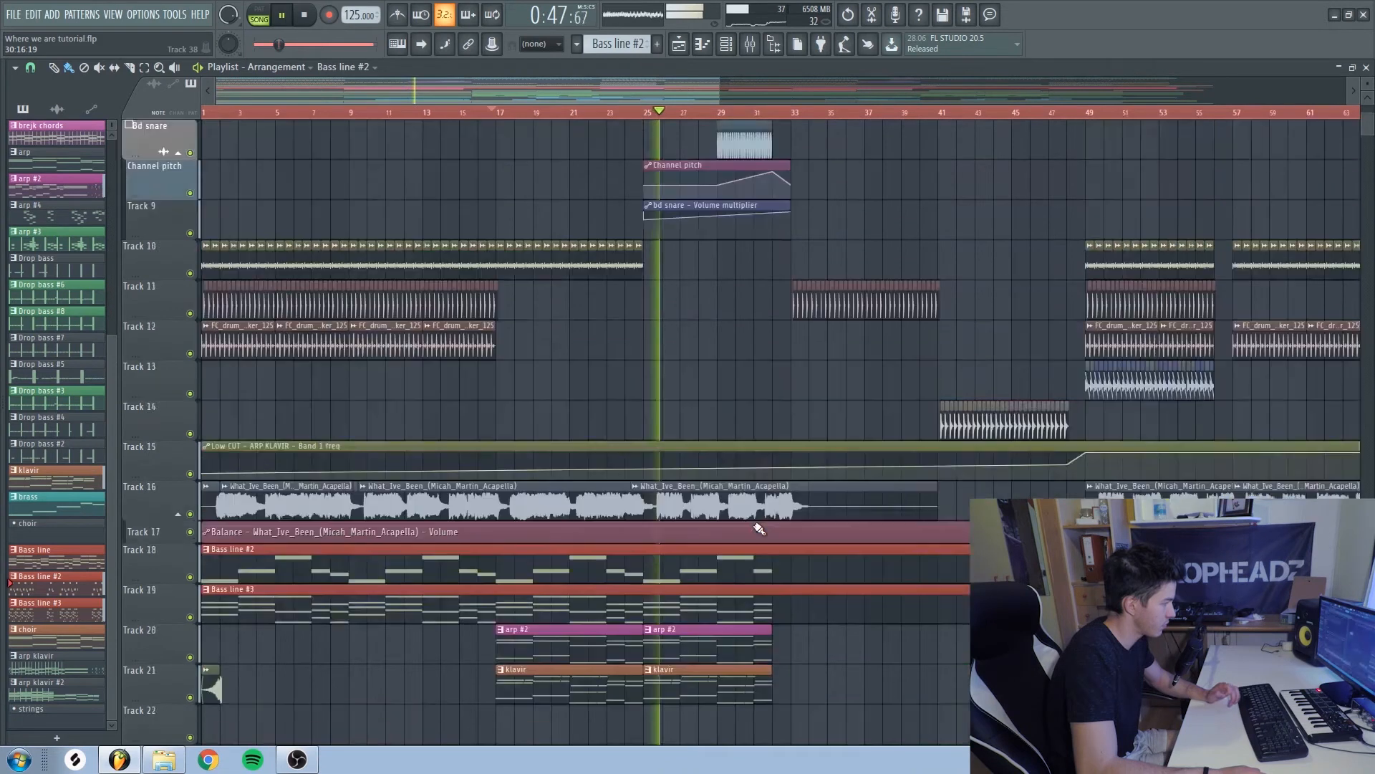
pyautogui.scroll(5, 758, 527)
pyautogui.press('space')
pyautogui.scroll(3, 741, 458)
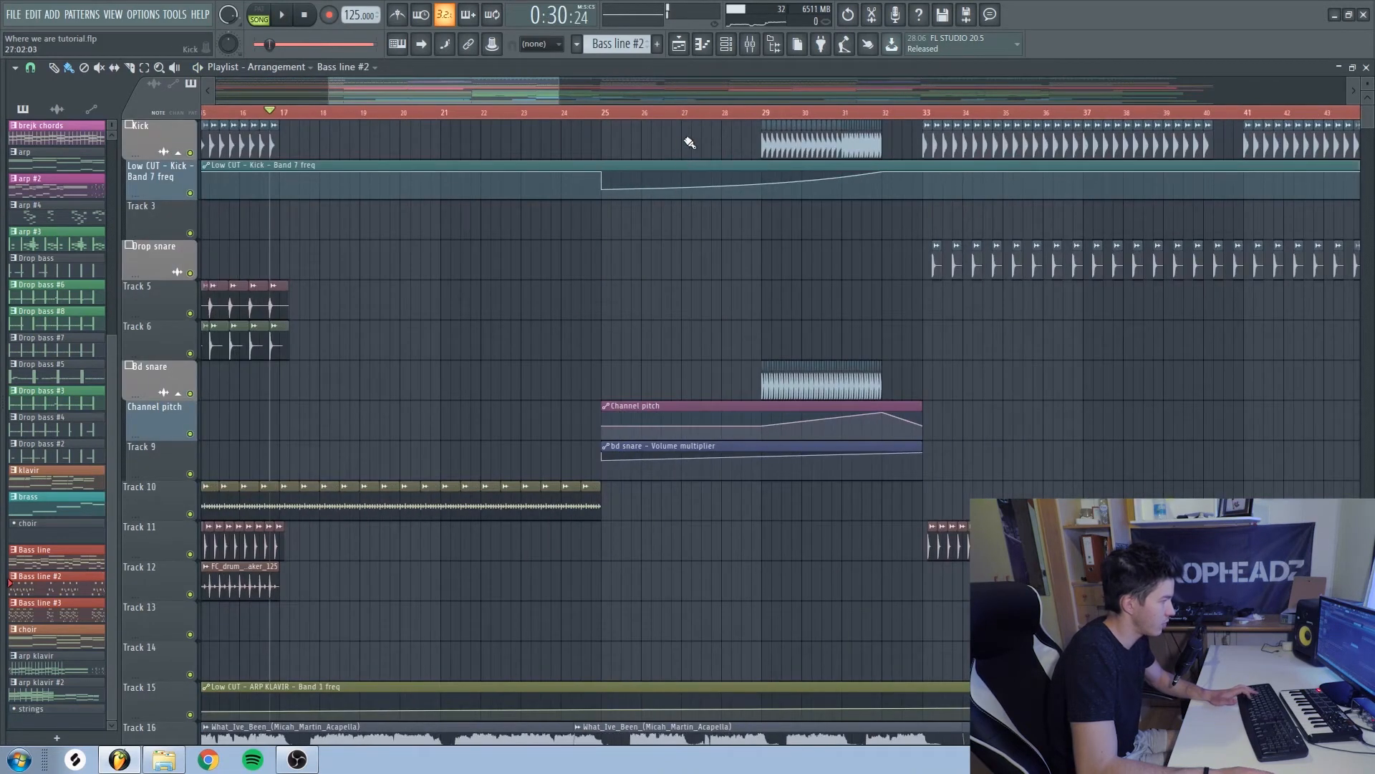
pyautogui.scroll(4, 817, 349)
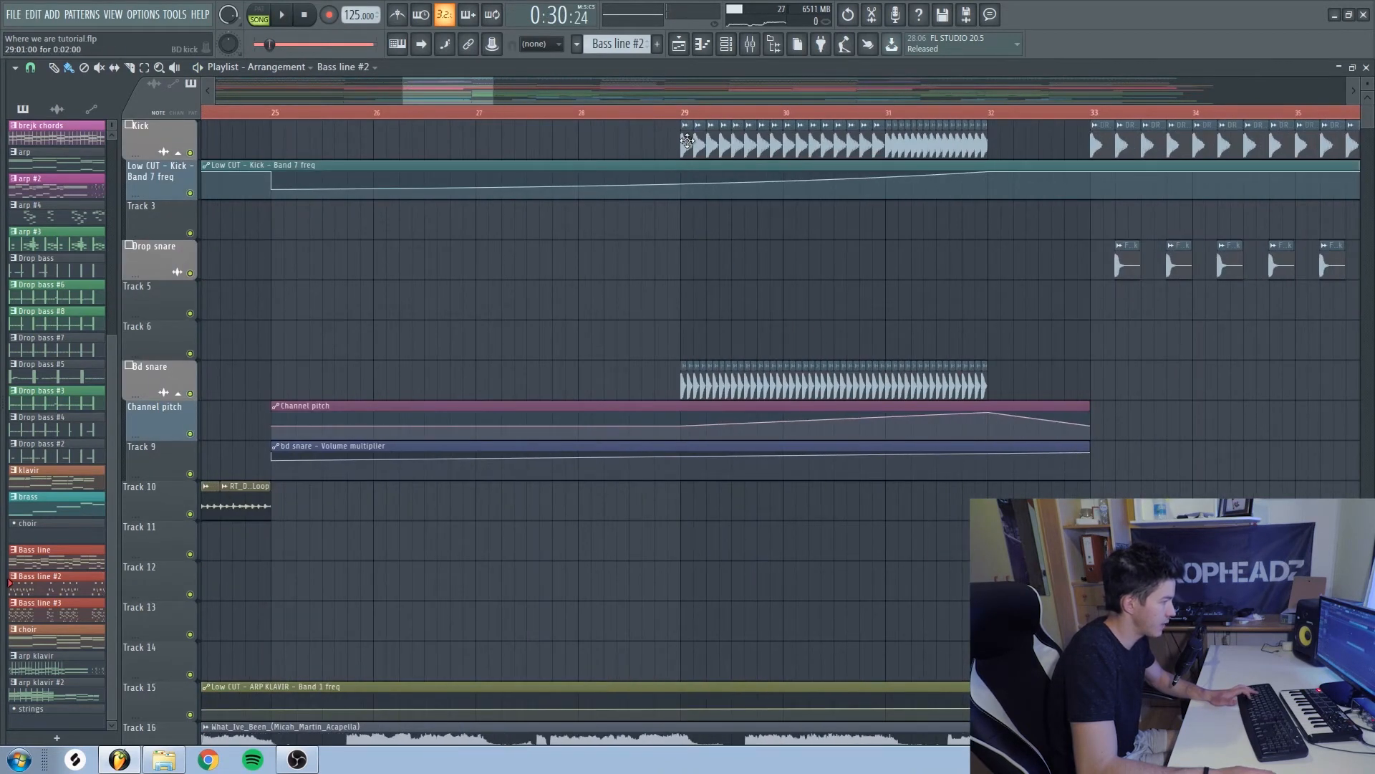
pyautogui.doubleClick(686, 140)
pyautogui.doubleClick(429, 283)
pyautogui.press('space')
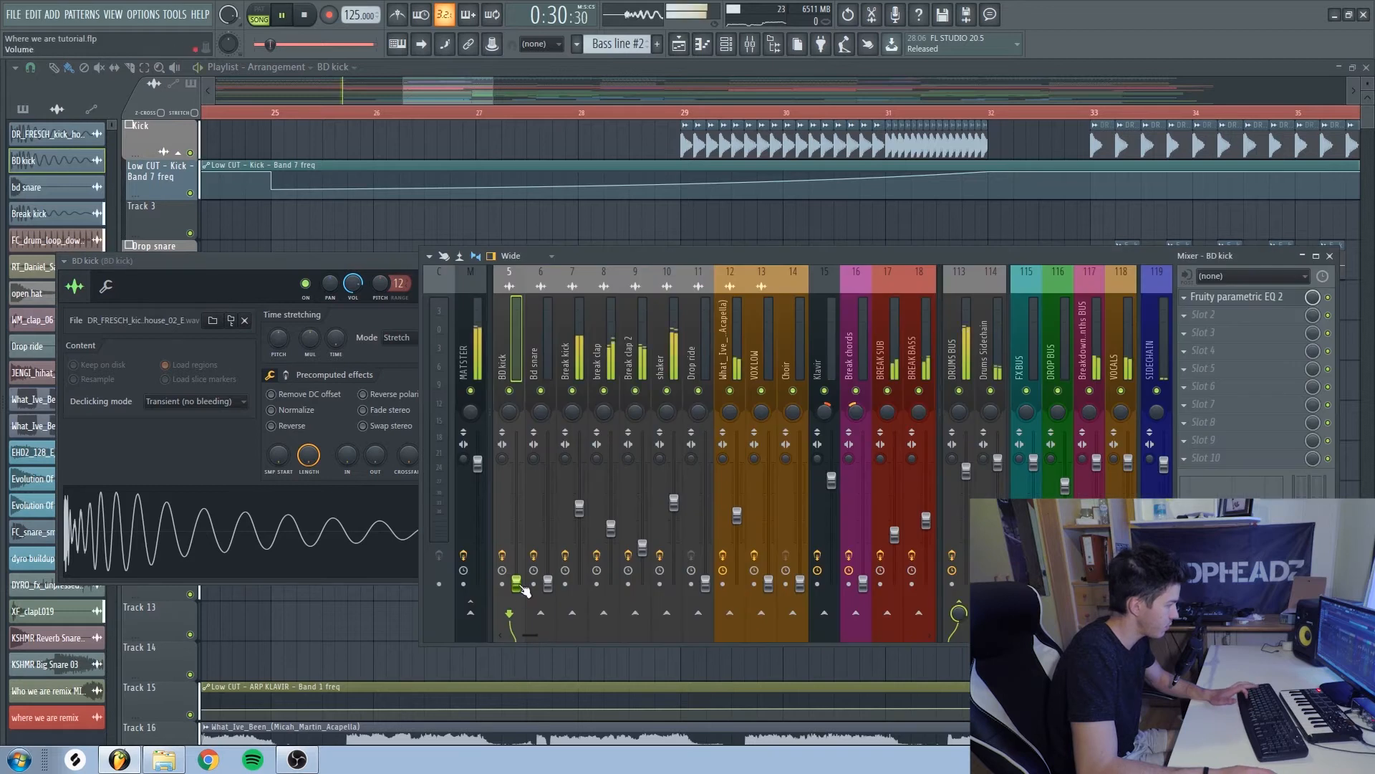
# - Play the build-up from just before bar 29 and set the BD kick fader to about -14.2 dB
pyautogui.click(670, 112)
pyautogui.press('space')
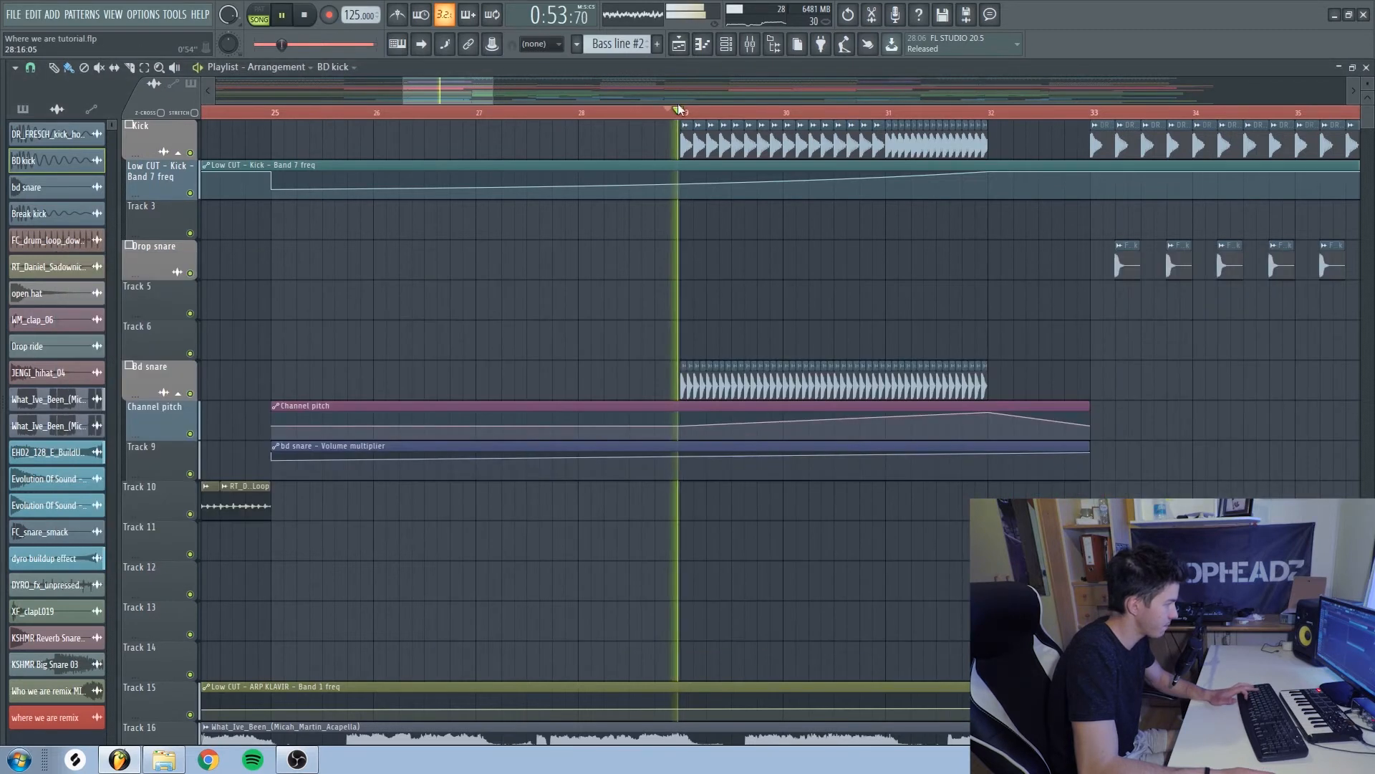
pyautogui.click(750, 44)
pyautogui.moveTo(516, 510); pyautogui.dragTo(515, 524)
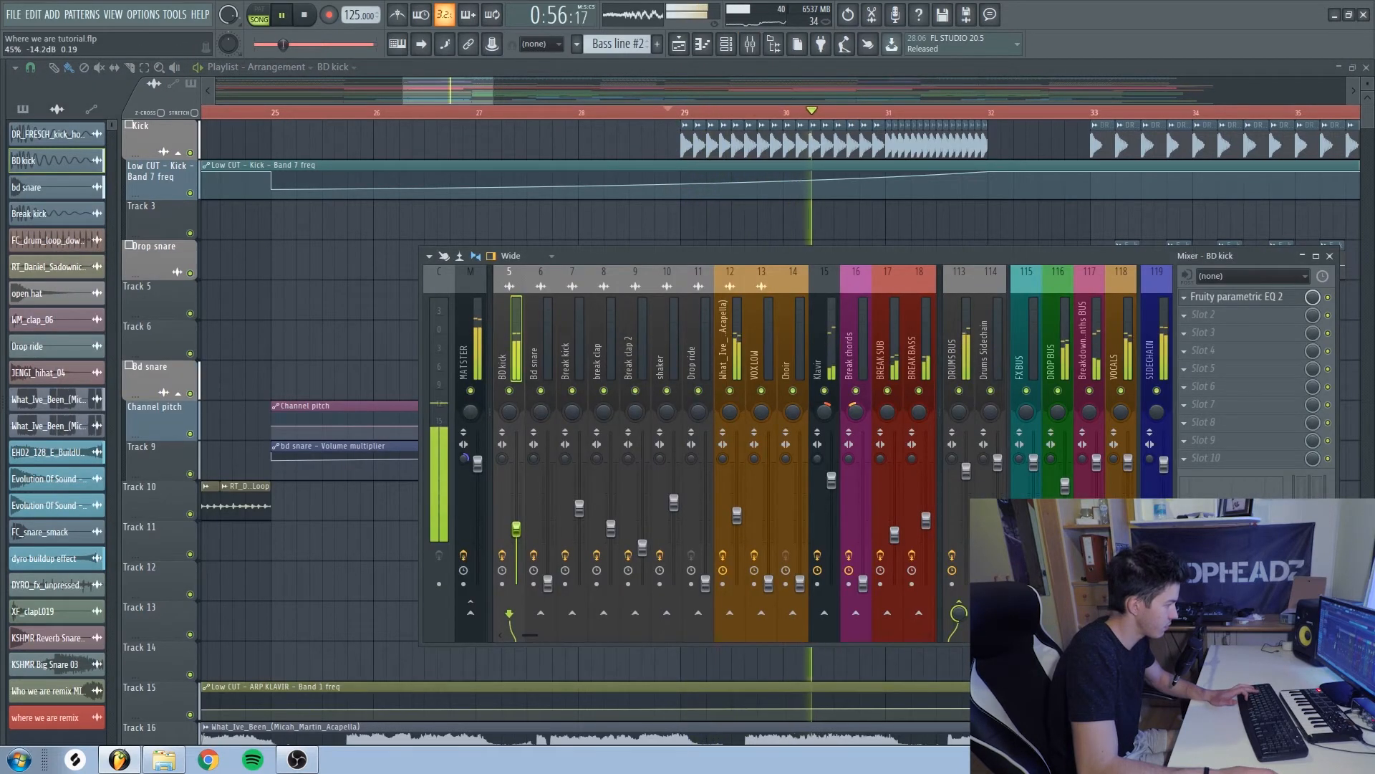
pyautogui.press('space')
# - Open the mixer track of the bd snare clip at bar 29 and set its fader to about -17 dB during build-up playback
pyautogui.press('F9')
pyautogui.doubleClick(695, 386)
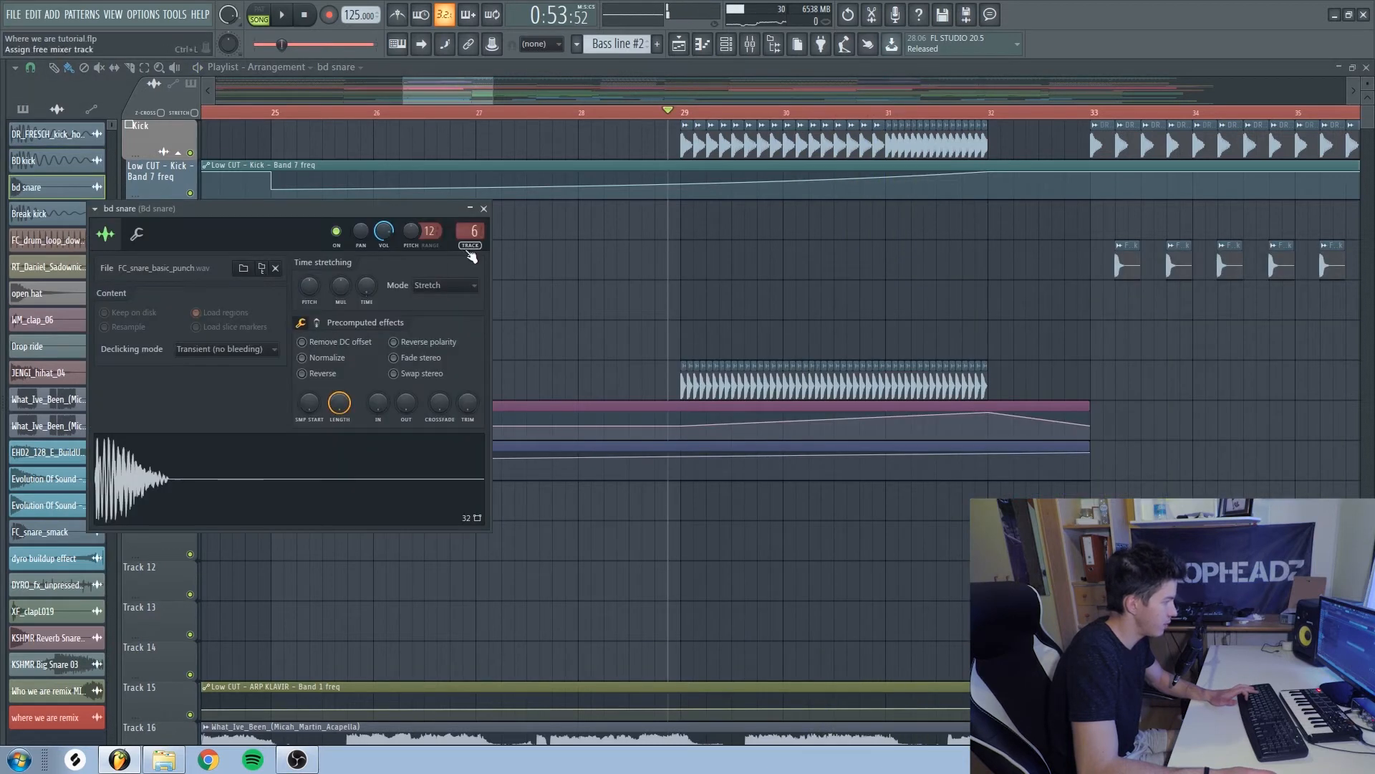
pyautogui.doubleClick(470, 229)
pyautogui.press('space')
pyautogui.moveTo(548, 519); pyautogui.dragTo(548, 548)
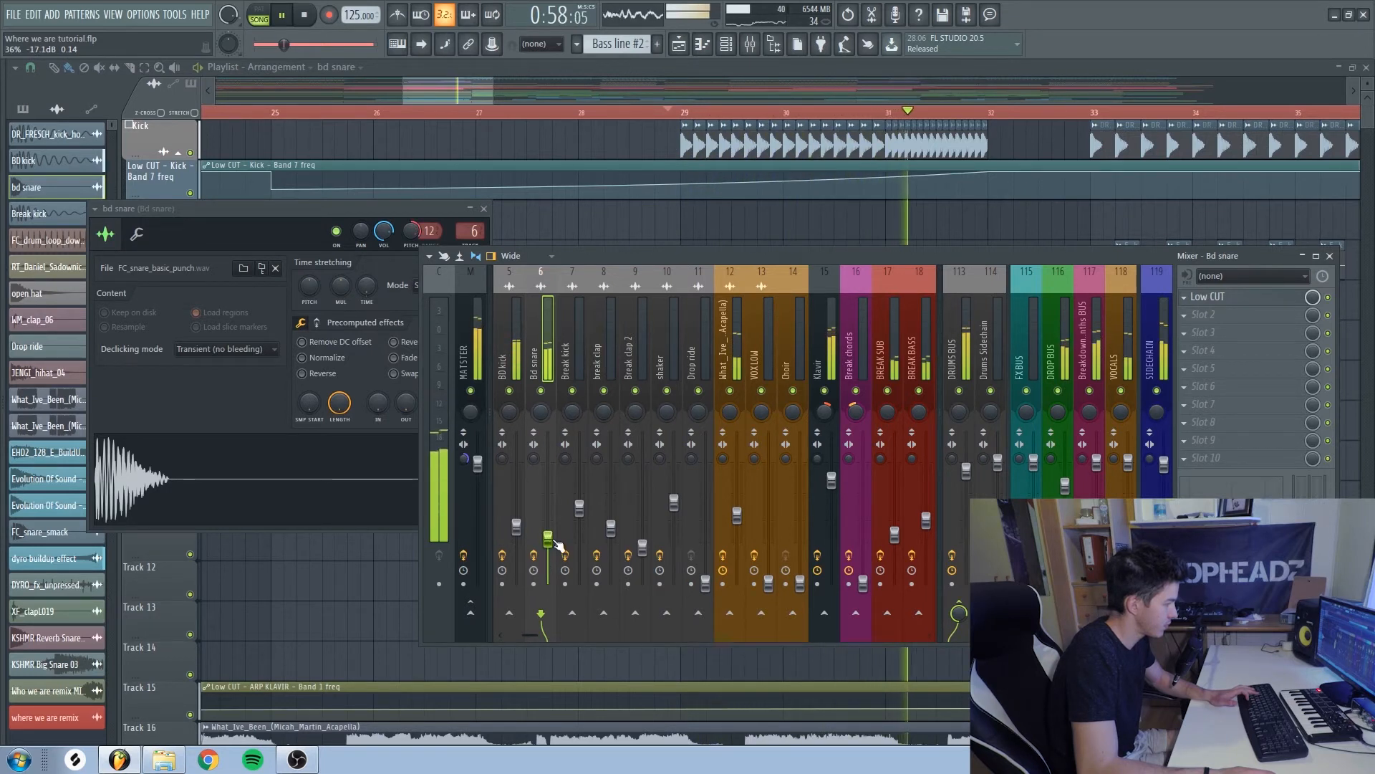
# - Listen to the transition from the build-up into the drop while looking over the arrangement around bar 33
pyautogui.press('F12')
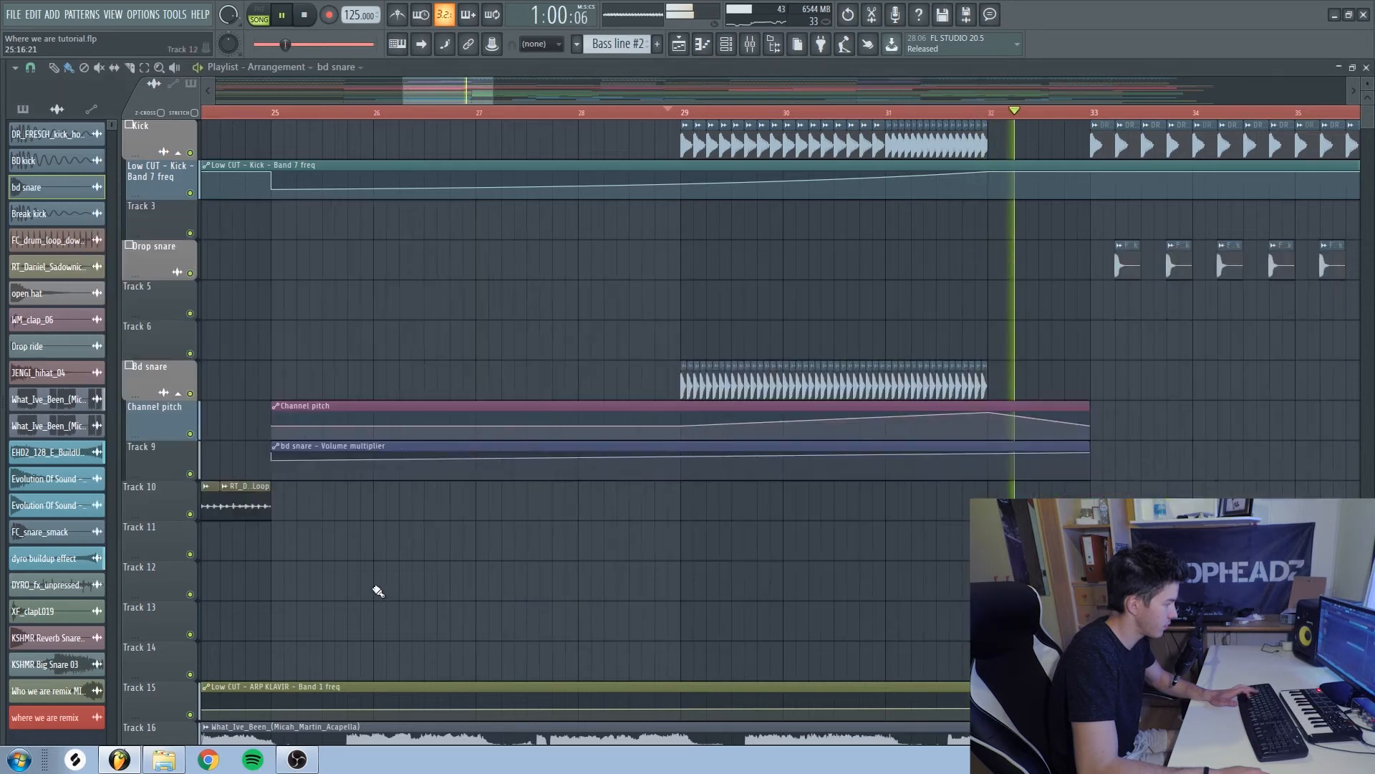
pyautogui.scroll(-3, 375, 608)
pyautogui.scroll(-2, 375, 616)
pyautogui.scroll(-3, 429, 616)
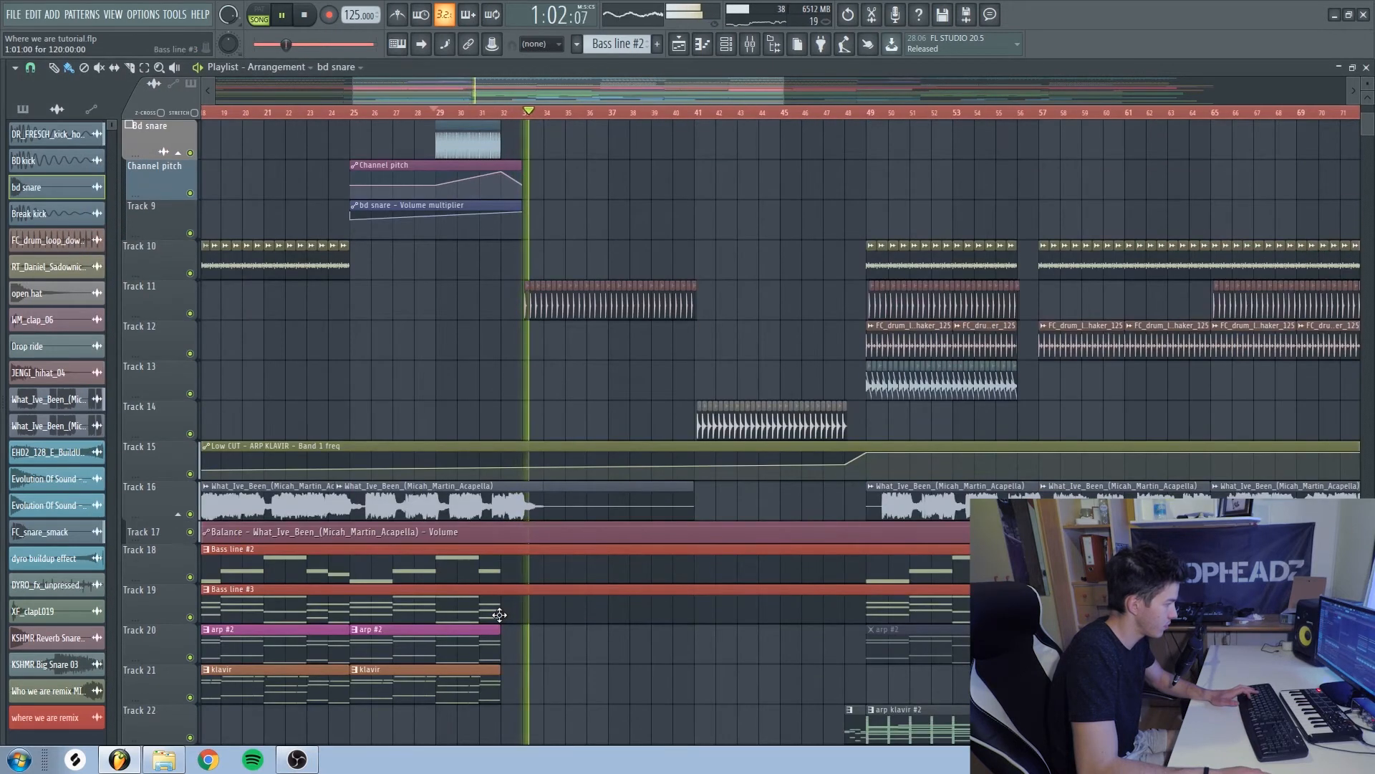
pyautogui.scroll(3, 499, 614)
pyautogui.scroll(3, 500, 615)
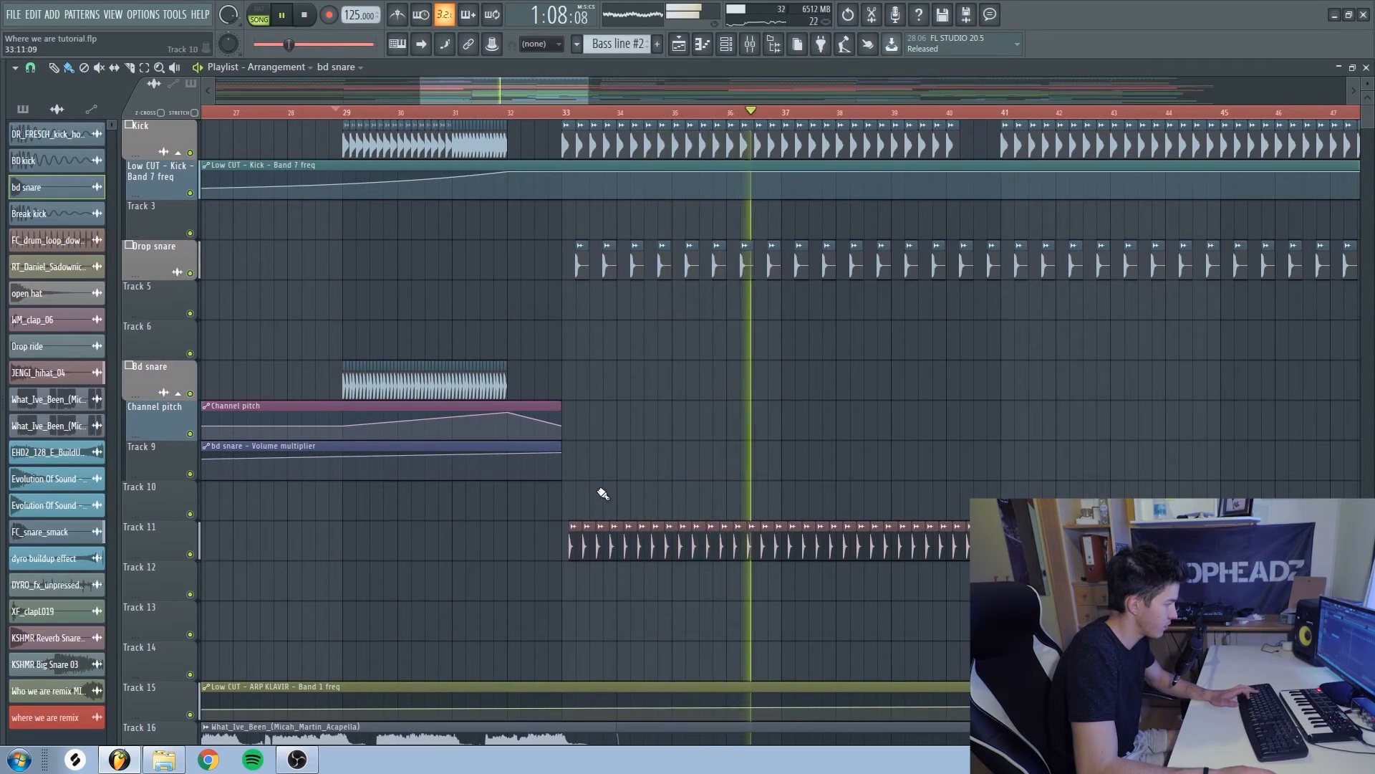
pyautogui.press('space')
# - Play the build-up with the Breakdown synths BUS and VOCALS muted to hear the drums alone, and unmute both buses
pyautogui.press('F9')
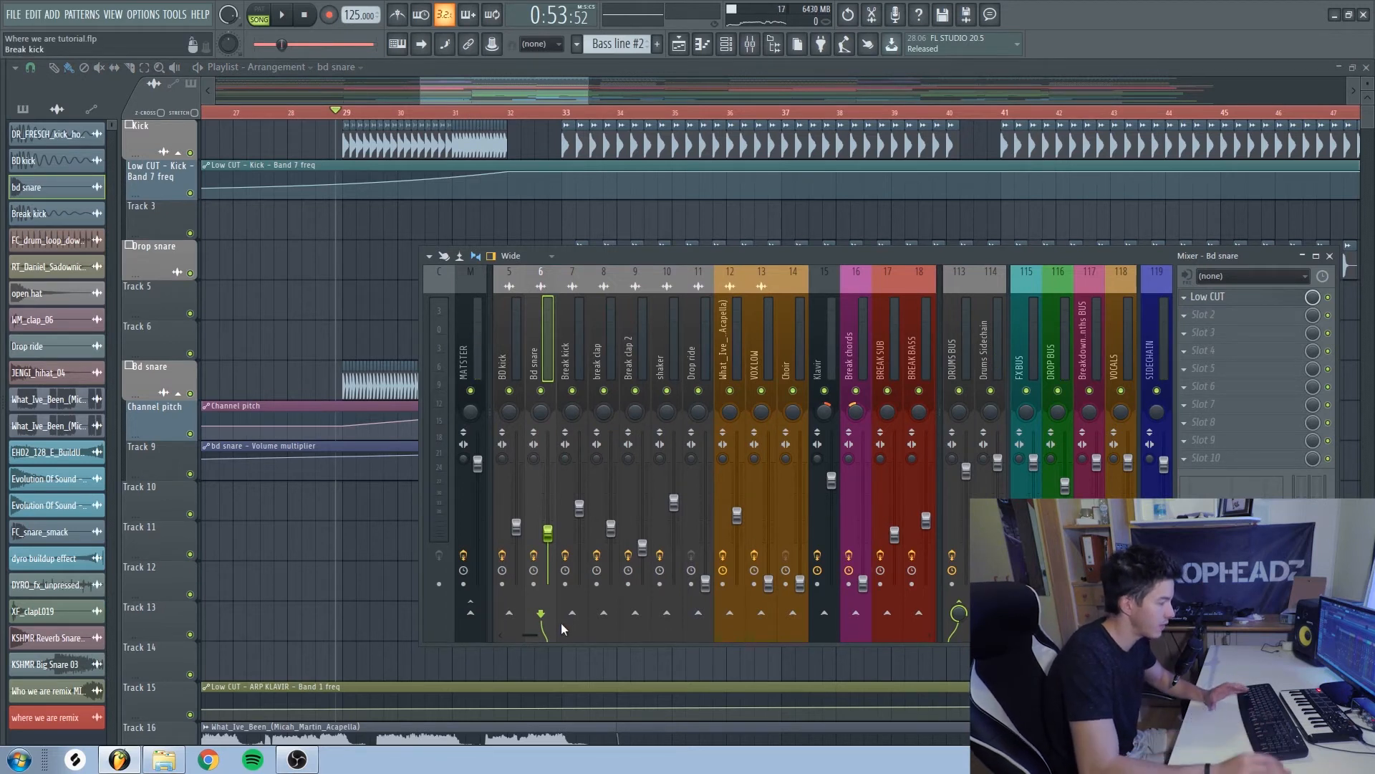
pyautogui.moveTo(539, 633); pyautogui.dragTo(513, 632)
pyautogui.press('F9')
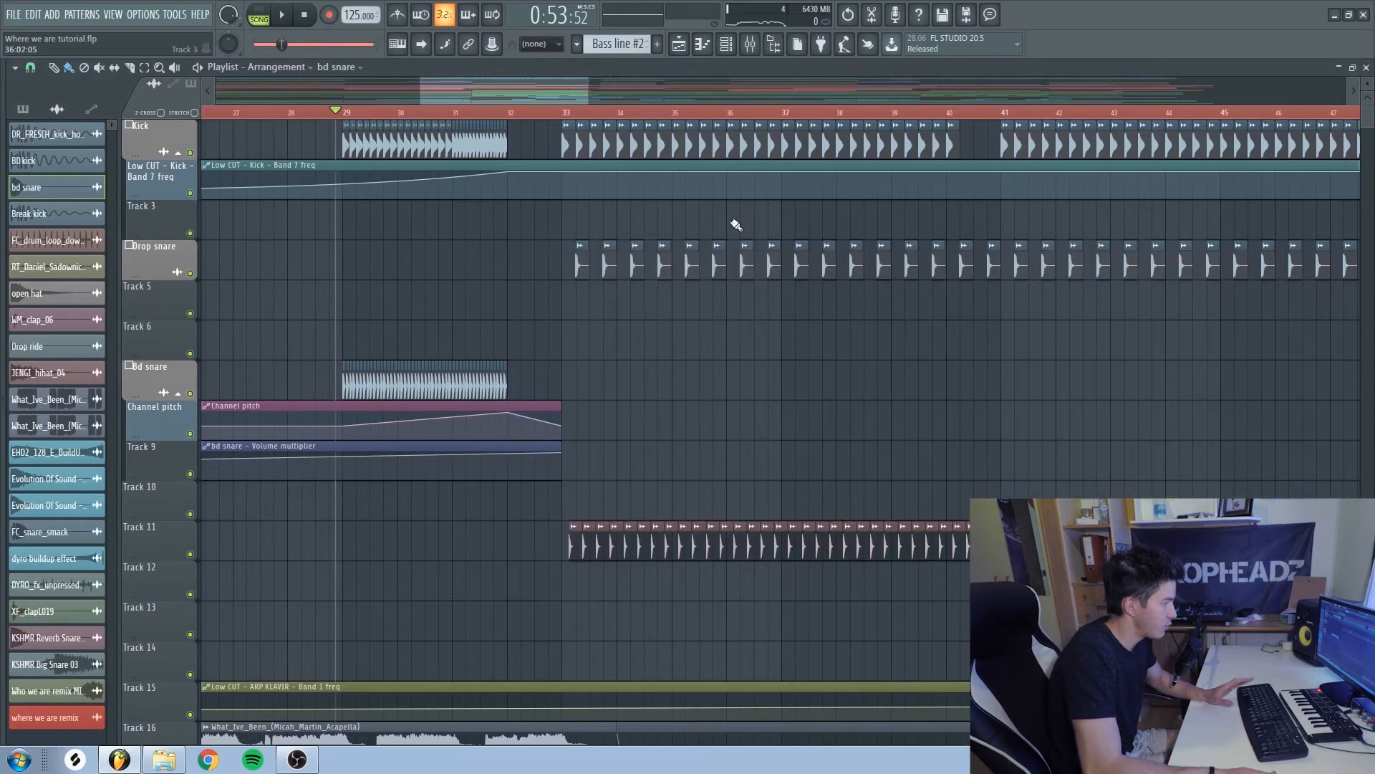
pyautogui.click(750, 46)
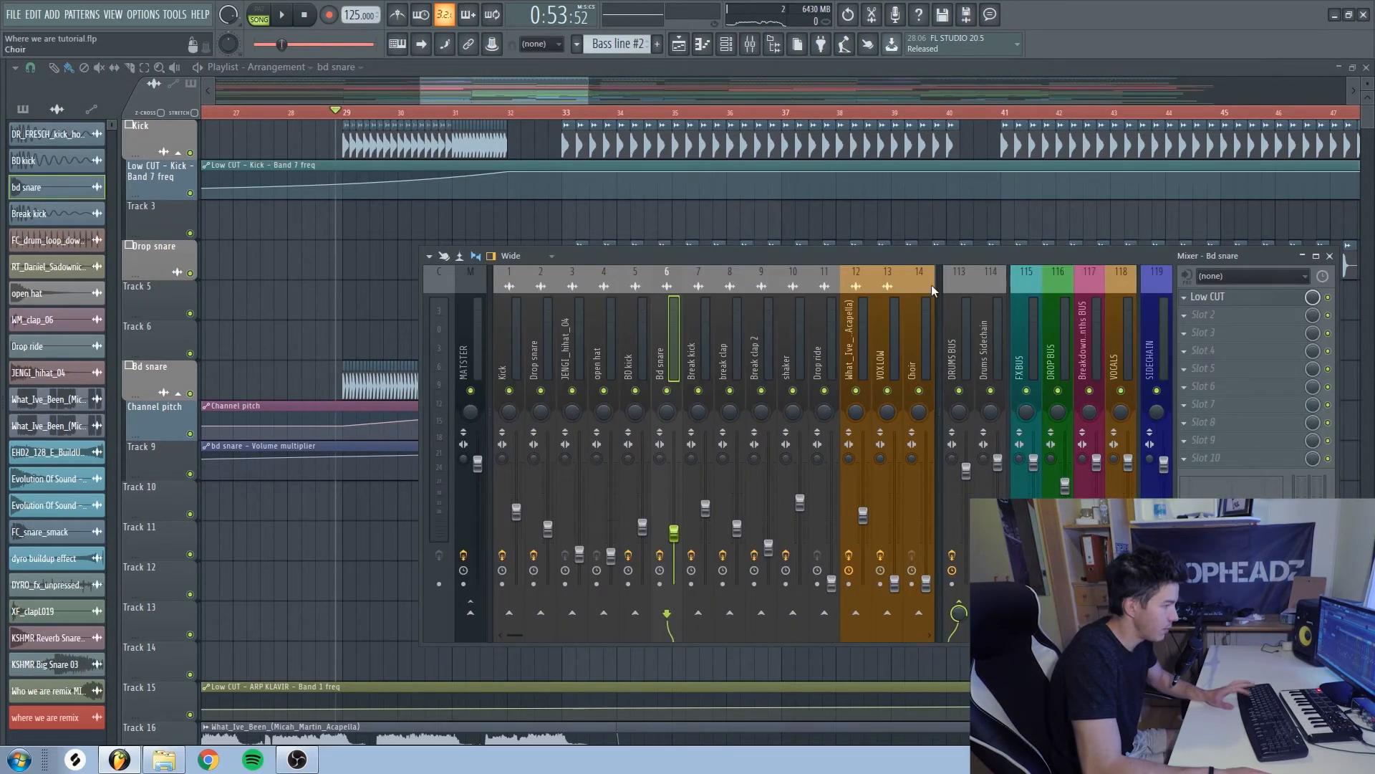
pyautogui.click(1089, 391)
pyautogui.press('space')
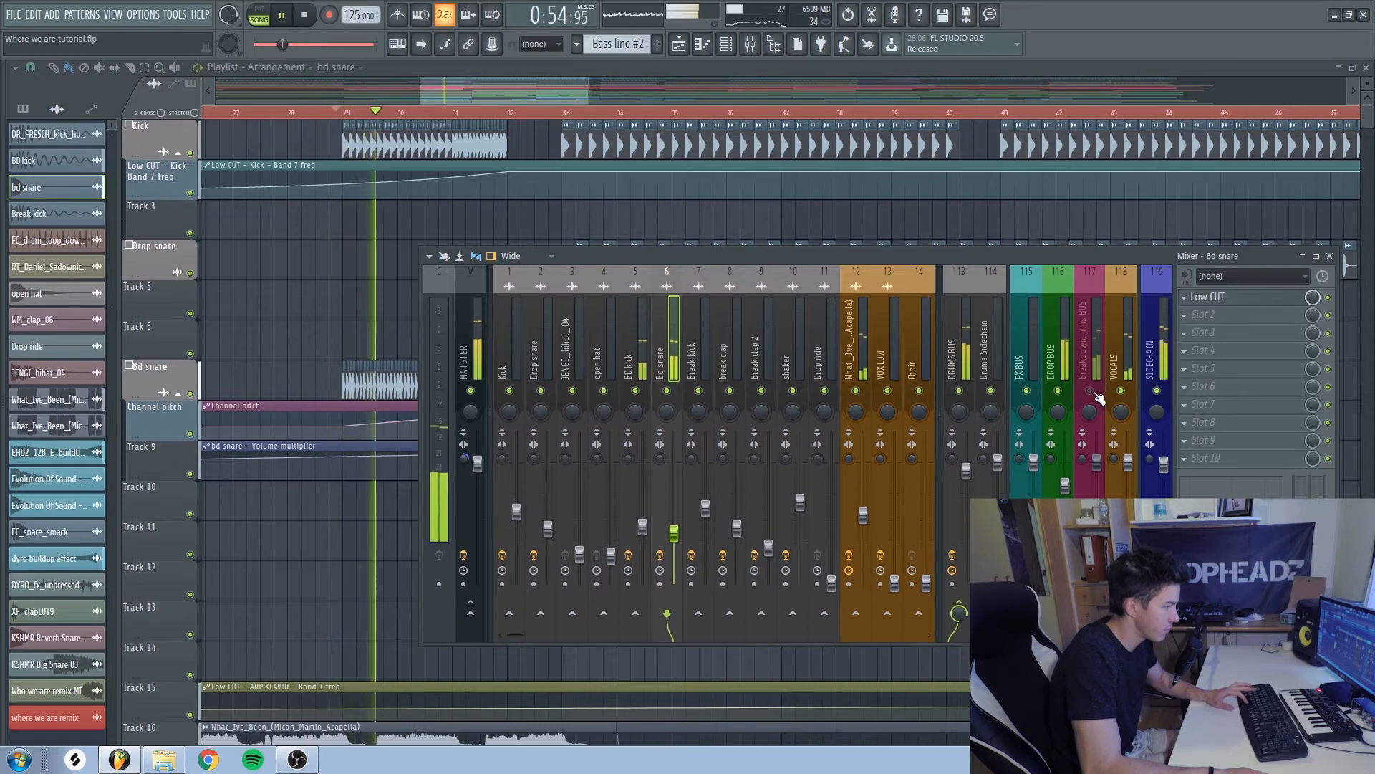
pyautogui.click(1121, 391)
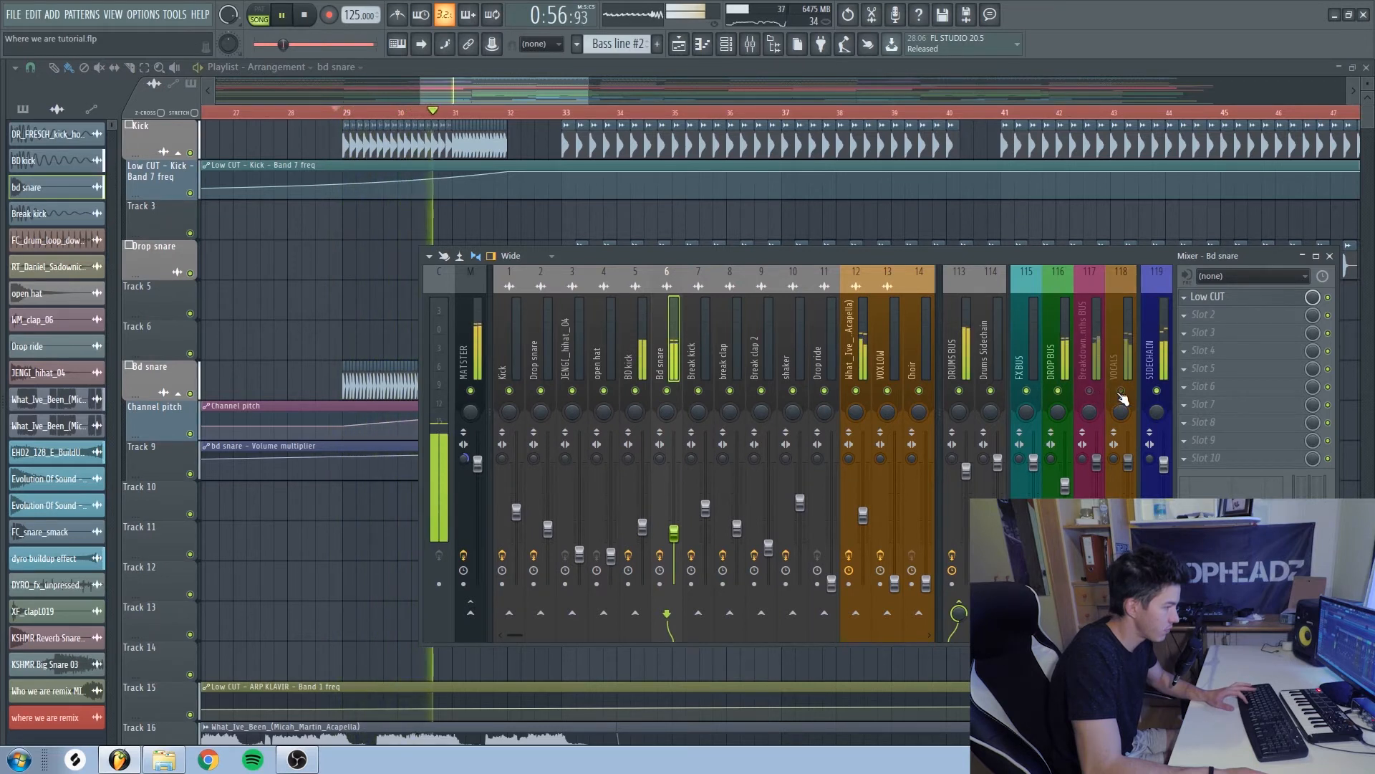
pyautogui.click(1121, 391)
pyautogui.click(1089, 391)
pyautogui.press('space')
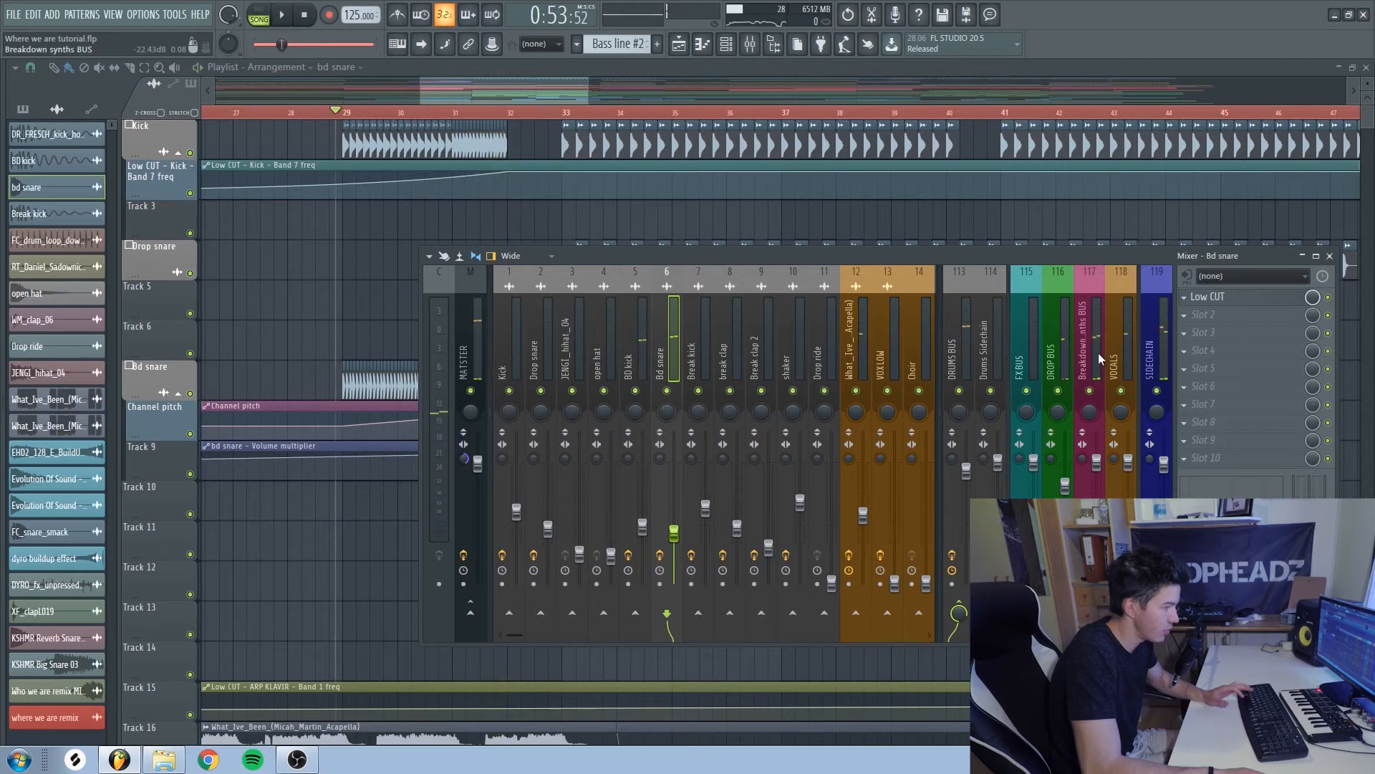
# - Inspect the Breakdown synths BUS and VOCALS mixer tracks, and play the build-up with only VOCALS muted
pyautogui.click(1099, 356)
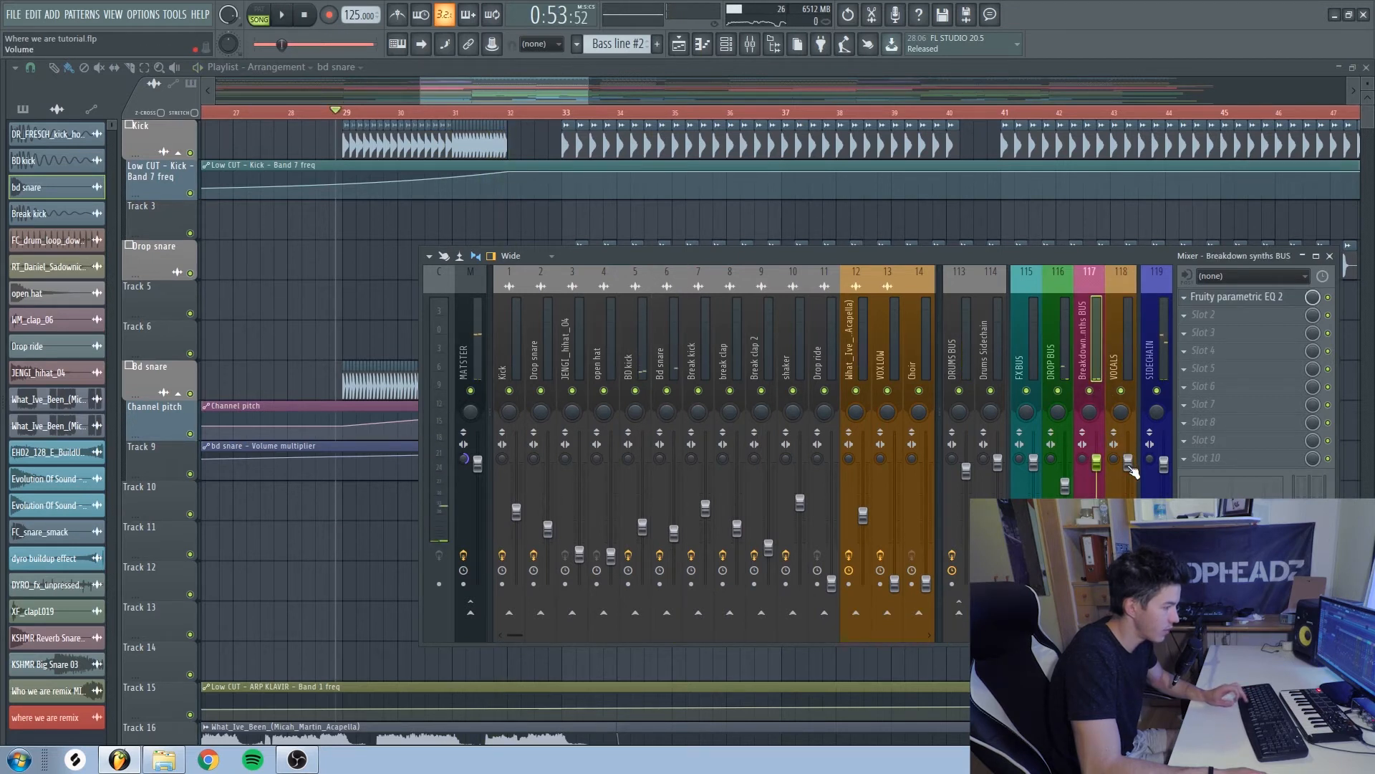
pyautogui.click(1122, 366)
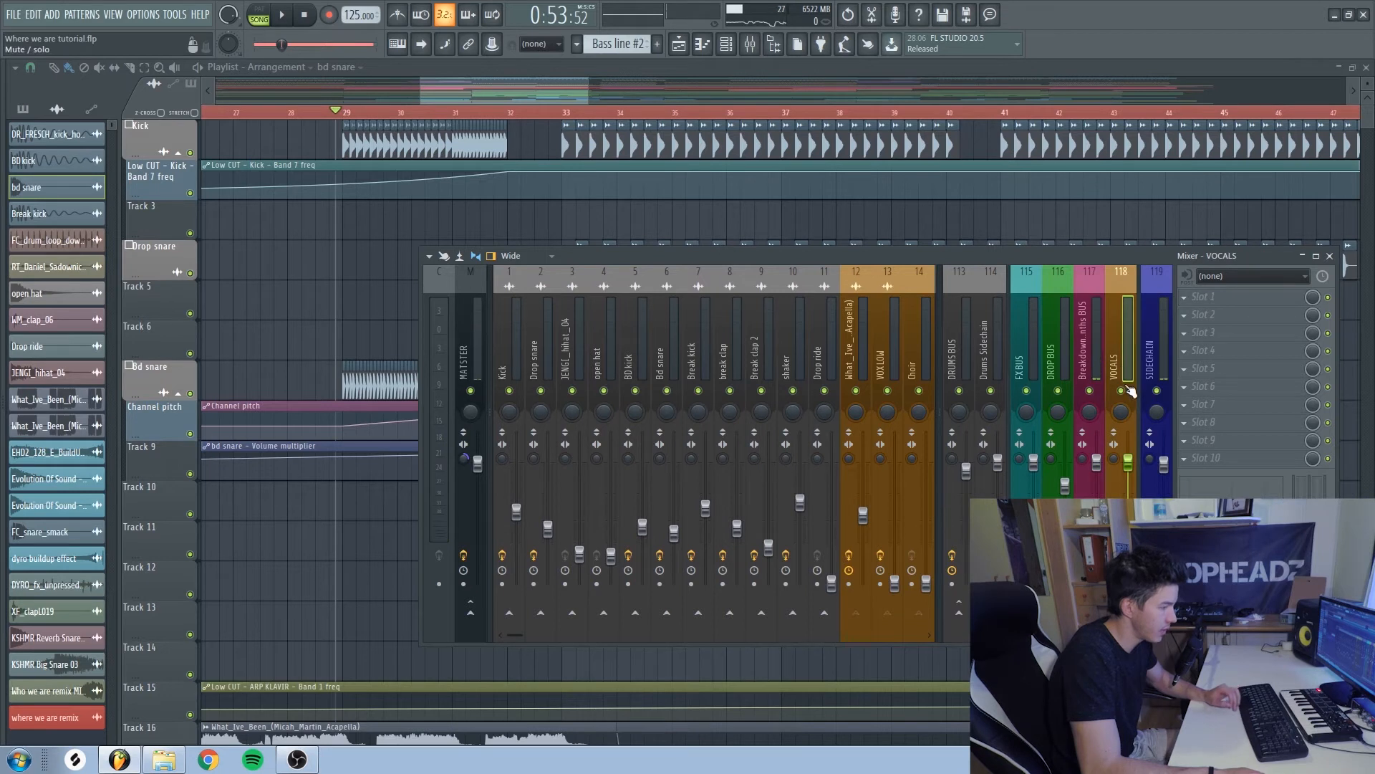
pyautogui.click(1122, 391)
pyautogui.press('space')
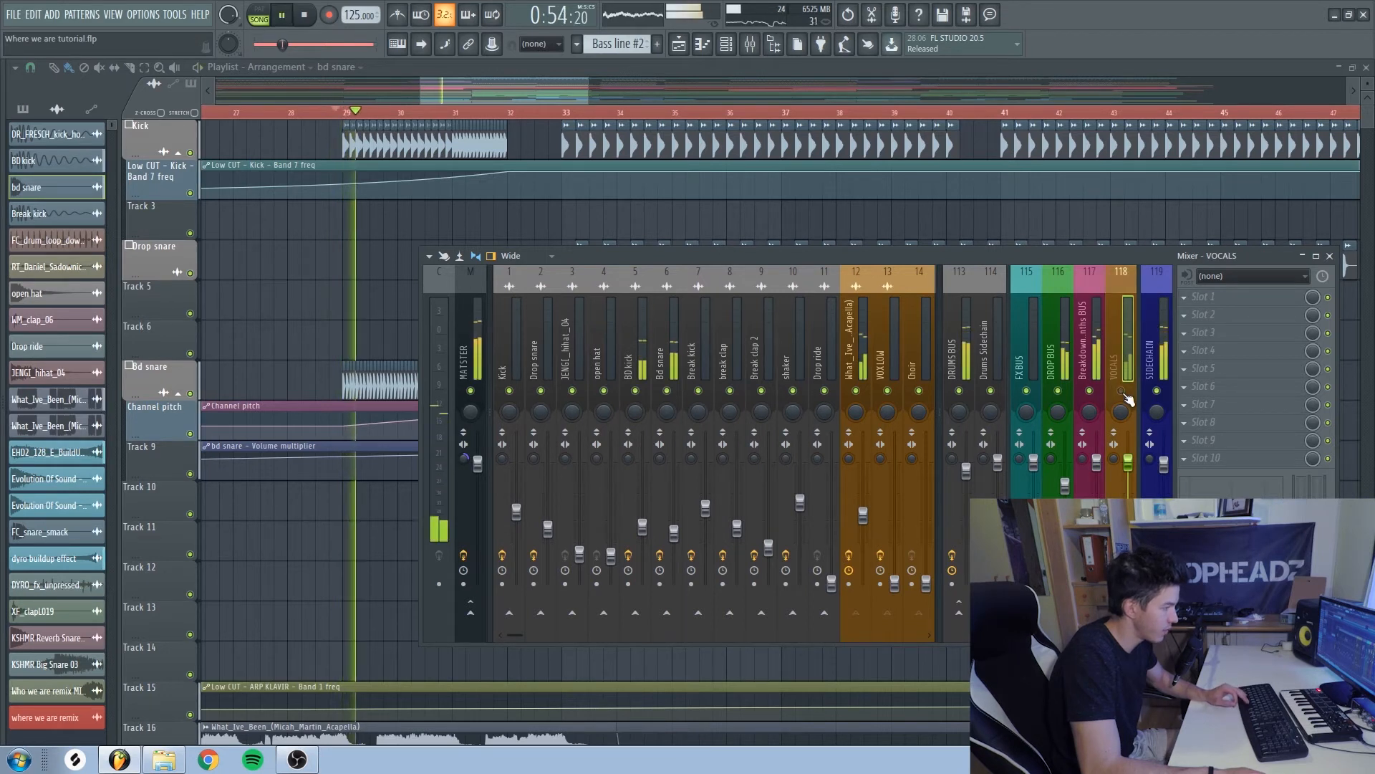
pyautogui.press('space')
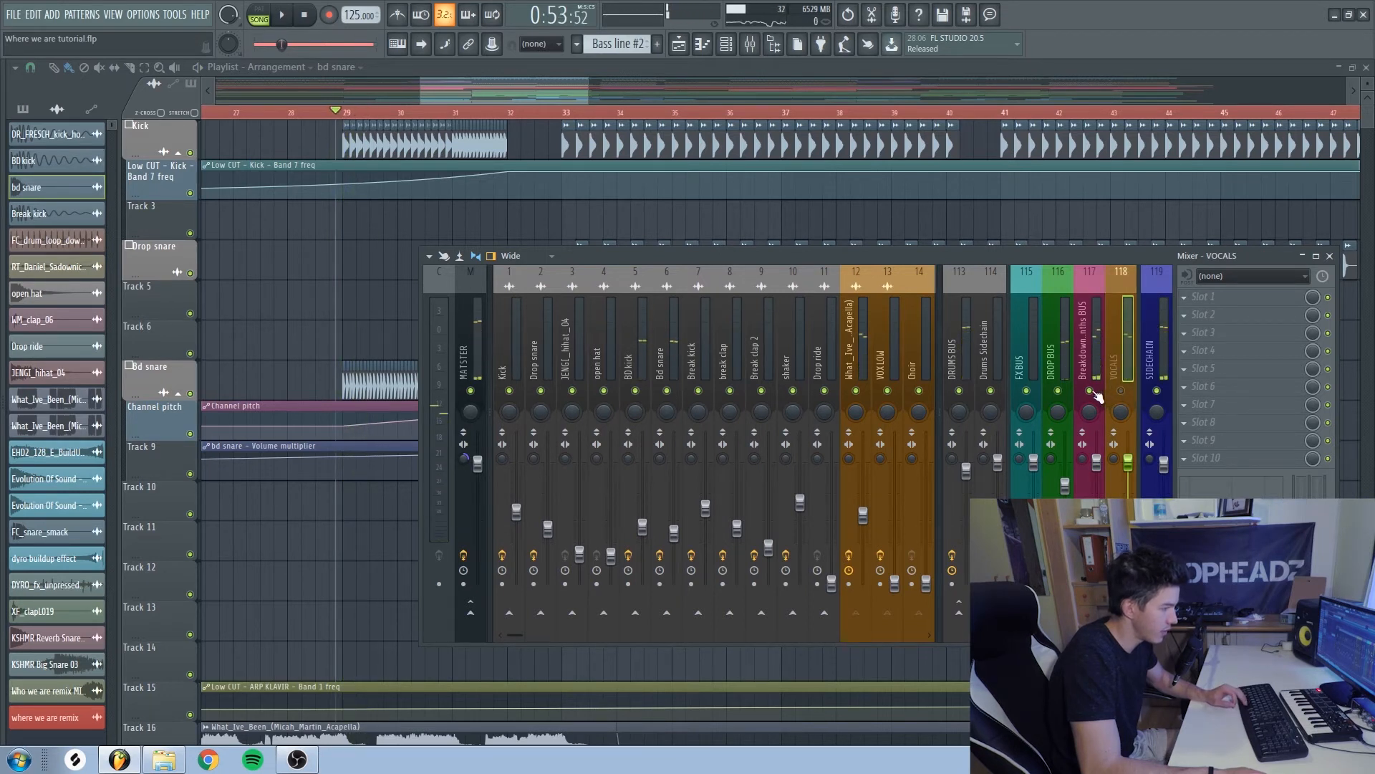
# - During build-up playback, set the Arp fader to about -7.1 dB and slightly lower the VOCALS and Breakdown synths BUS faders
pyautogui.moveTo(523, 630)
pyautogui.mouseDown()
pyautogui.moveTo(562, 633)
pyautogui.moveTo(544, 631)
pyautogui.mouseUp()
pyautogui.click(719, 357)
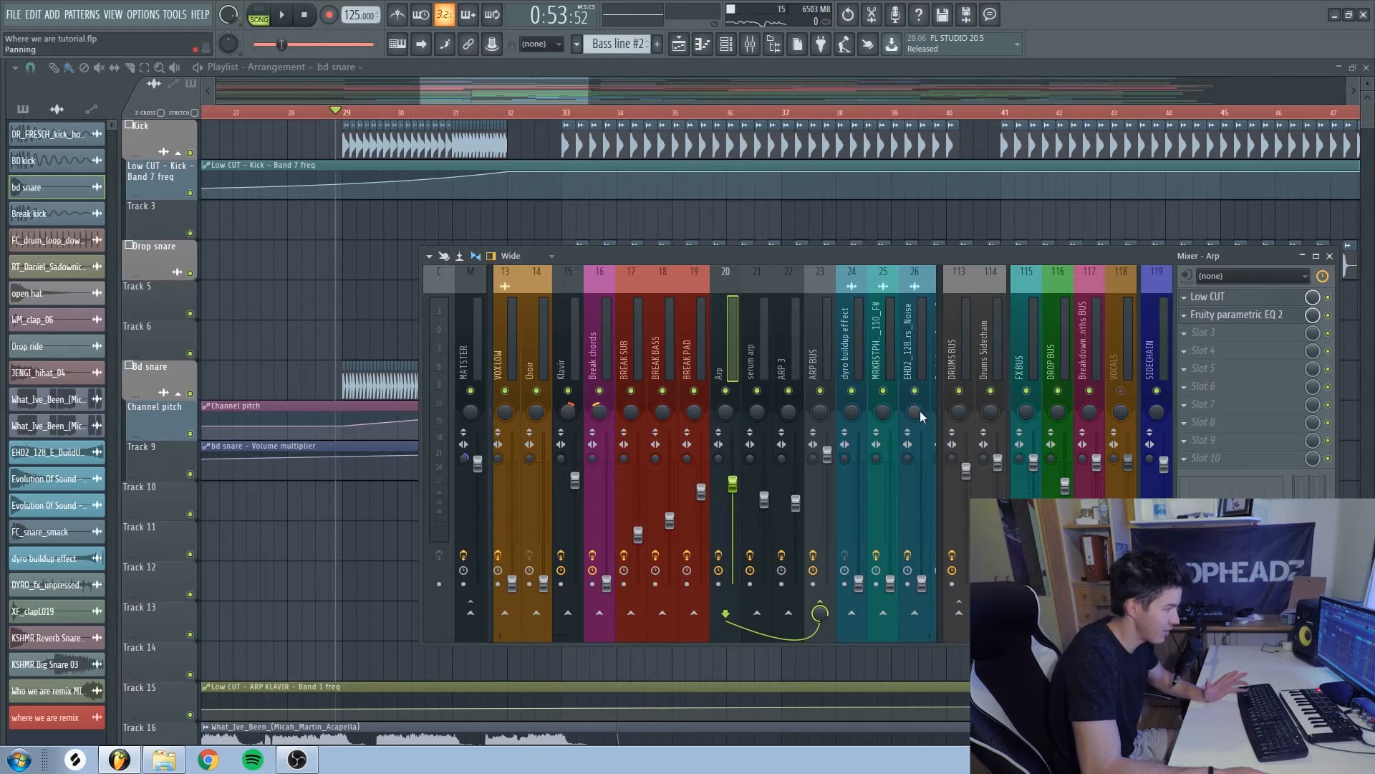
pyautogui.press('space')
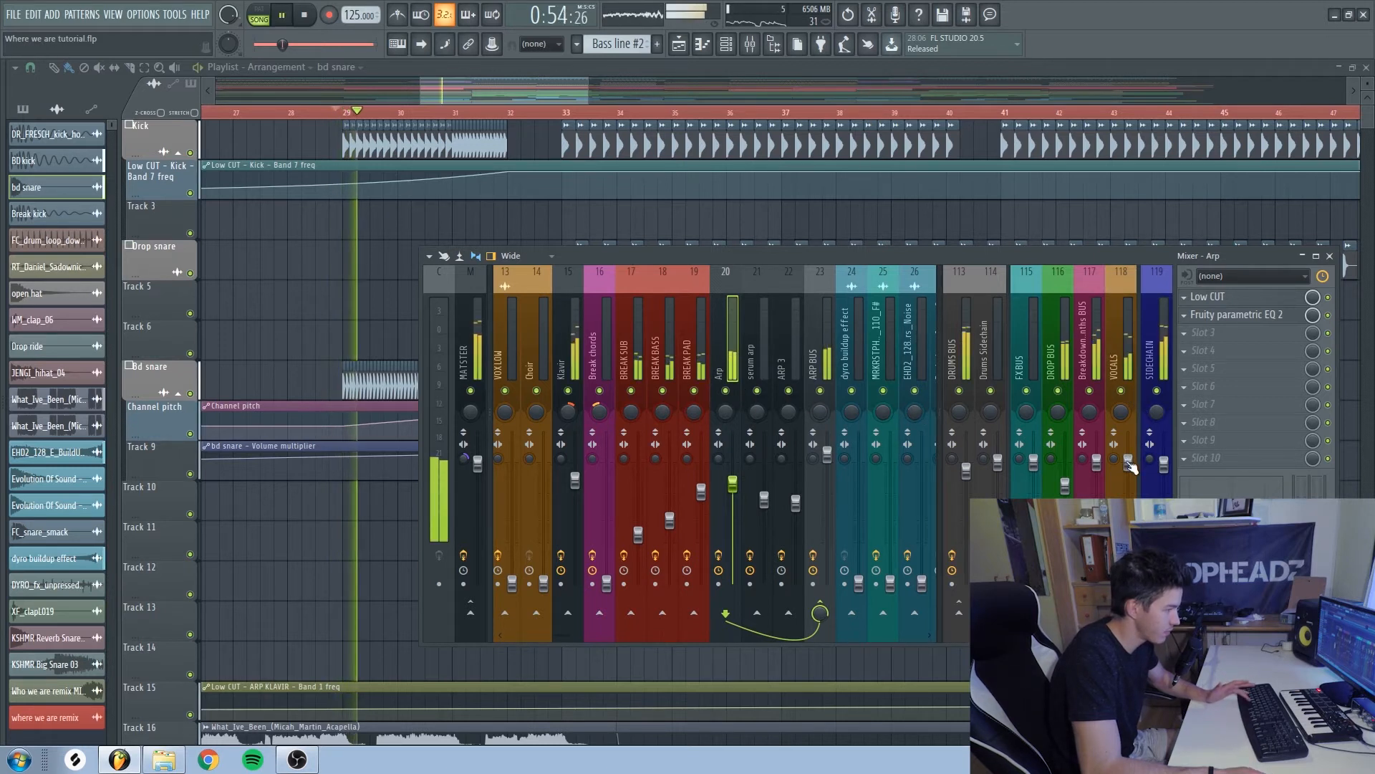
pyautogui.moveTo(737, 490); pyautogui.dragTo(738, 502)
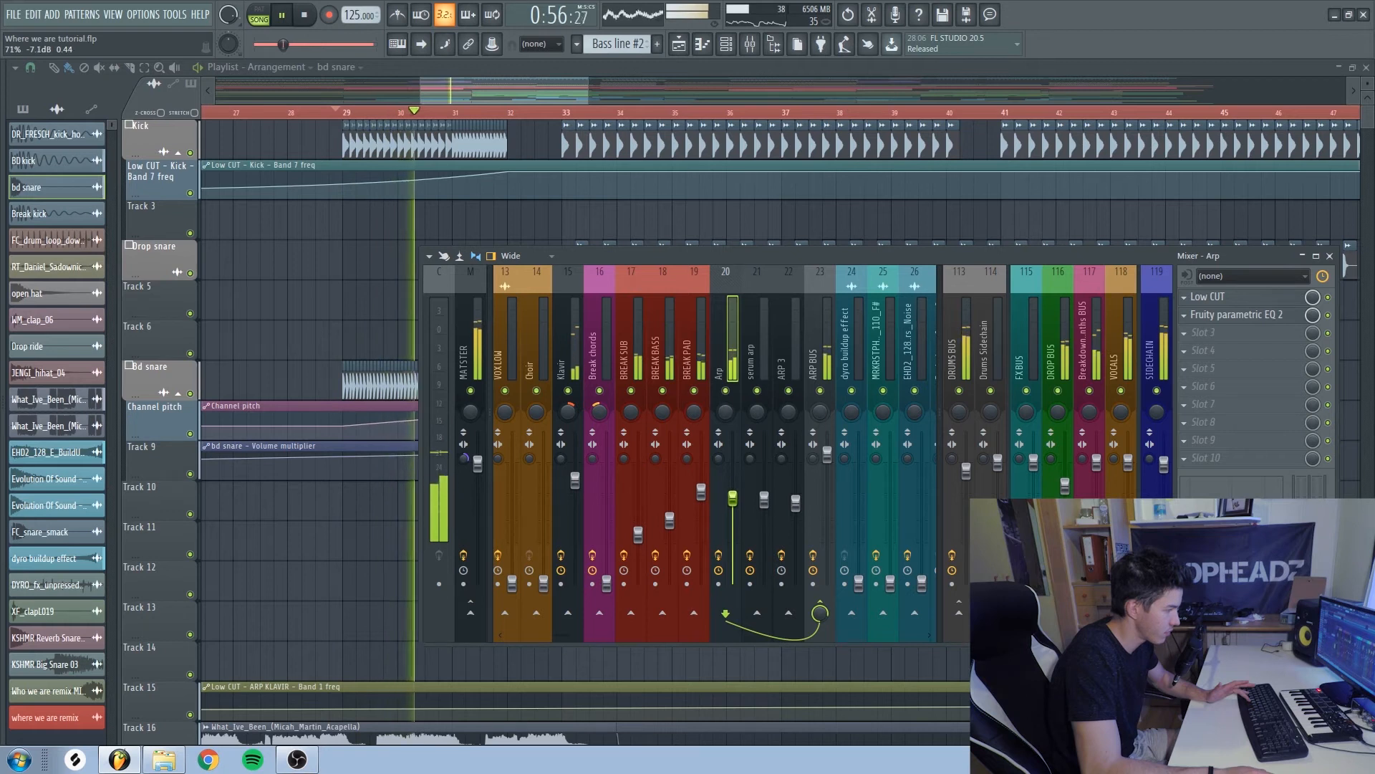
pyautogui.moveTo(1132, 463); pyautogui.dragTo(1098, 469)
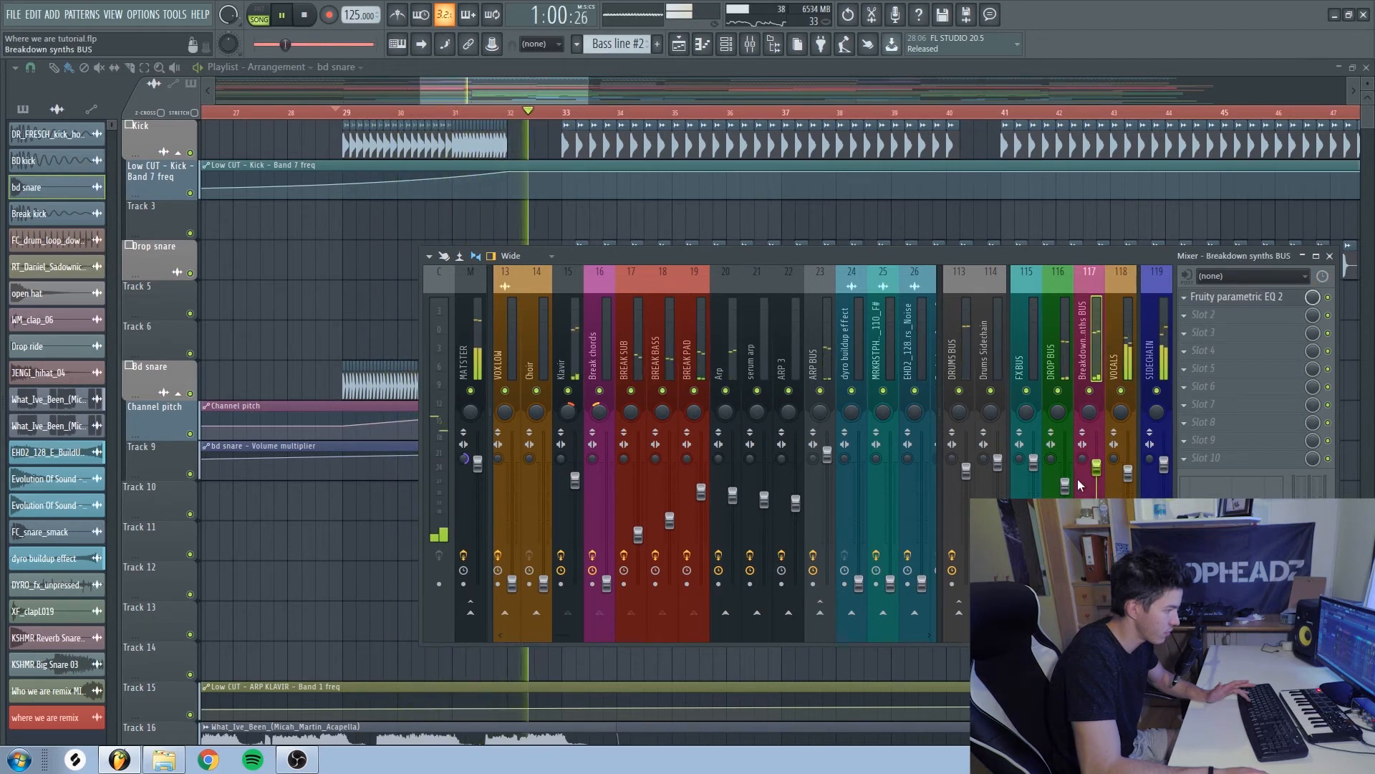
pyautogui.press('space')
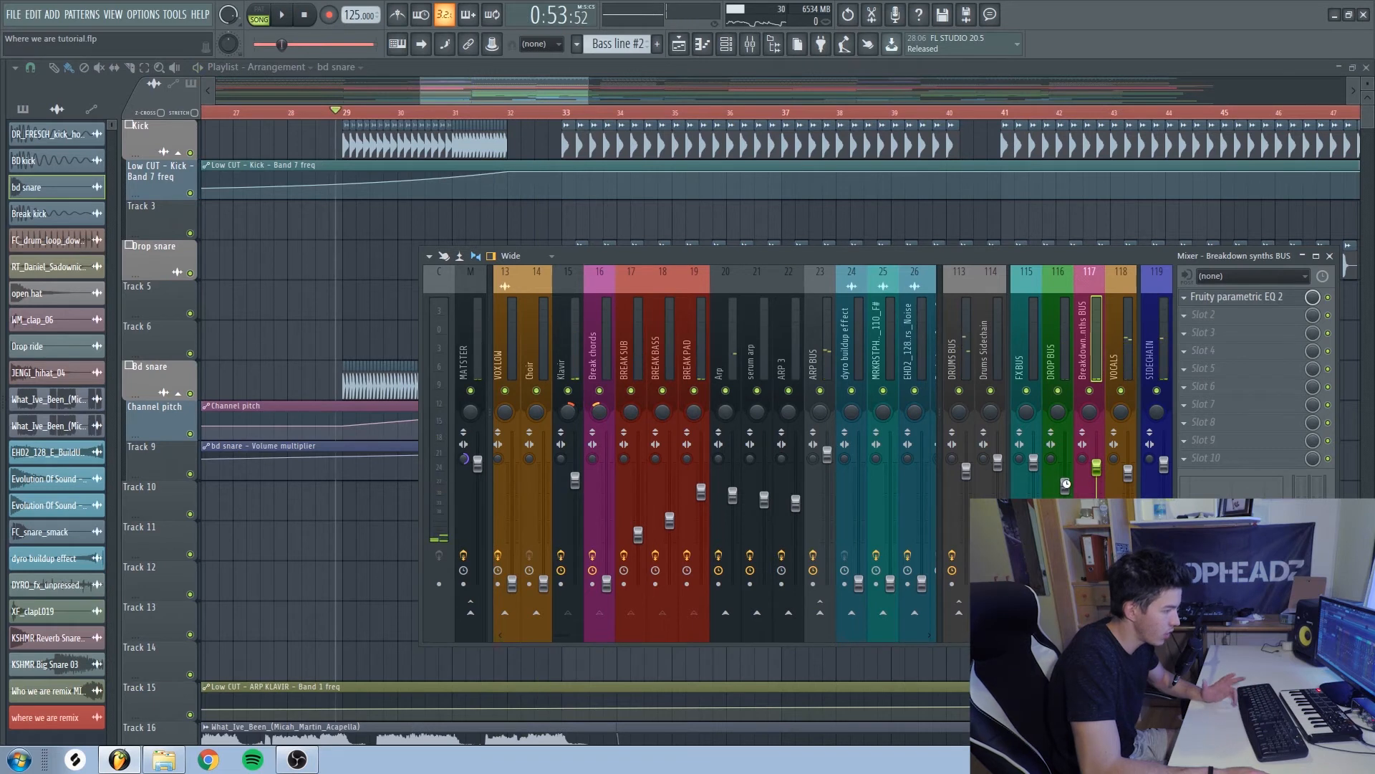
# - Set the DROP BUS fader to about -3.1 dB and play the build-up into the drop
pyautogui.moveTo(1066, 484); pyautogui.dragTo(1066, 480)
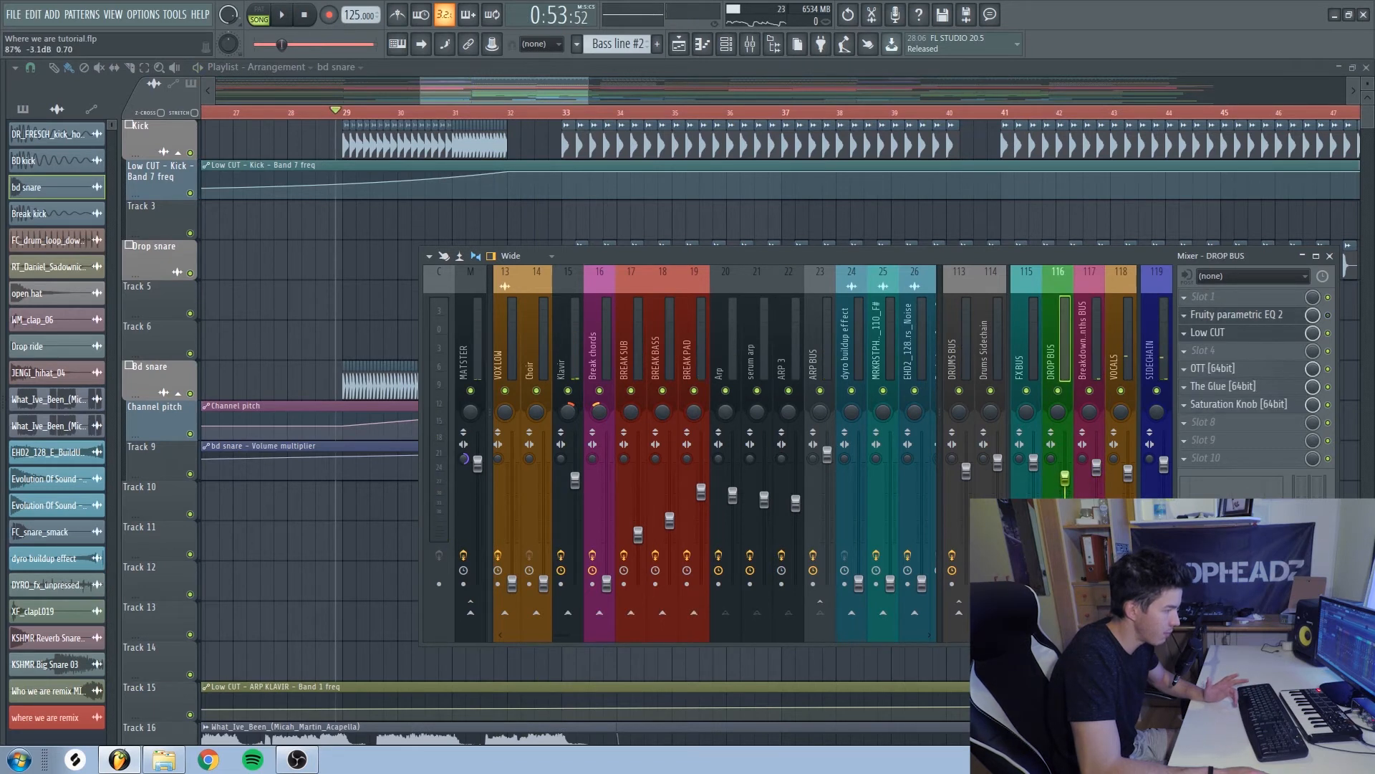
pyautogui.press('space')
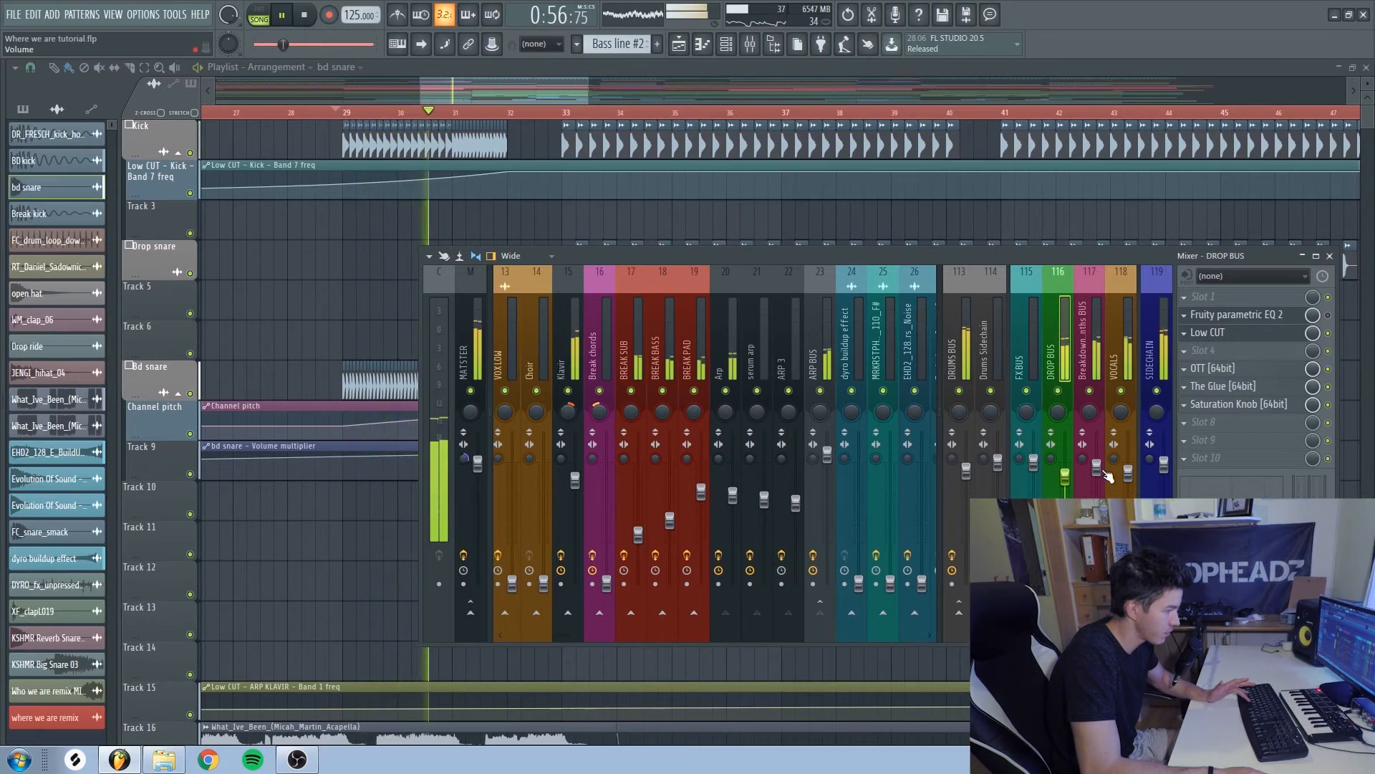
pyautogui.click(1118, 336)
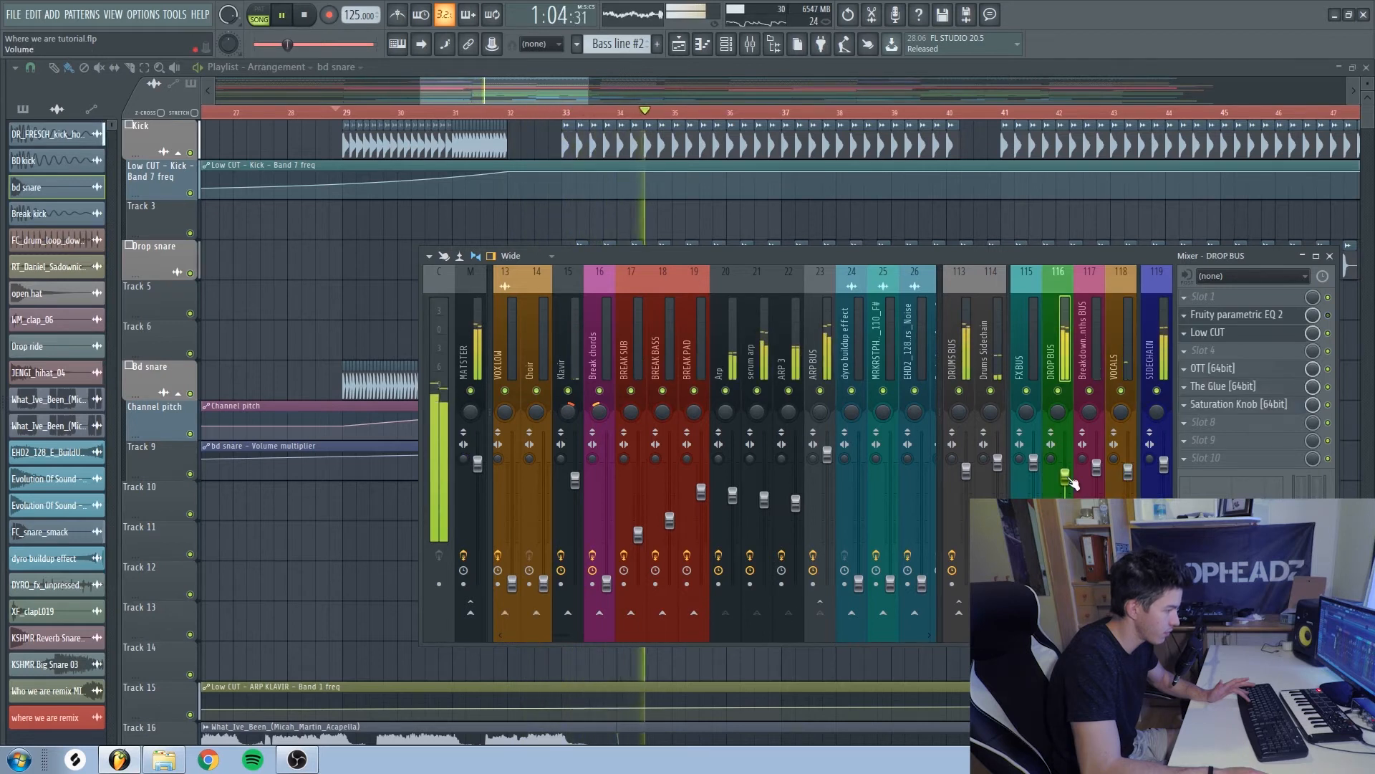
pyautogui.press('space')
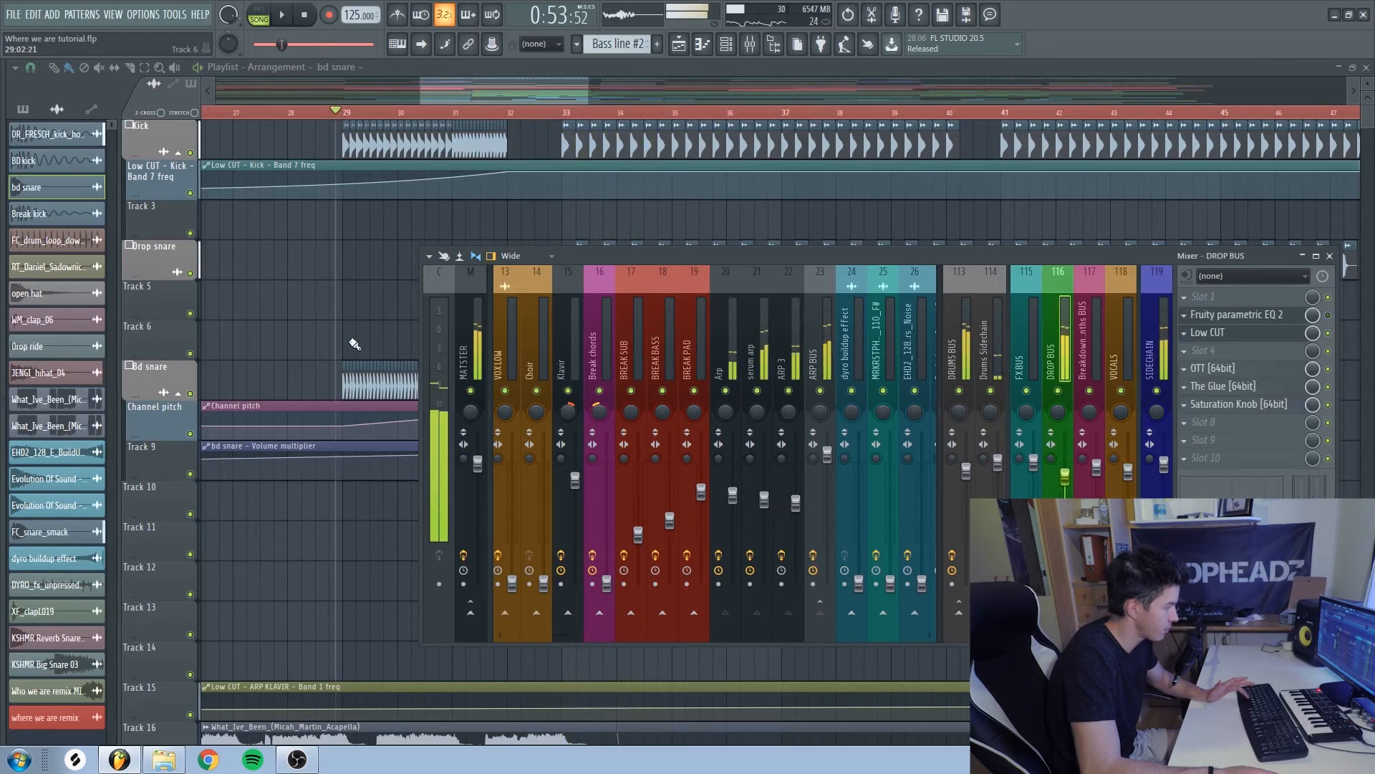
# - Play the end of the build-up from about bar 31 into the drop with the arrangement in full view
pyautogui.press('F9')
pyautogui.scroll(-3, 332, 337)
pyautogui.scroll(3, 334, 339)
pyautogui.click(448, 112)
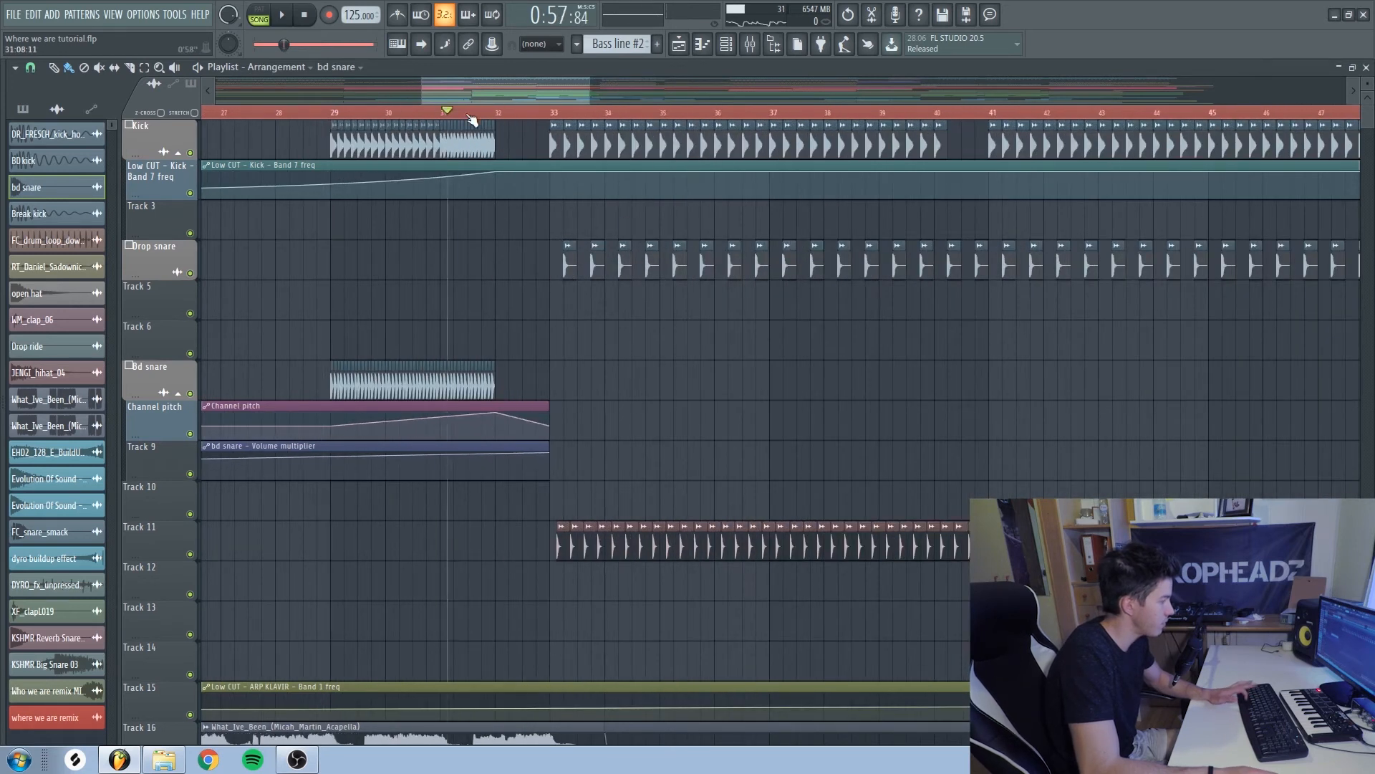
pyautogui.press('space')
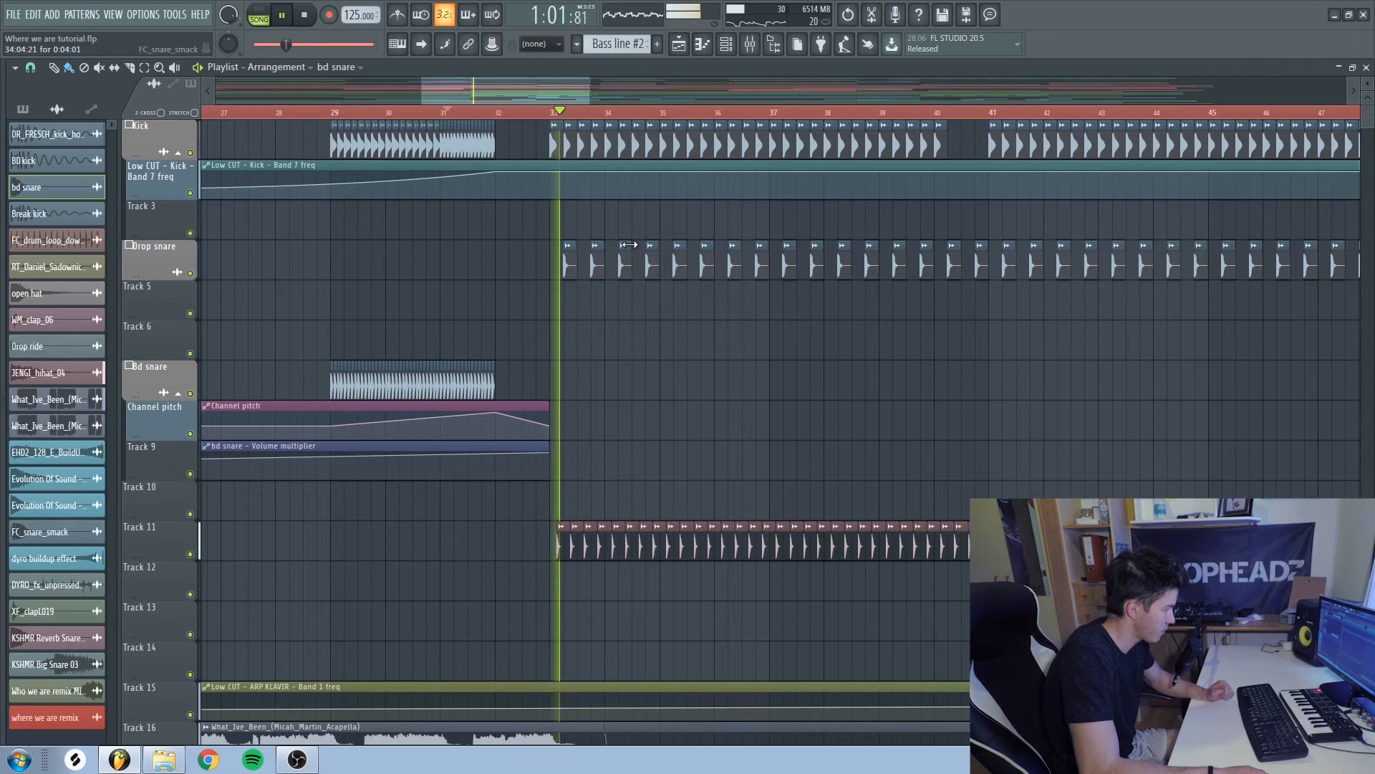
pyautogui.press('space')
# - Open the kick clip's mixer track and set the Kick fader to about -8.7 dB and the Drop snare fader to about -13.3 dB
pyautogui.doubleClick(470, 145)
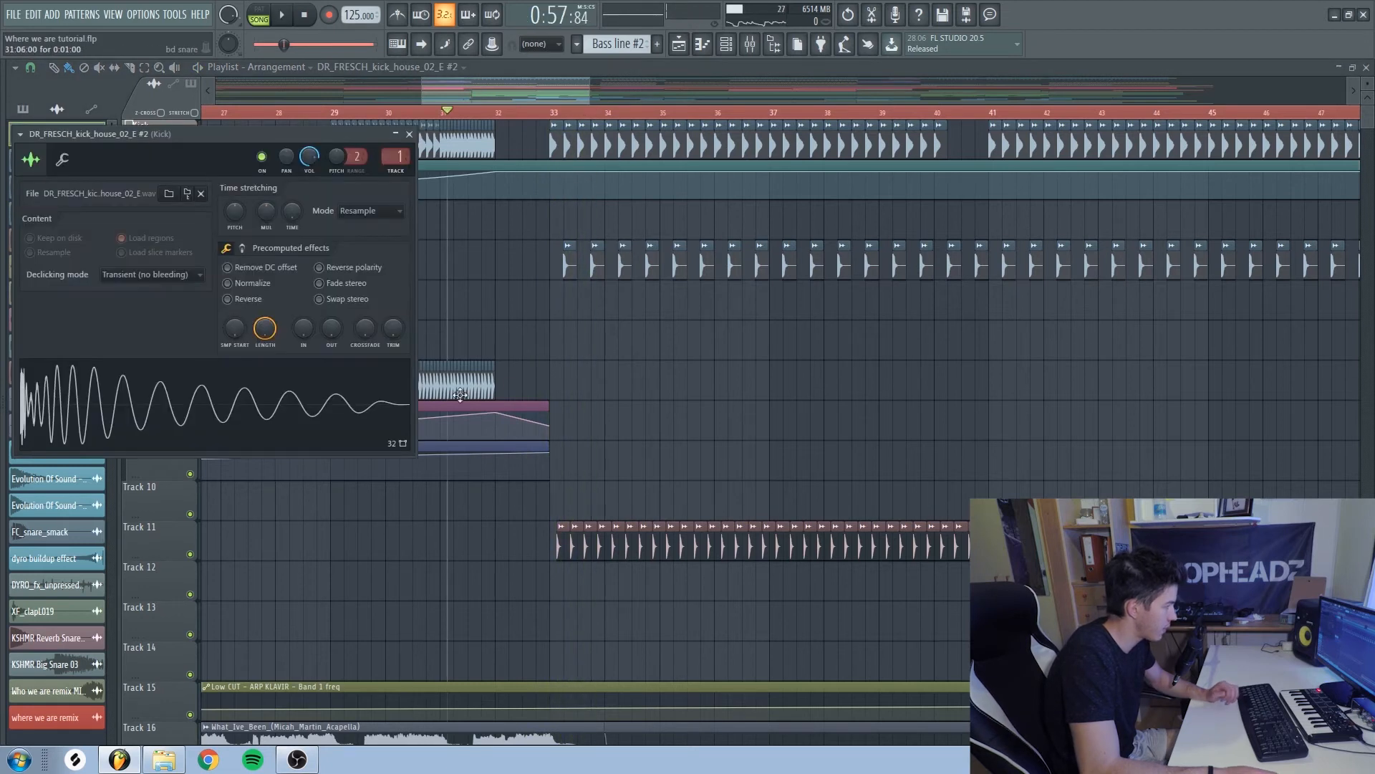
pyautogui.click(393, 157)
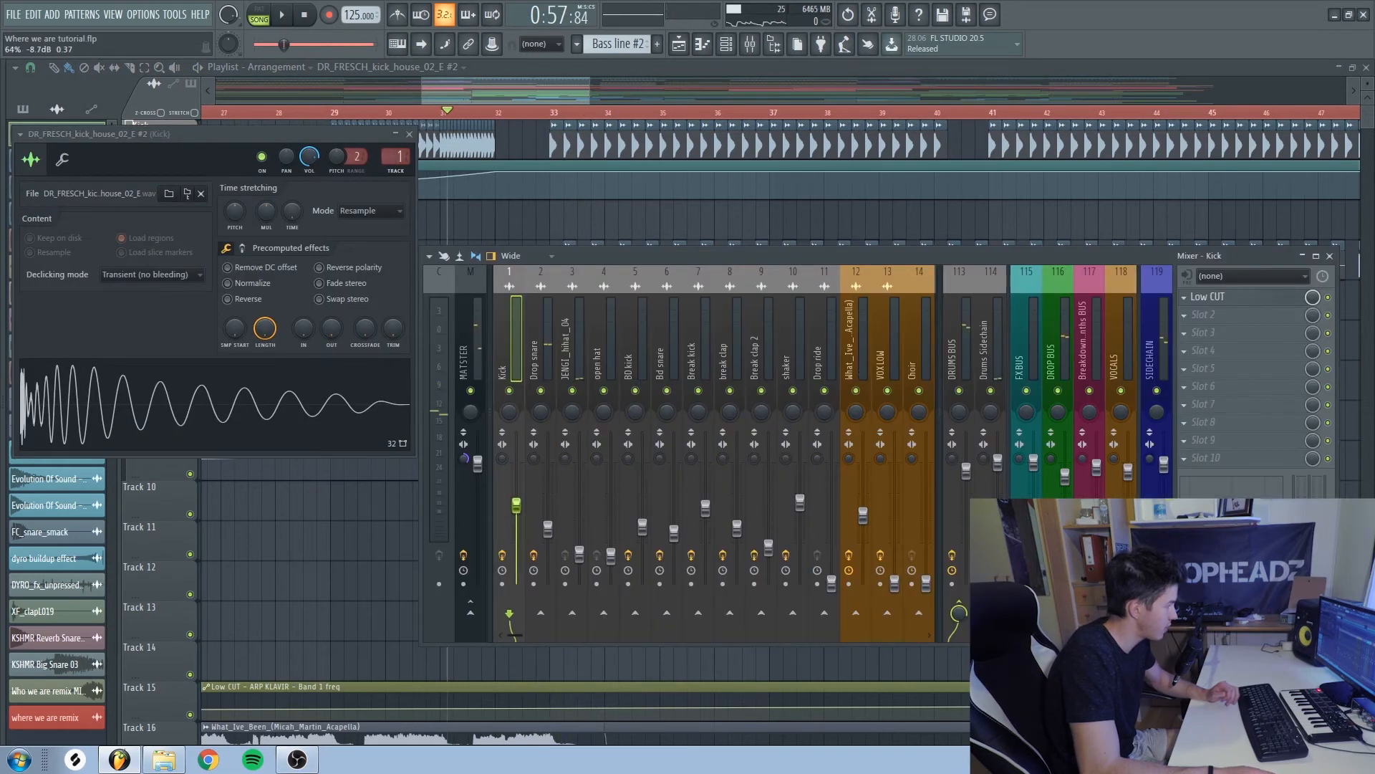
pyautogui.press('space')
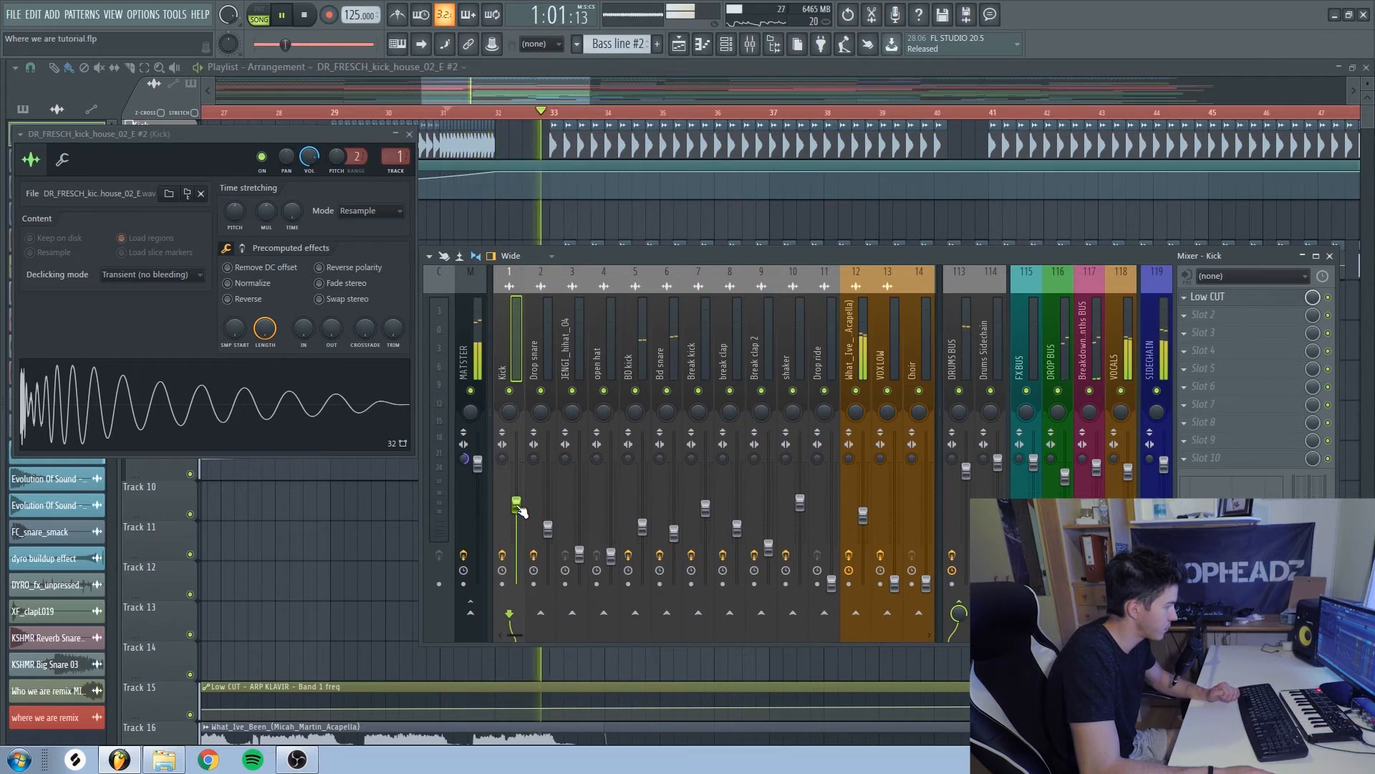
pyautogui.click(548, 525)
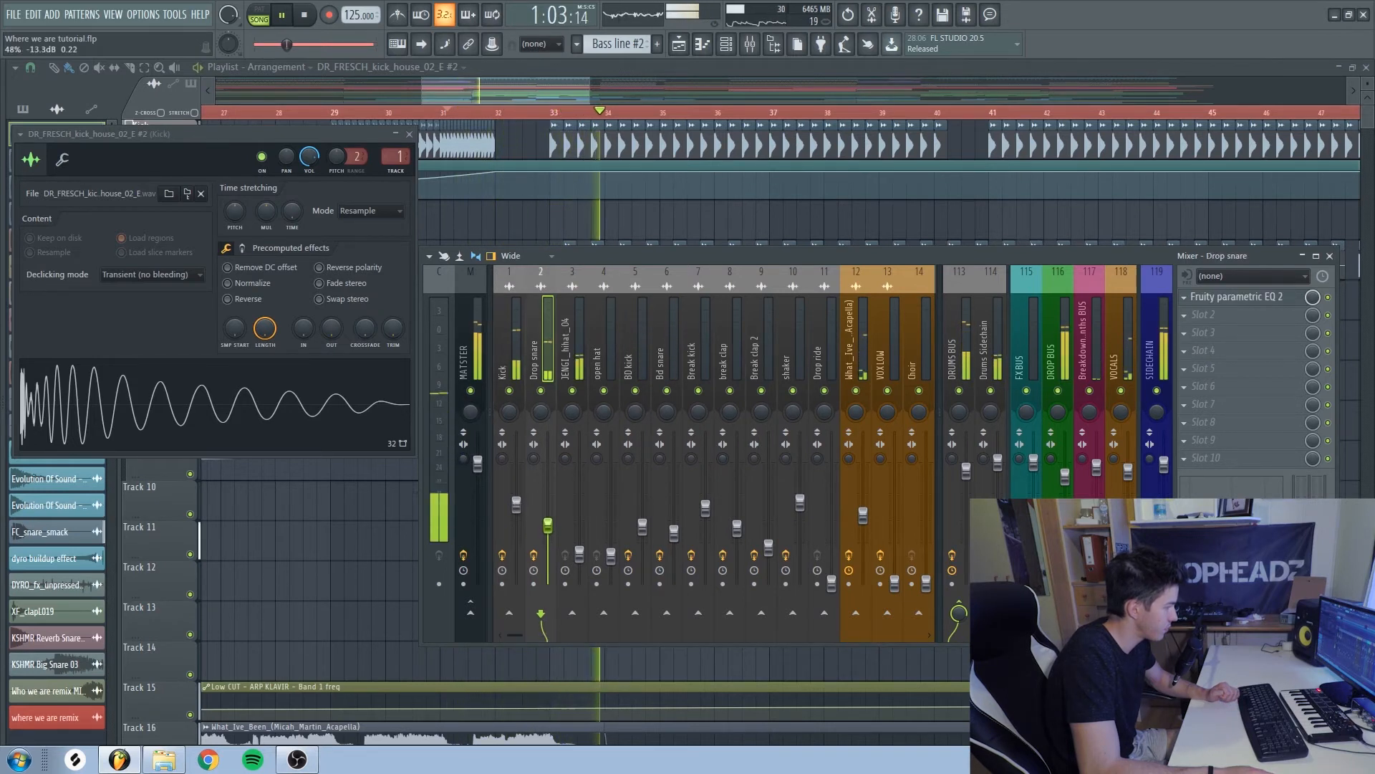
pyautogui.click(516, 504)
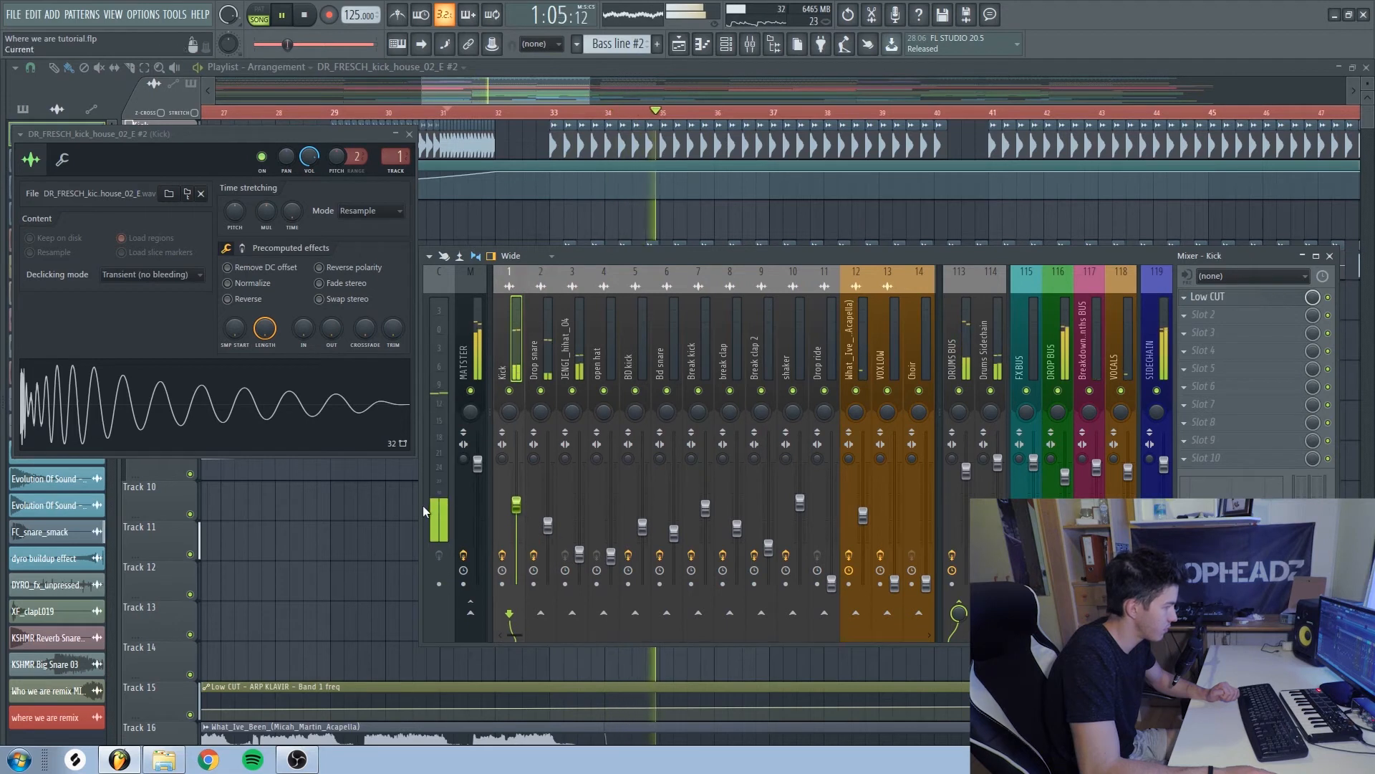
pyautogui.press('space')
# - Play the second break from bar 49 while examining which drum, bass and arp tracks contain clips there
pyautogui.scroll(-5, 326, 534)
pyautogui.scroll(-2, 326, 533)
pyautogui.press('F12')
pyautogui.scroll(10, 705, 471)
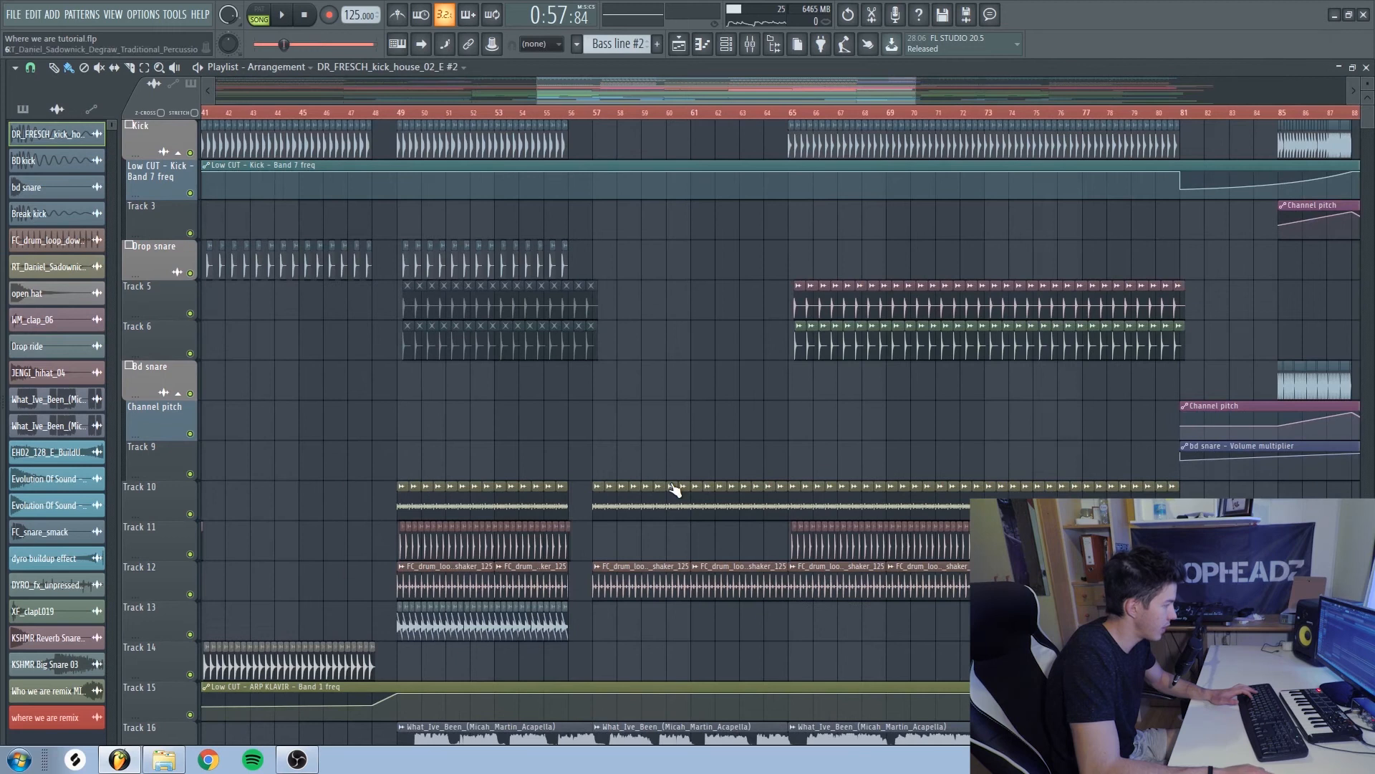
pyautogui.press('space')
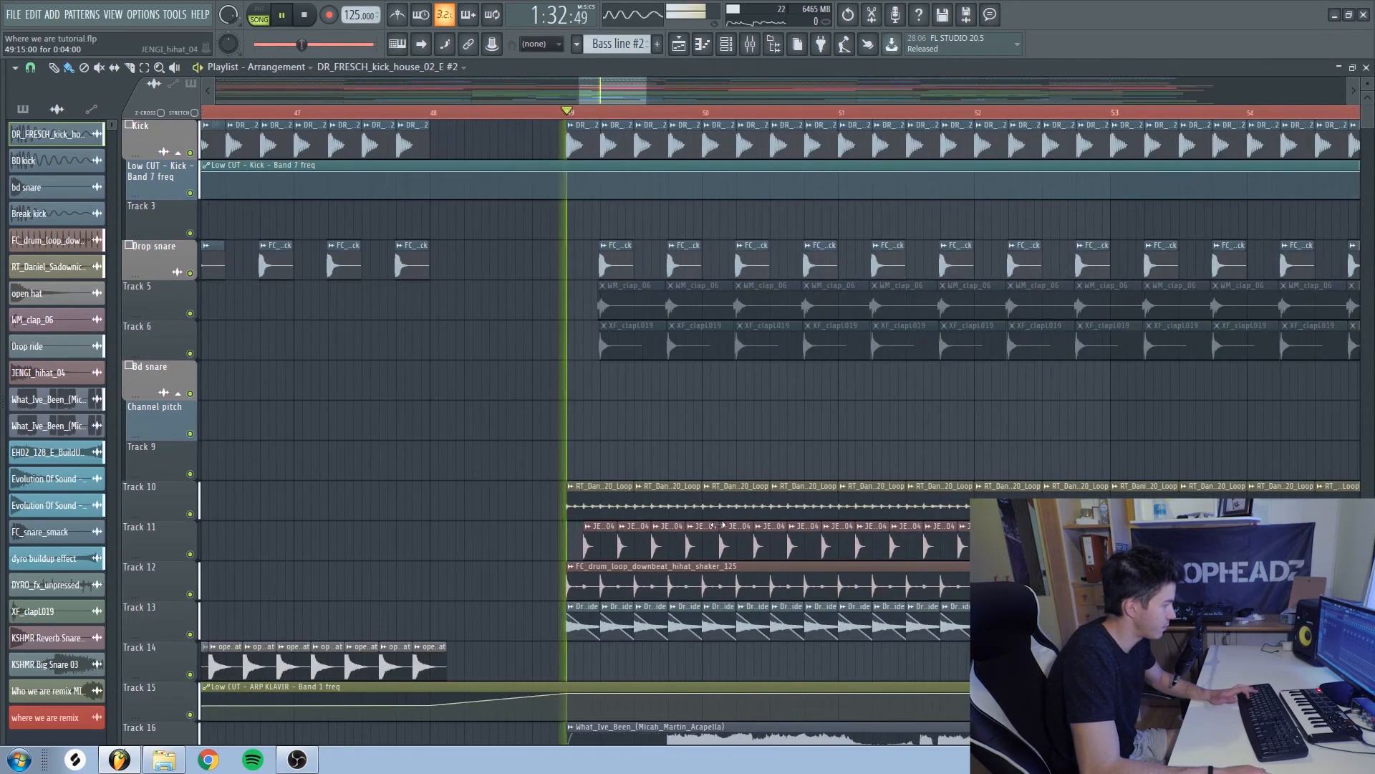
pyautogui.scroll(-5, 722, 566)
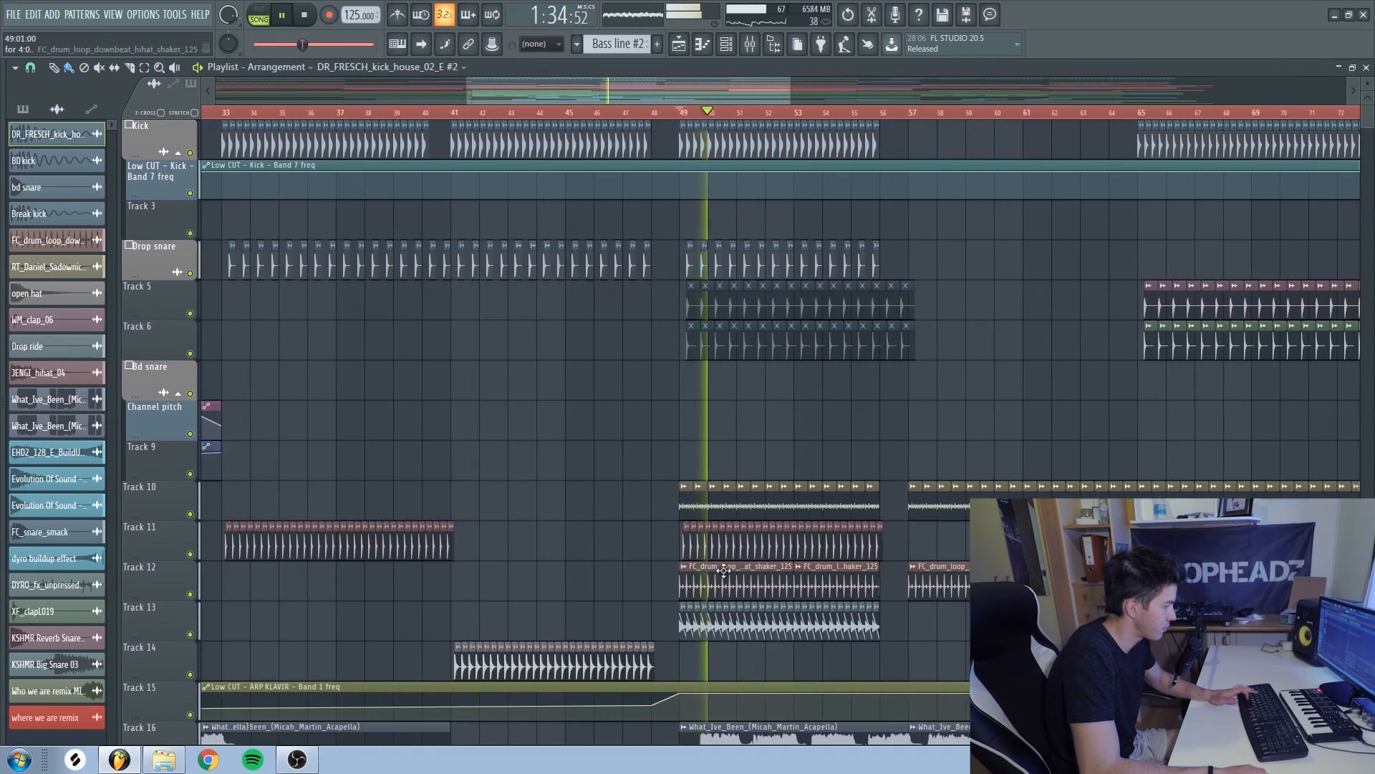
pyautogui.scroll(-6, 726, 564)
pyautogui.scroll(1, 727, 564)
pyautogui.scroll(1, 726, 564)
pyautogui.press('space')
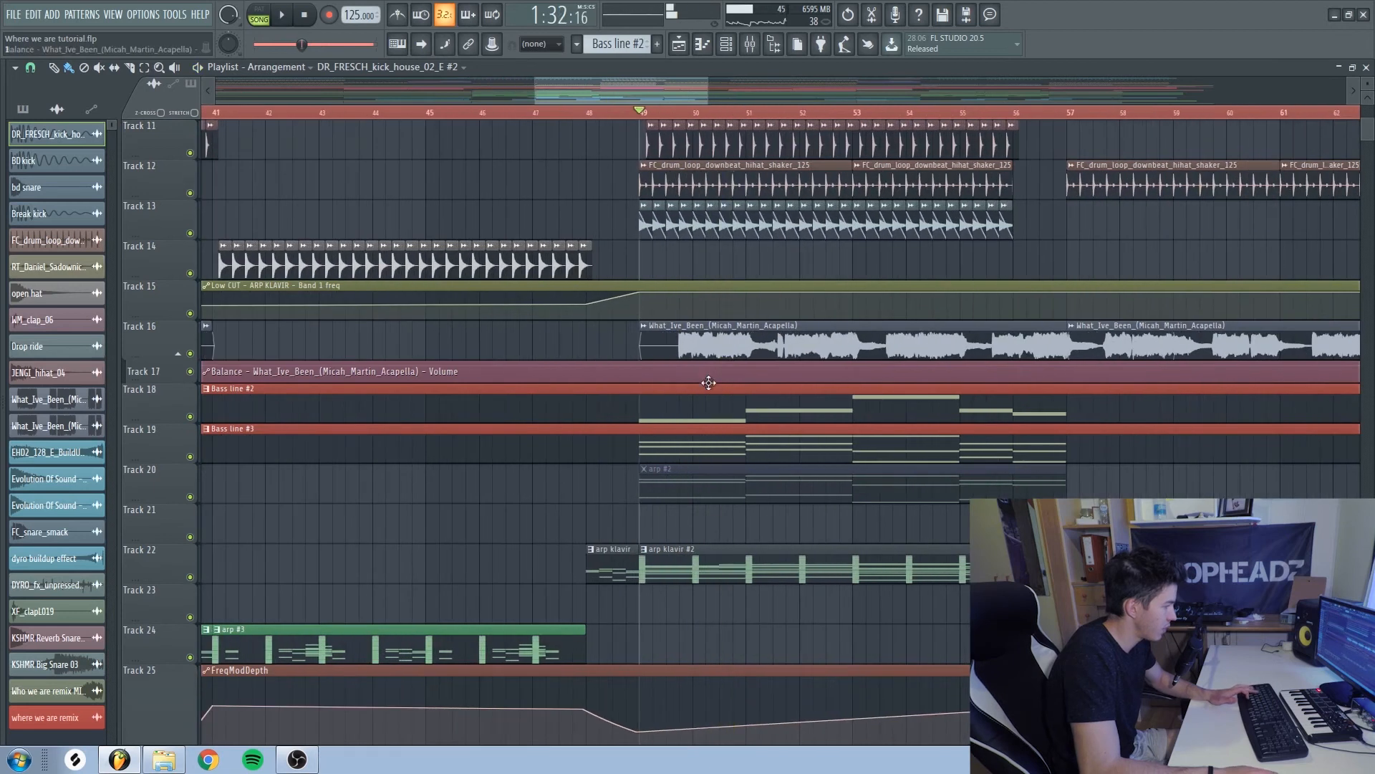
# - Set the fader of the Drop choir mixer track to about -1.5 dB while playing the arp klavir #2 part at bar 49
pyautogui.click(752, 45)
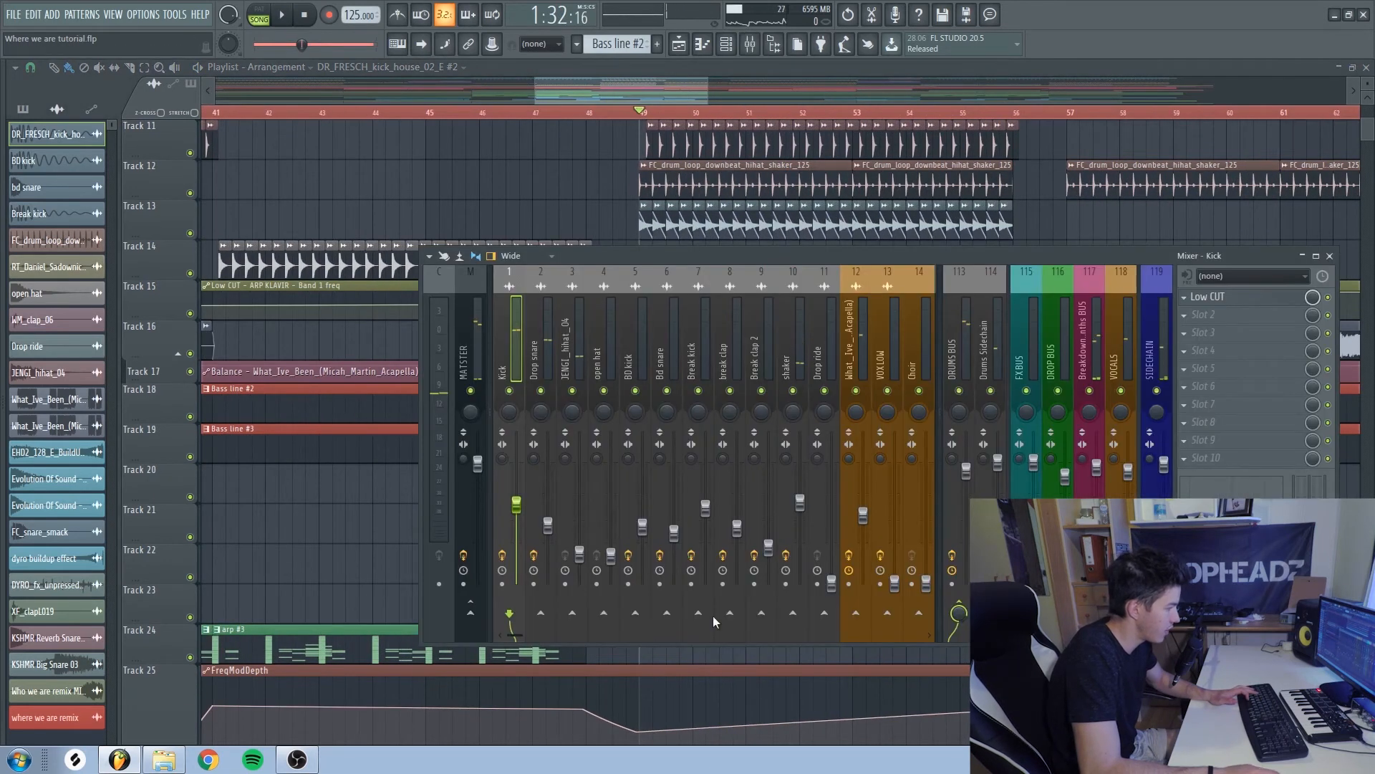
pyautogui.moveTo(523, 636); pyautogui.dragTo(556, 633)
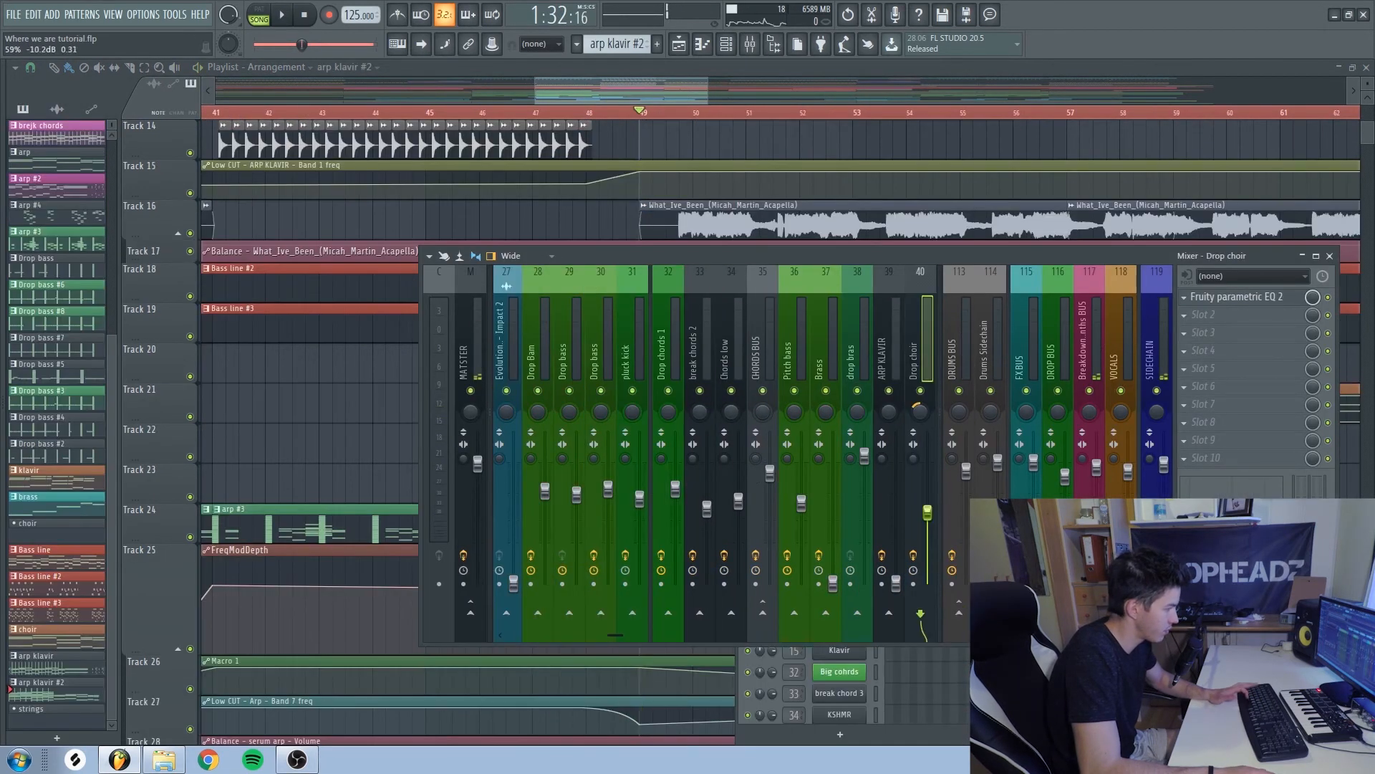
pyautogui.press('space')
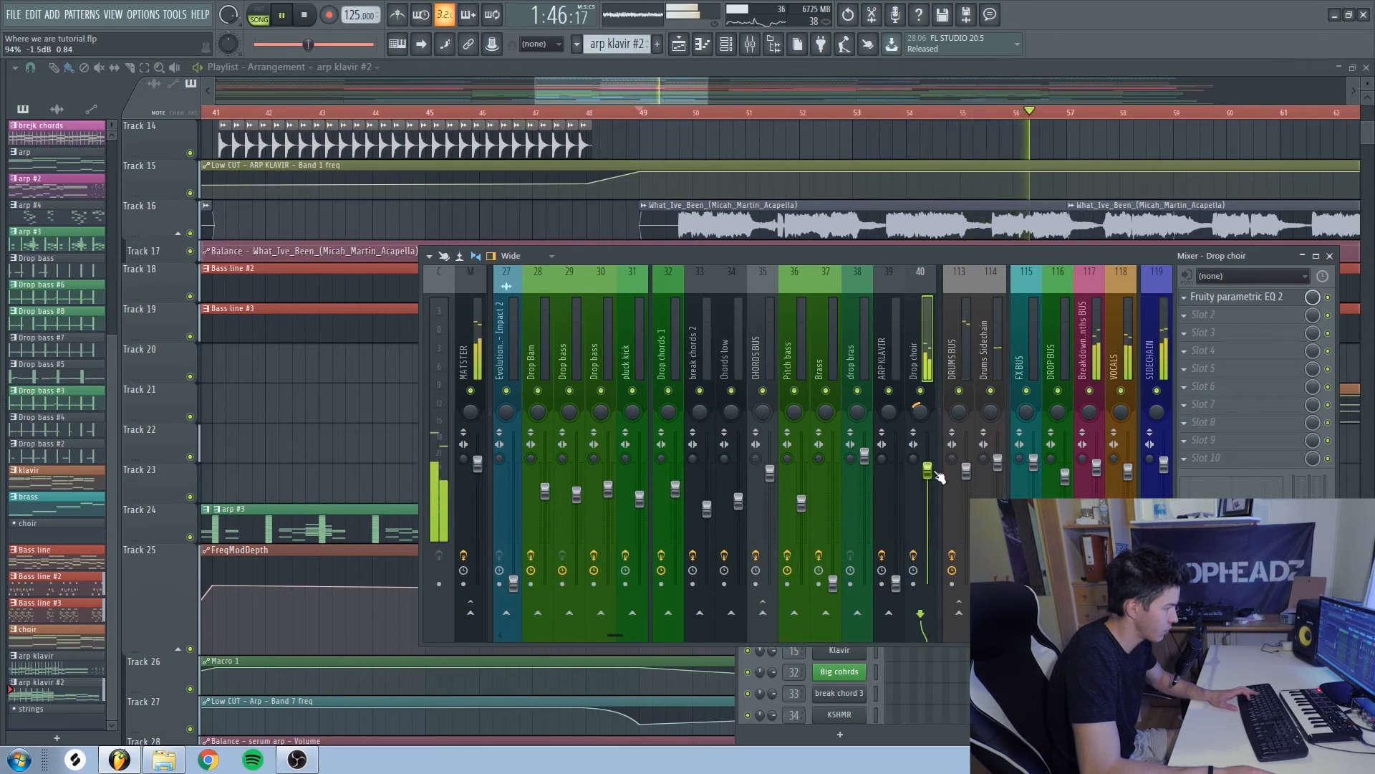
pyautogui.press('space')
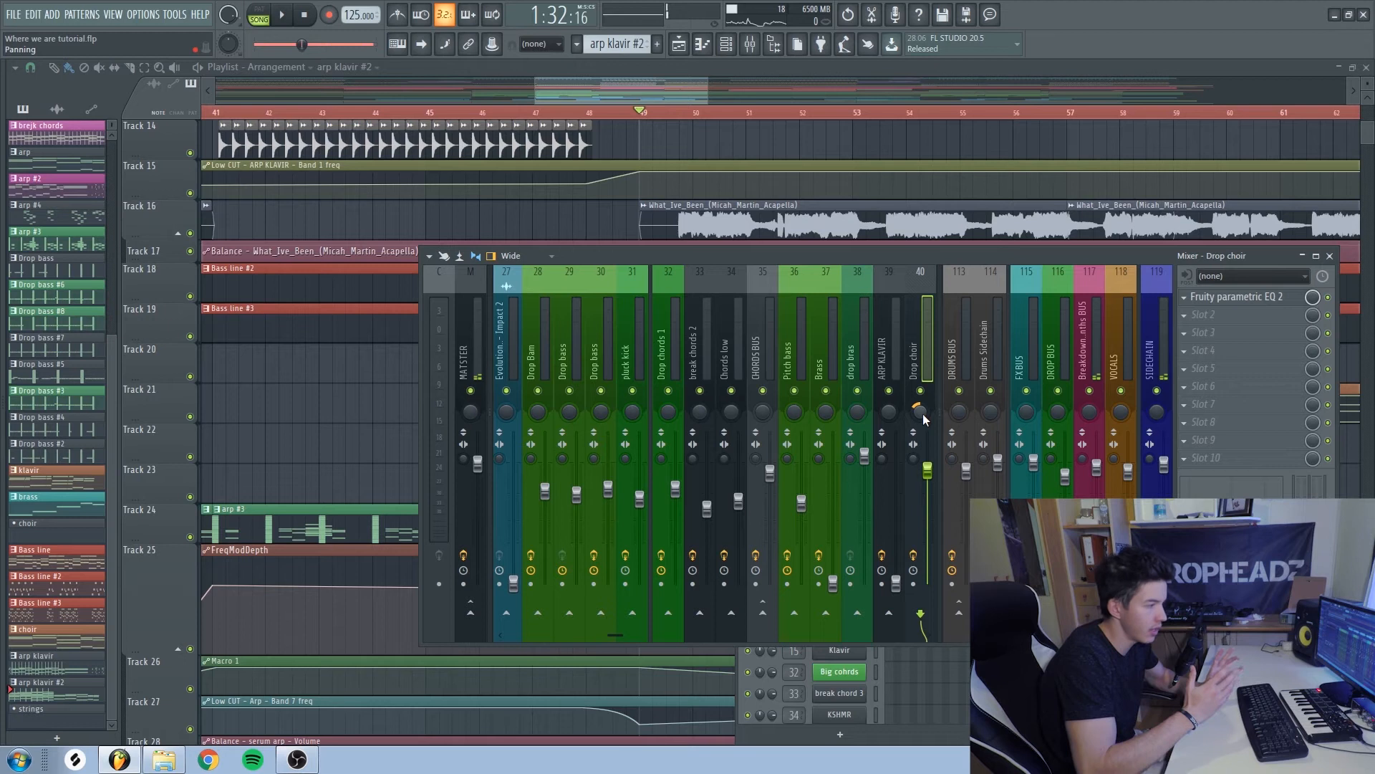
# - Inspect the Klavir mixer track and its panning
pyautogui.moveTo(613, 631); pyautogui.dragTo(549, 633)
pyautogui.click(664, 419)
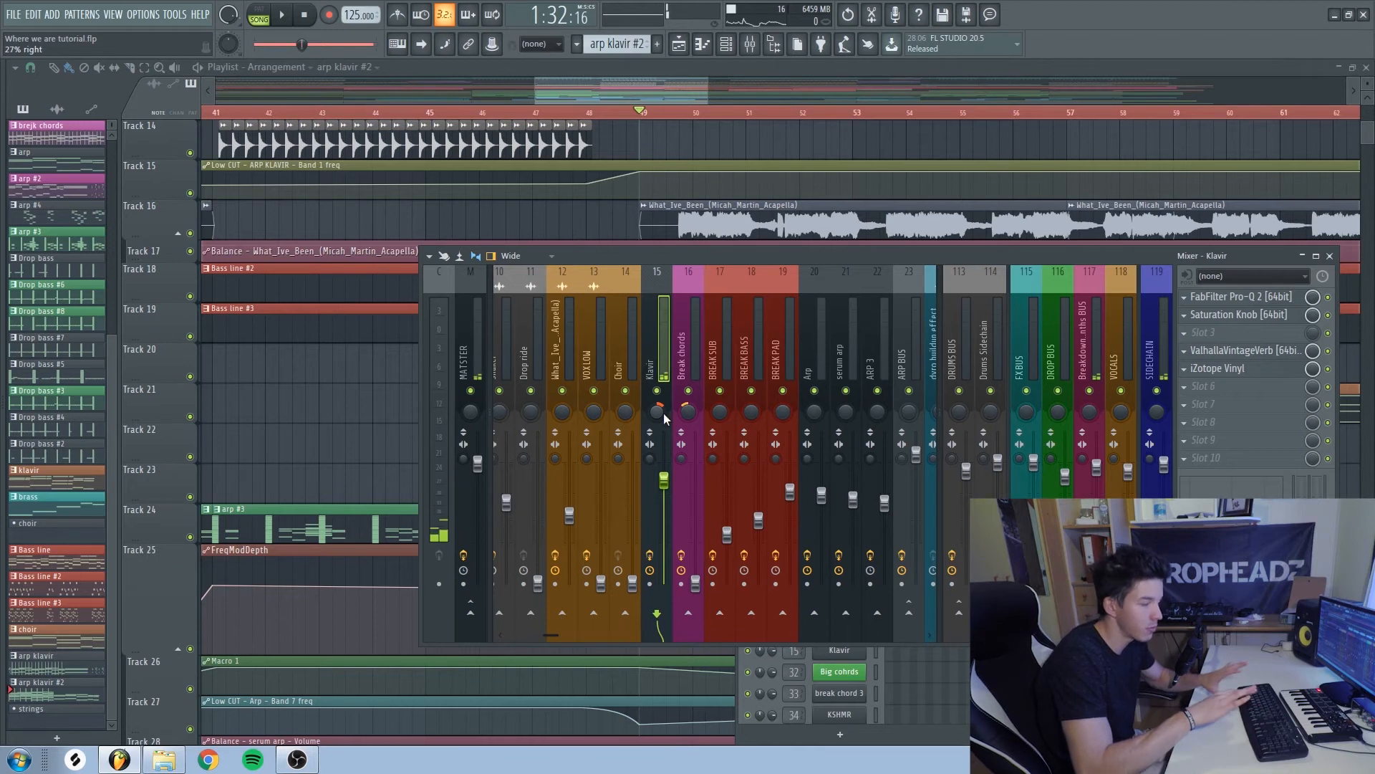
pyautogui.scroll(3, 428, 434)
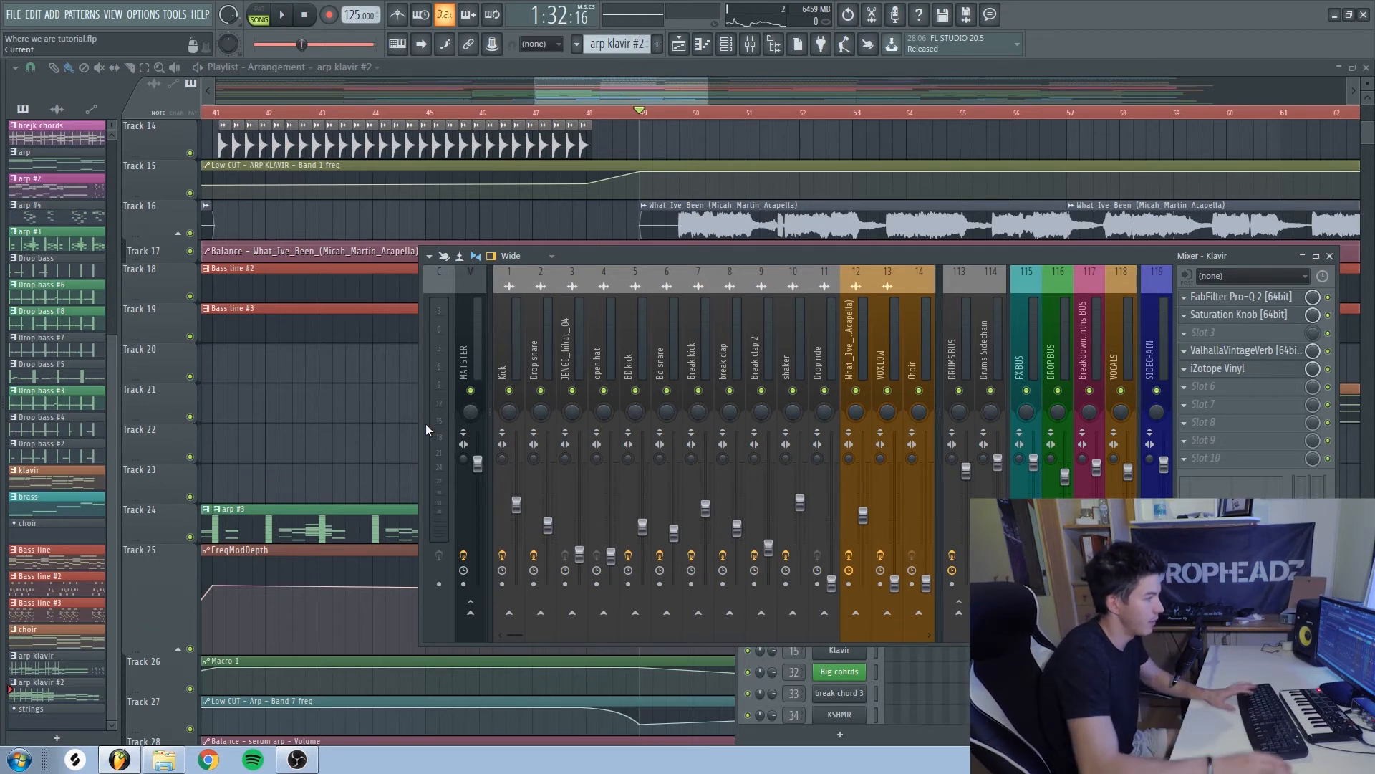
# - Look over the arrangement of the second break during playback from bar 49, up to the clips around bar 65
pyautogui.press('F9')
pyautogui.scroll(-4, 381, 426)
pyautogui.press('space')
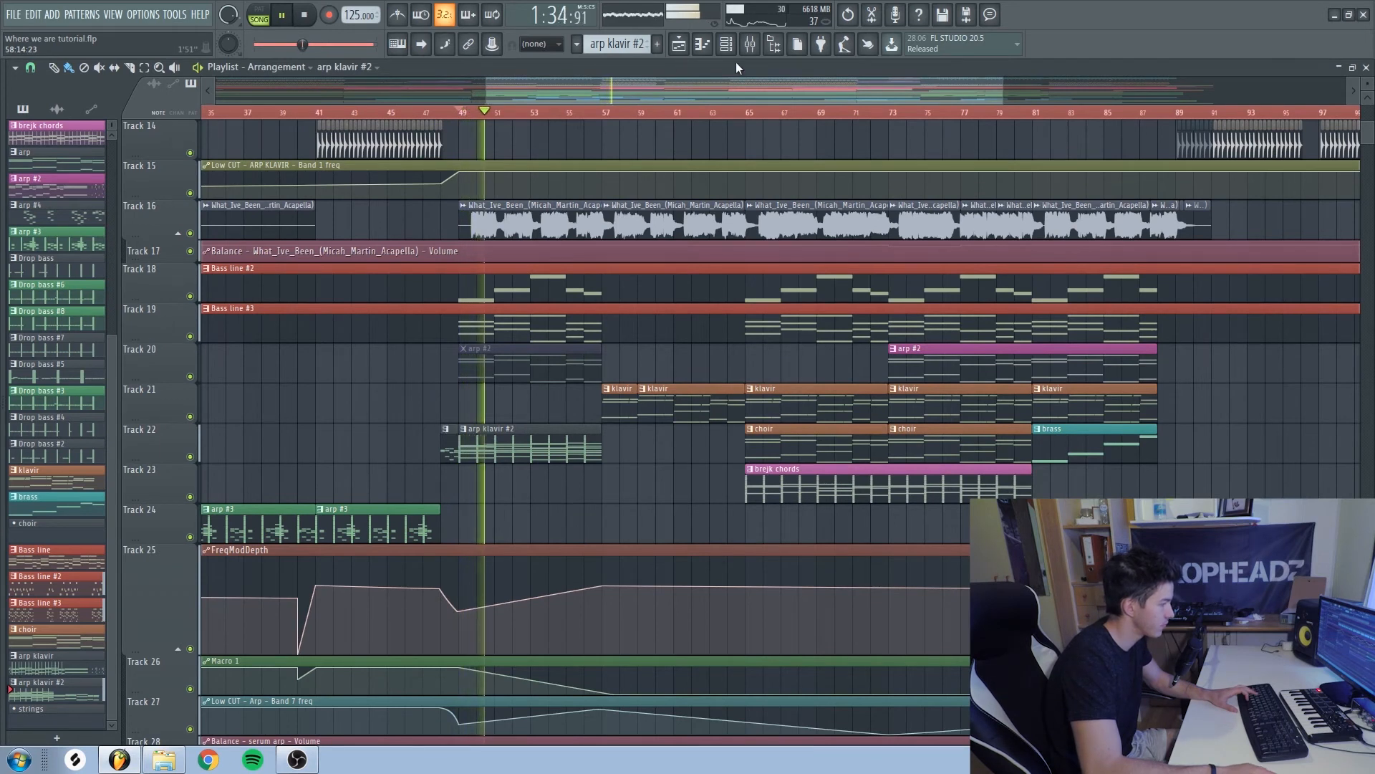
pyautogui.scroll(-5, 522, 321)
pyautogui.scroll(-2, 524, 324)
pyautogui.scroll(8, 523, 322)
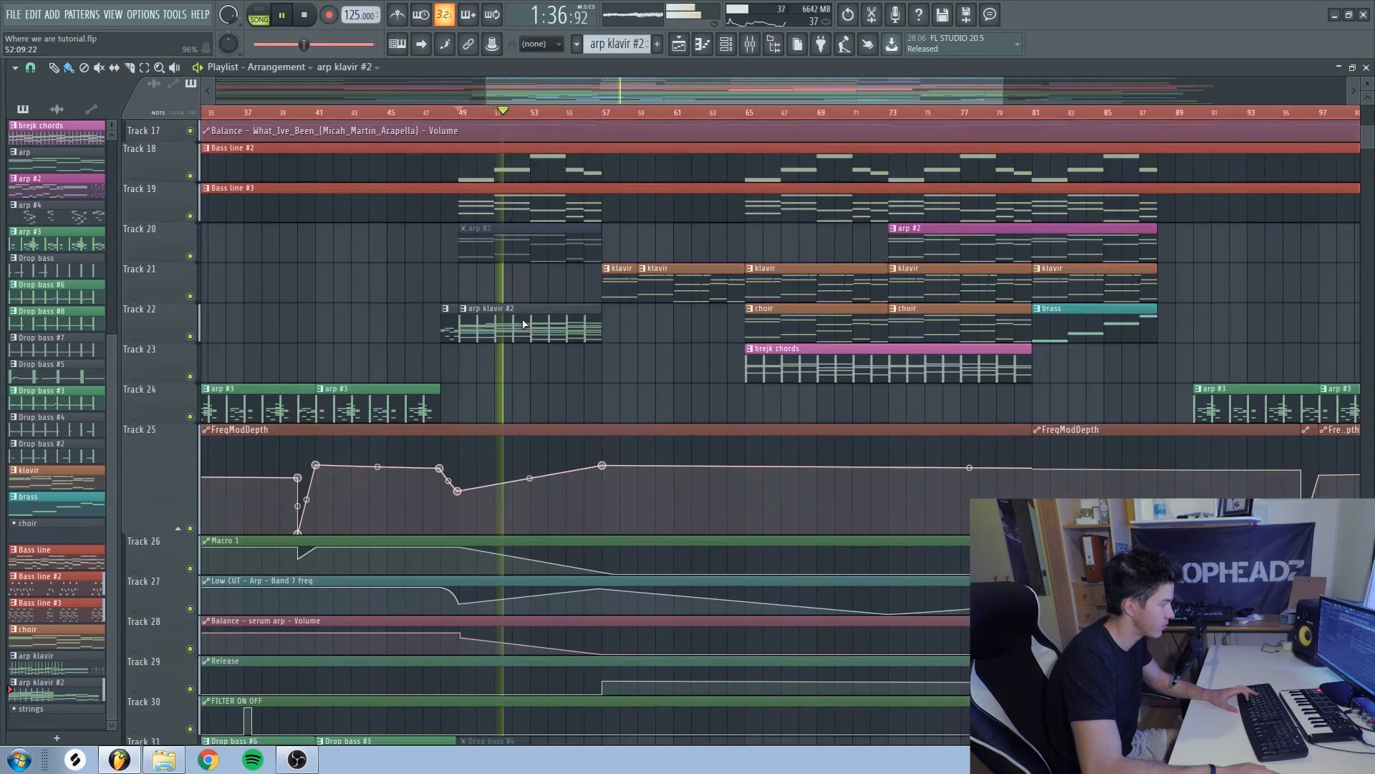
pyautogui.press('space')
pyautogui.scroll(2, 622, 301)
pyautogui.scroll(2, 628, 302)
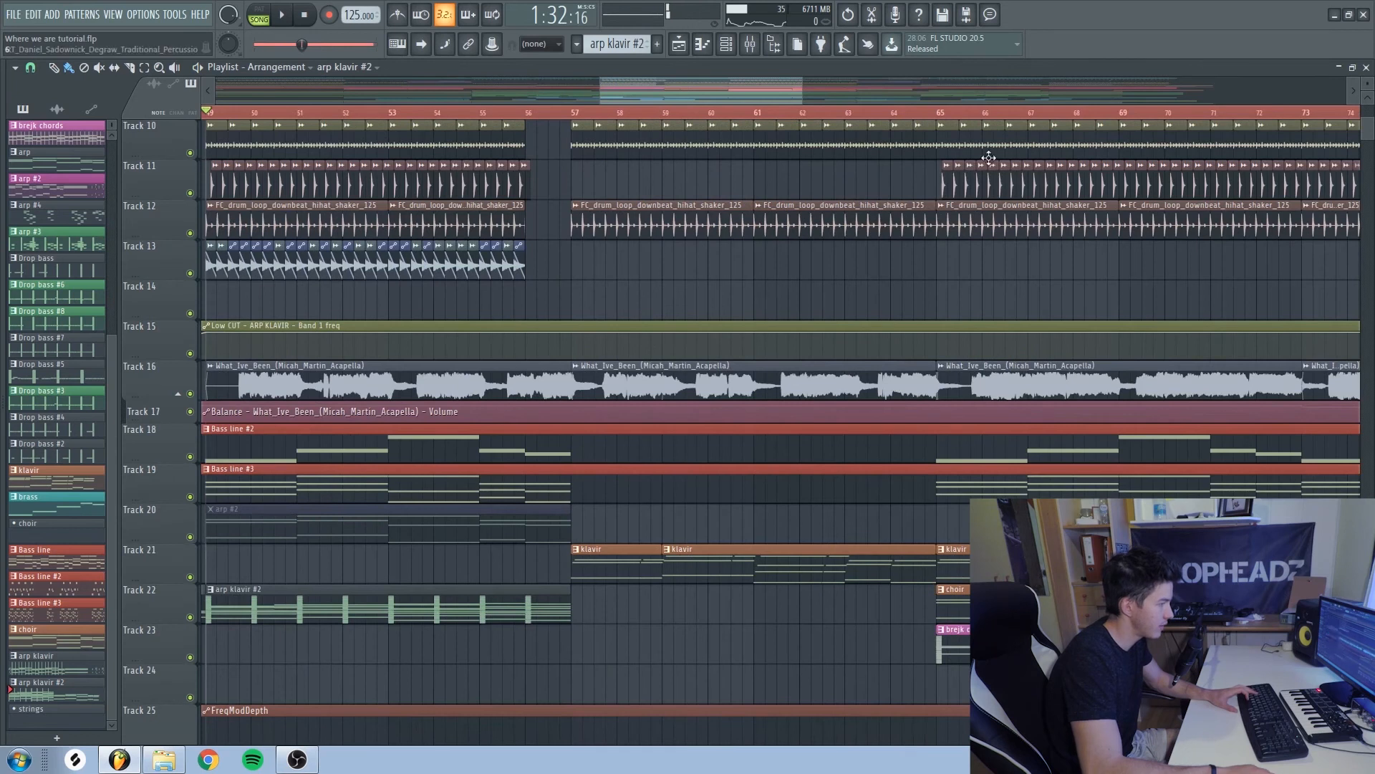
# - Play the arrangement from just before bar 65 and set the Break chords mixer track's fader to about -14.5 dB
pyautogui.hscroll(1, 982, 152)
pyautogui.click(897, 113)
pyautogui.press('F9')
pyautogui.moveTo(584, 634); pyautogui.dragTo(553, 635)
pyautogui.click(678, 487)
pyautogui.click(648, 361)
pyautogui.press('space')
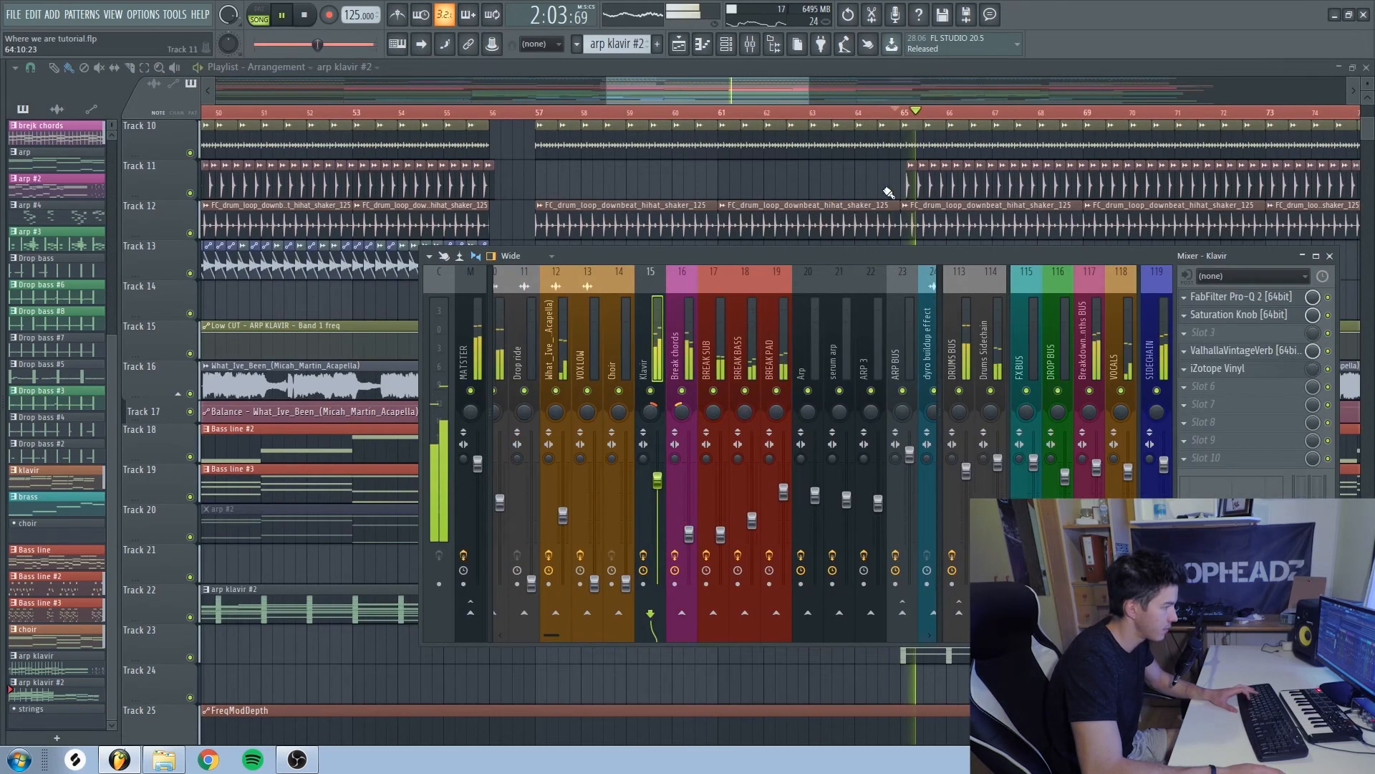
pyautogui.click(759, 43)
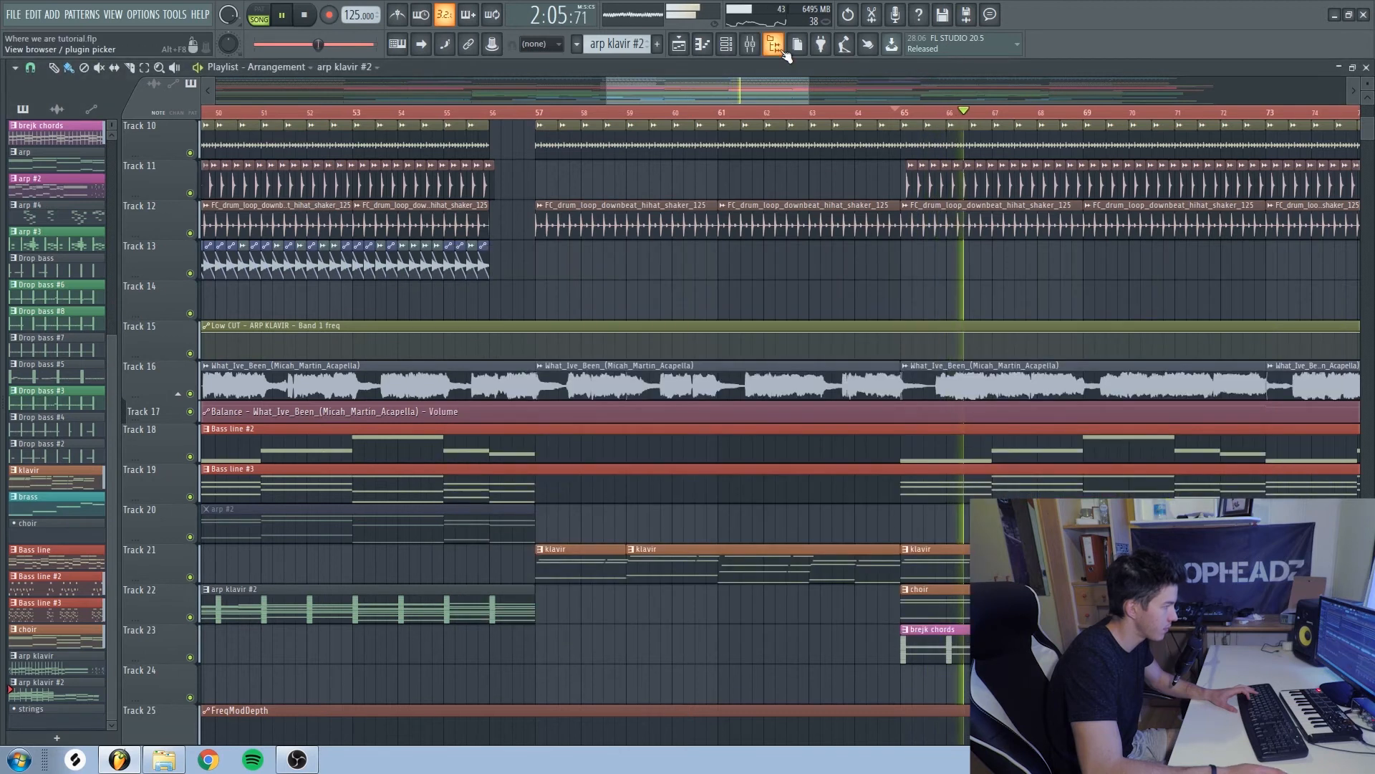
pyautogui.click(750, 44)
pyautogui.moveTo(688, 532); pyautogui.dragTo(688, 529)
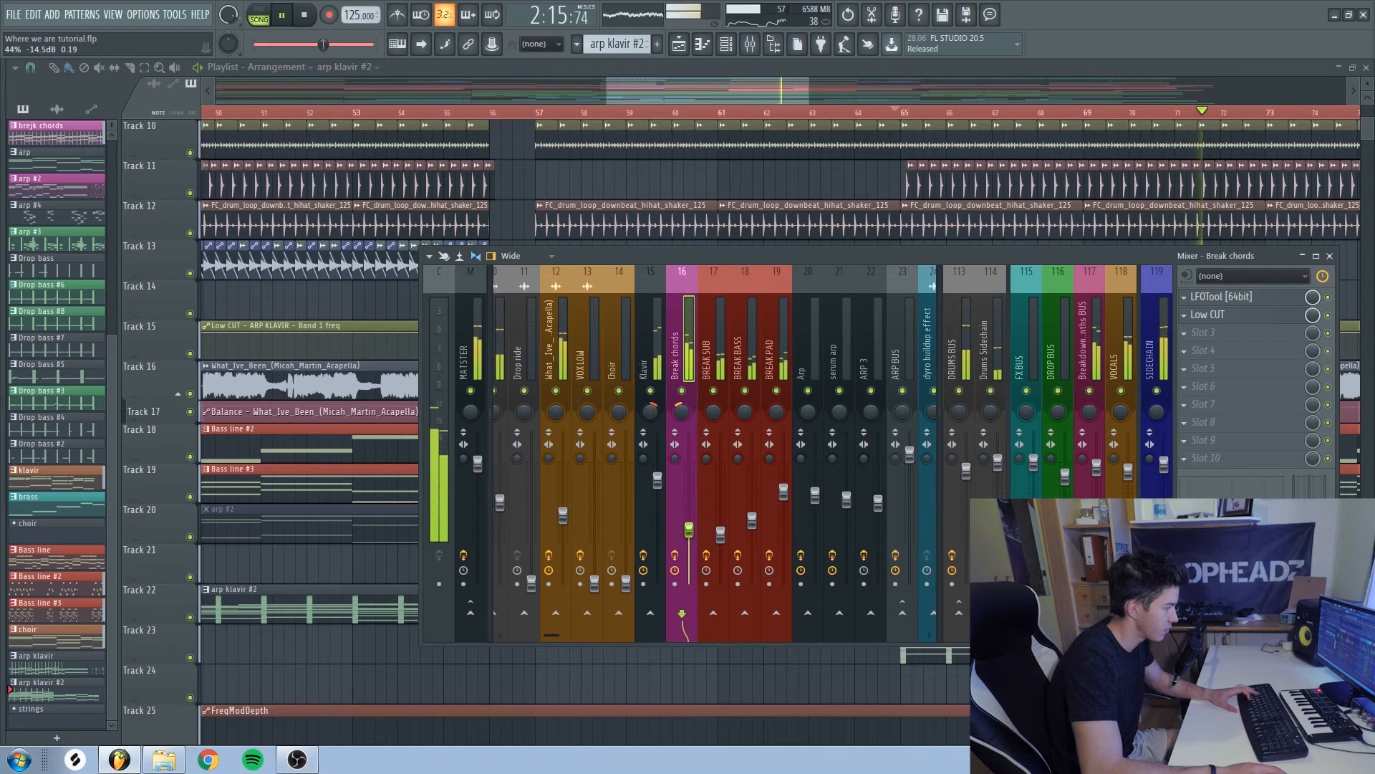
# - Look over the second drop around bar 89 and the whole arrangement for elements still needing a level
pyautogui.press('F9')
pyautogui.scroll(-6, 737, 358)
pyautogui.scroll(4, 995, 469)
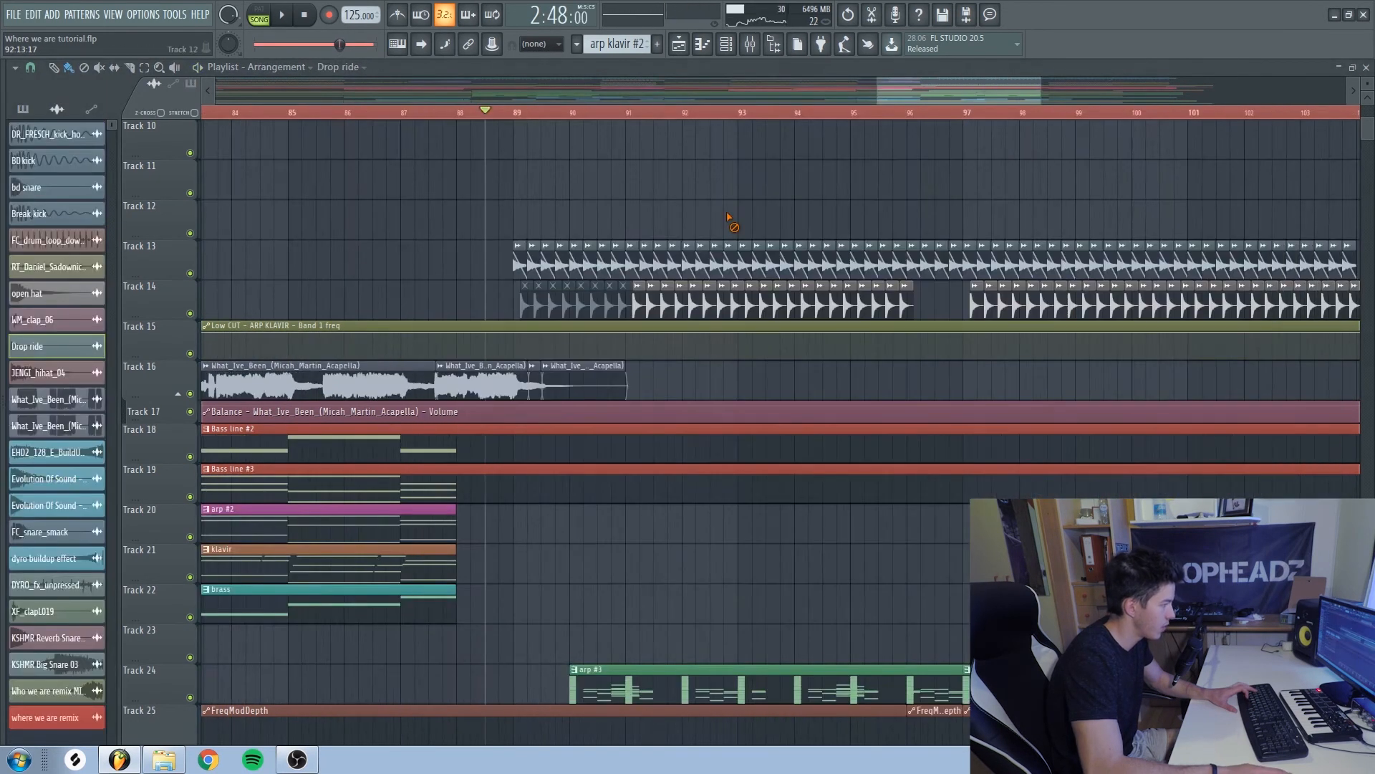
pyautogui.scroll(-7, 648, 482)
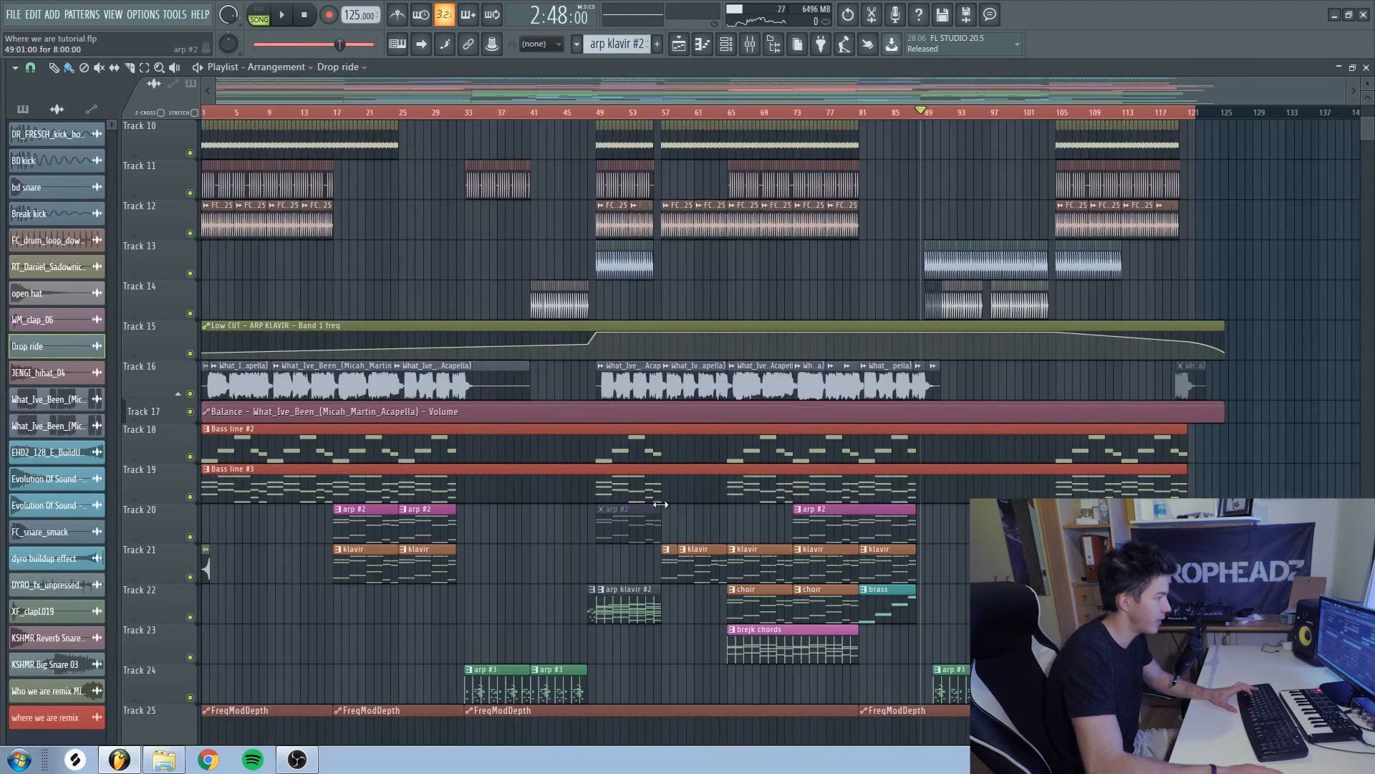
pyautogui.scroll(-2, 722, 453)
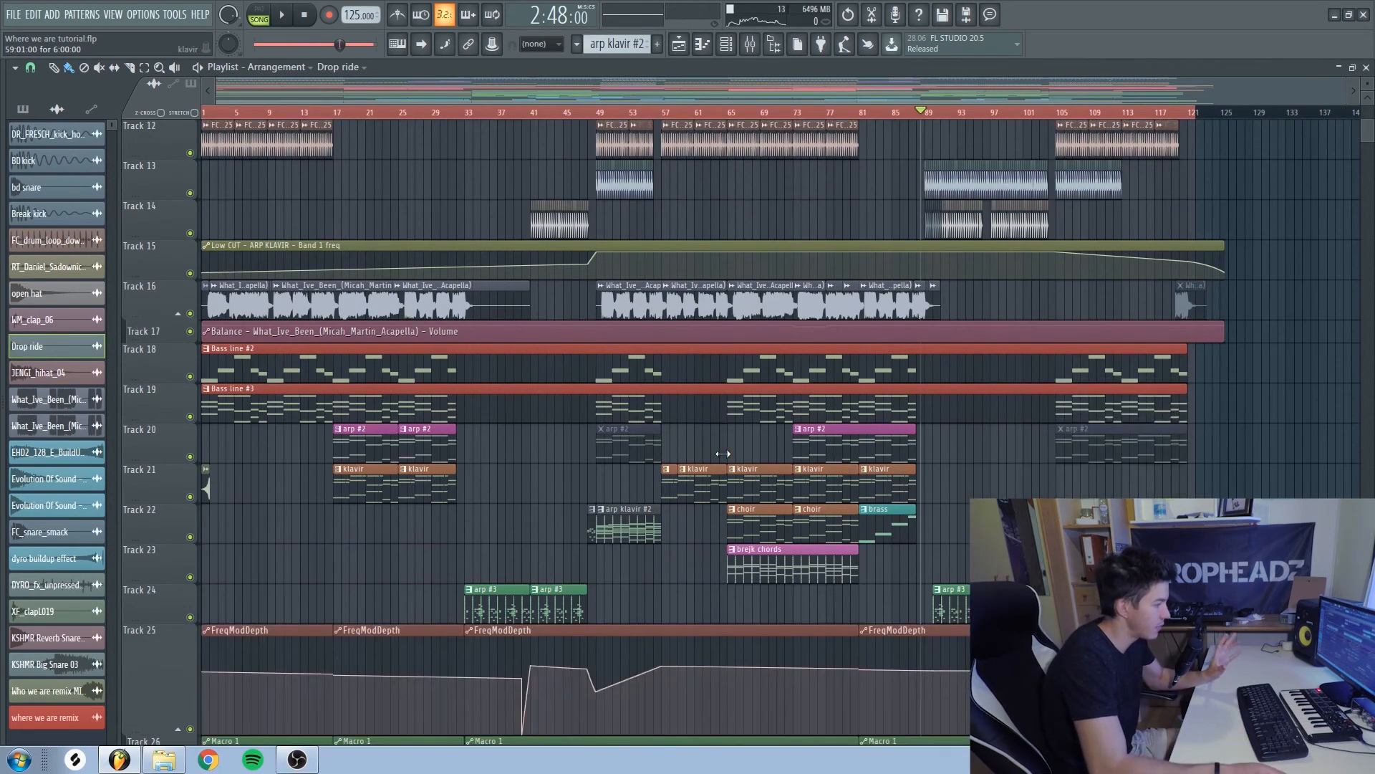
# - Play the arrangement from around bar 57 and raise the EHD2_128_E_BuildUp noise mixer track's fader to a low level
pyautogui.scroll(-7, 723, 454)
pyautogui.scroll(-9, 723, 454)
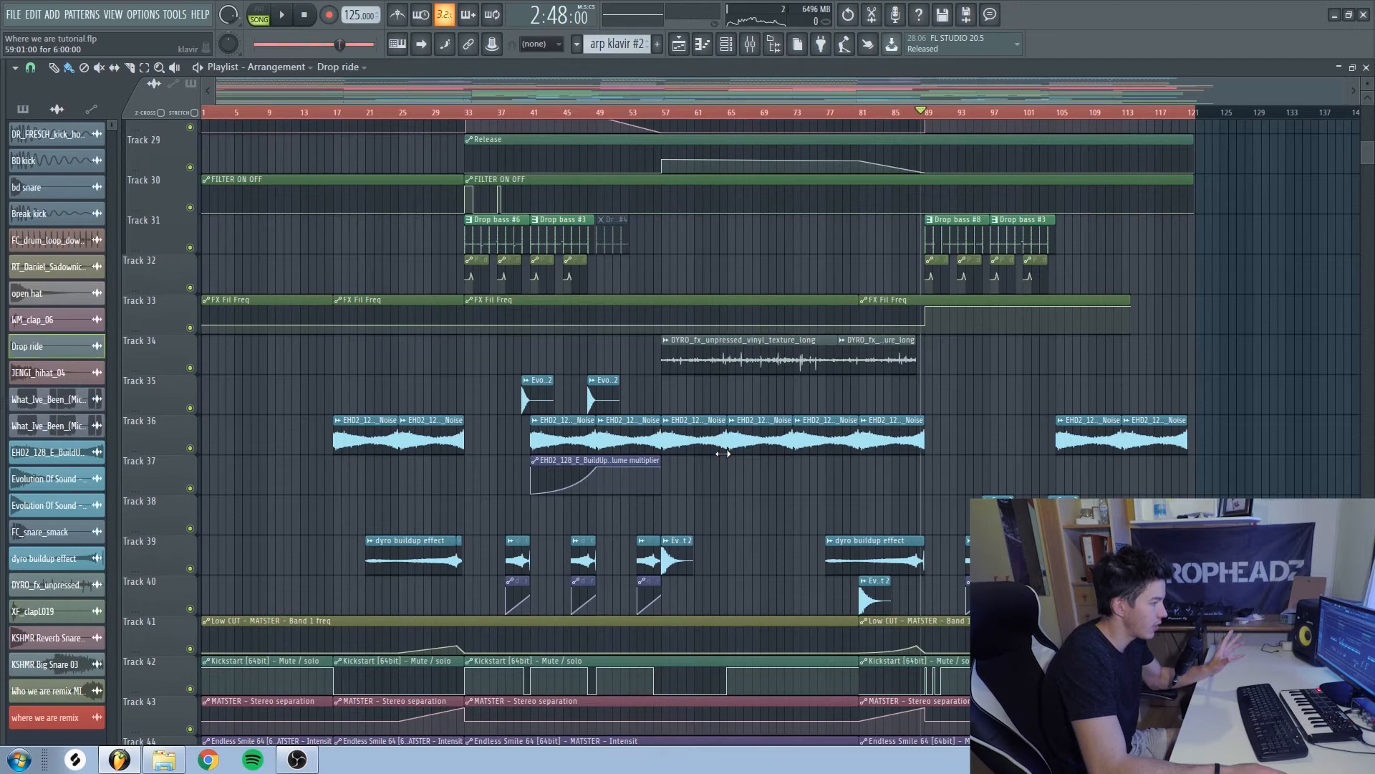
pyautogui.doubleClick(757, 445)
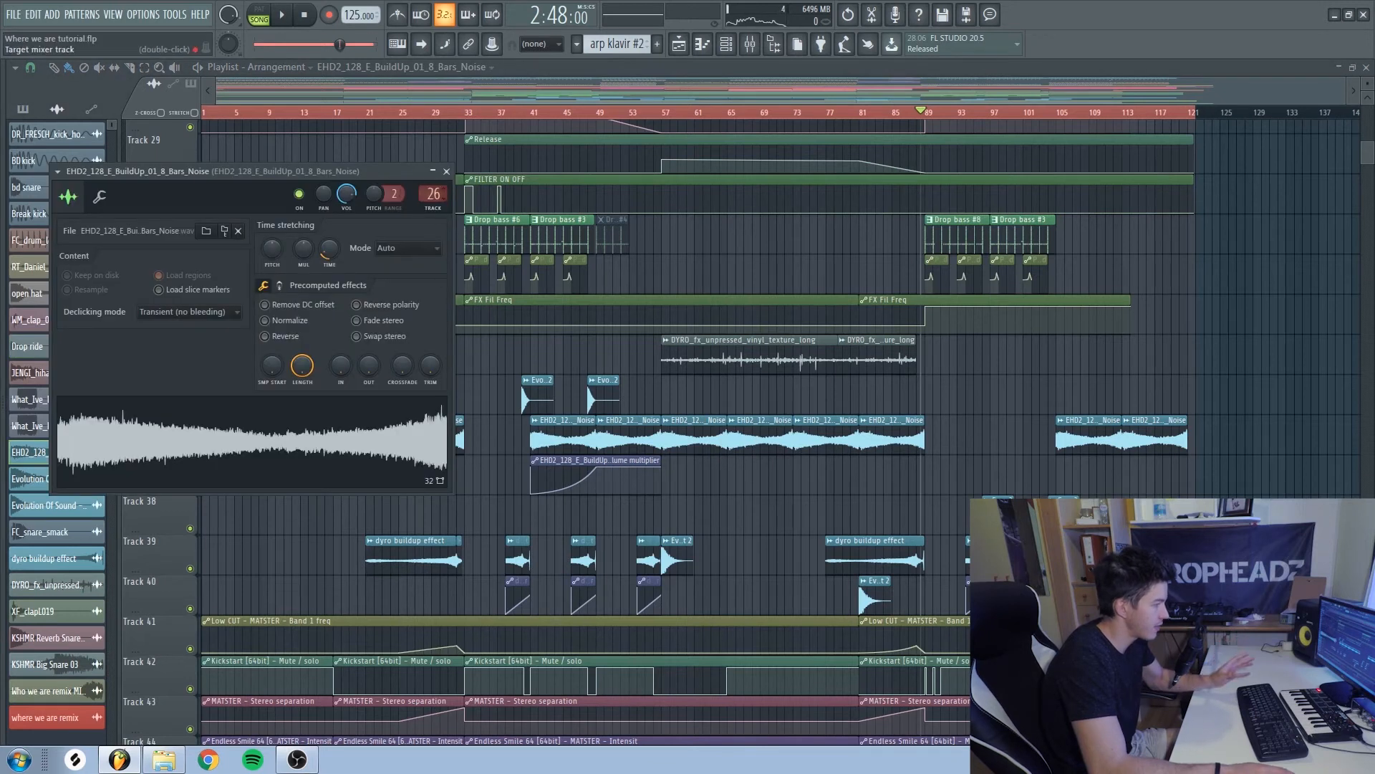
pyautogui.doubleClick(425, 196)
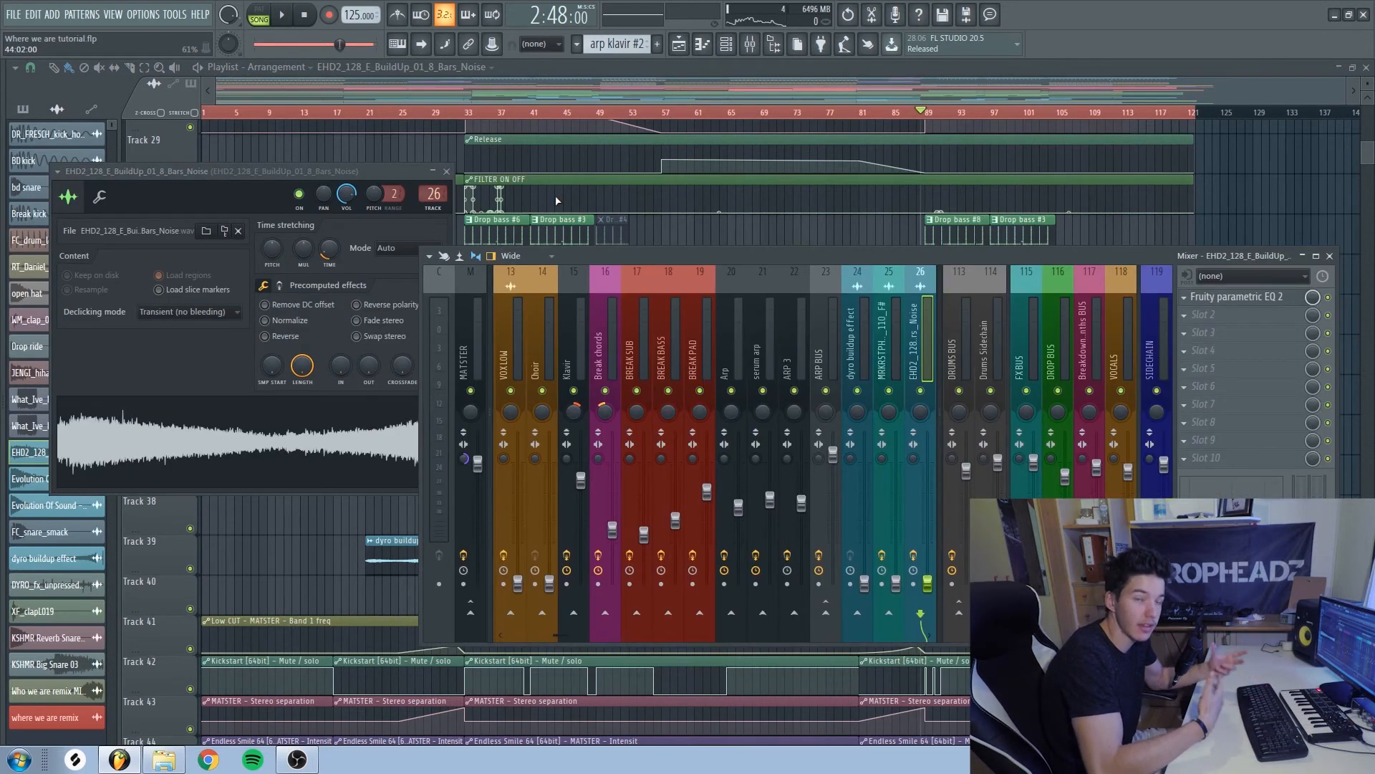
pyautogui.rightClick(376, 527)
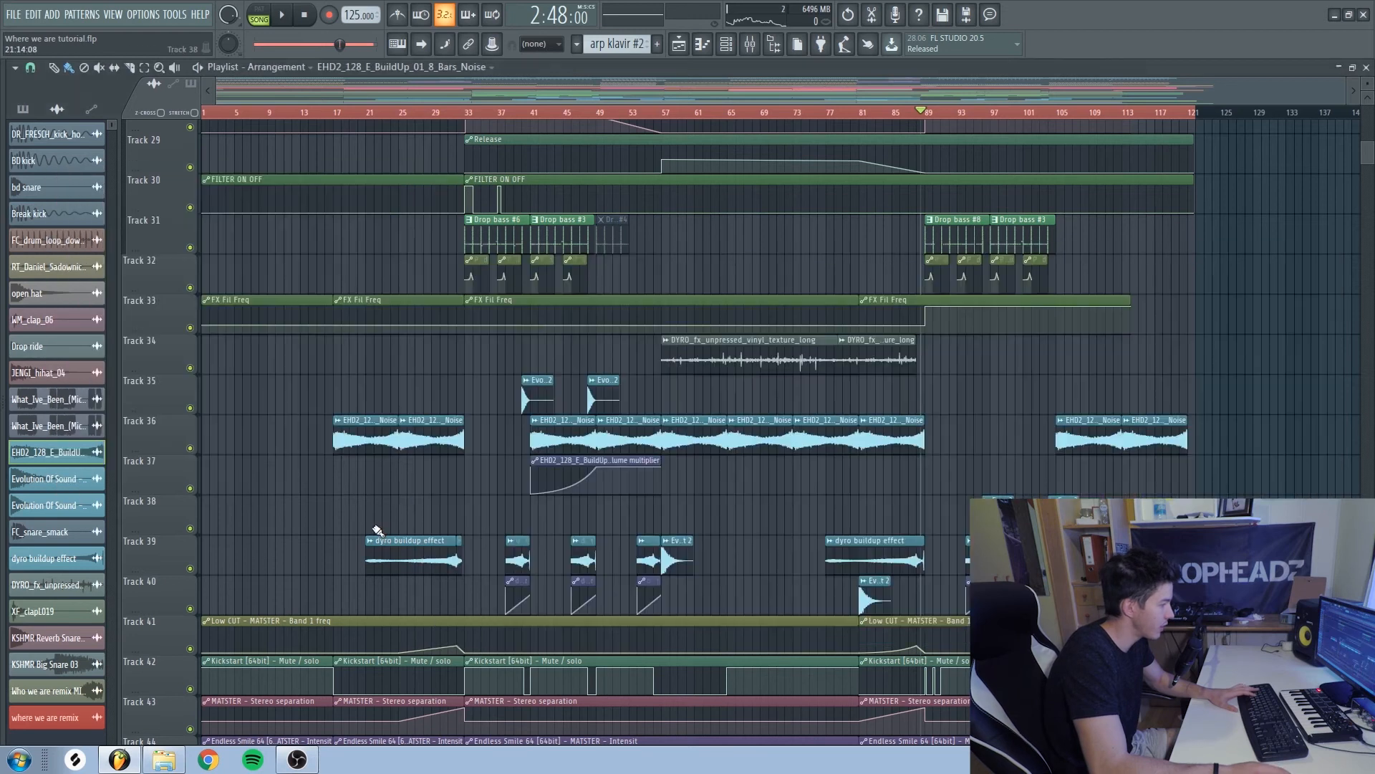
pyautogui.scroll(5, 393, 541)
pyautogui.scroll(-4, 514, 504)
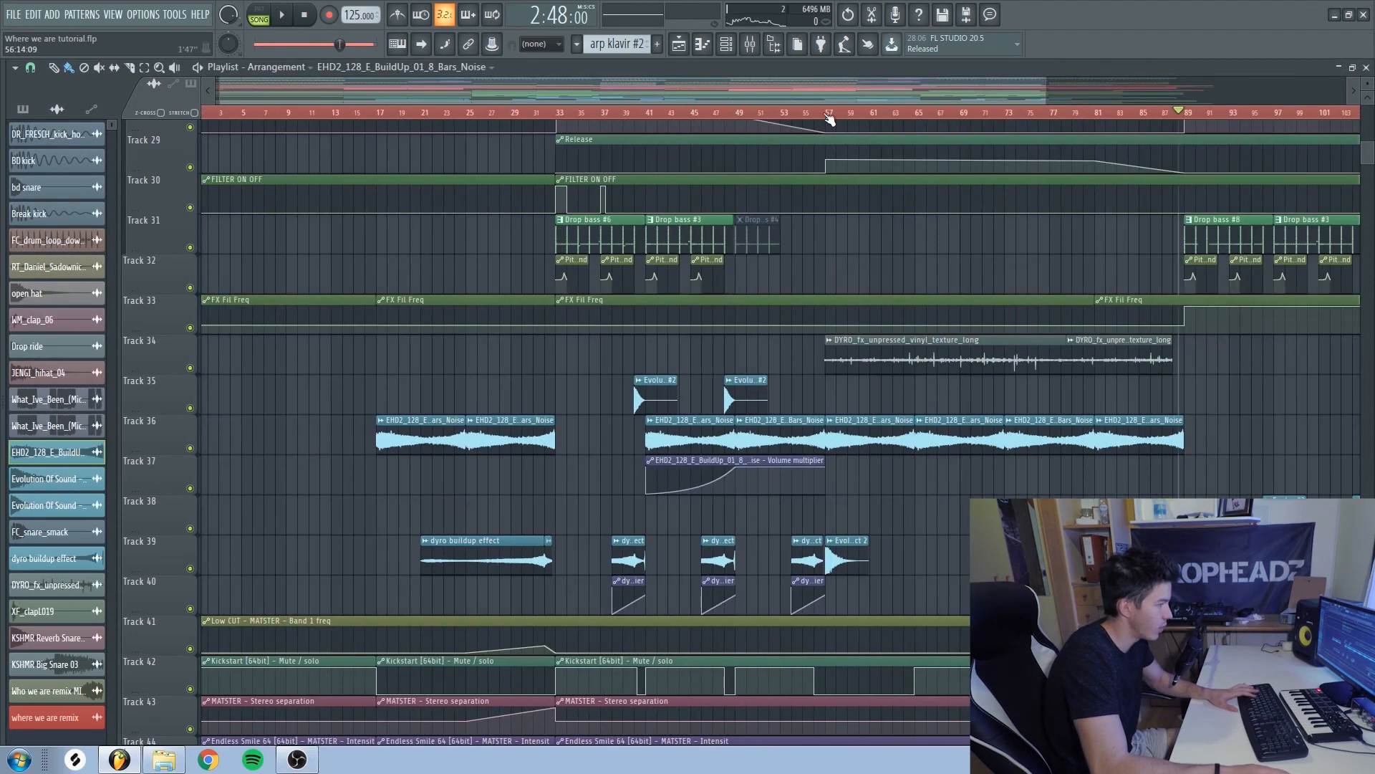
pyautogui.click(765, 45)
pyautogui.press('space')
pyautogui.moveTo(928, 574)
pyautogui.mouseDown()
pyautogui.moveTo(928, 534)
pyautogui.moveTo(931, 570)
pyautogui.mouseUp()
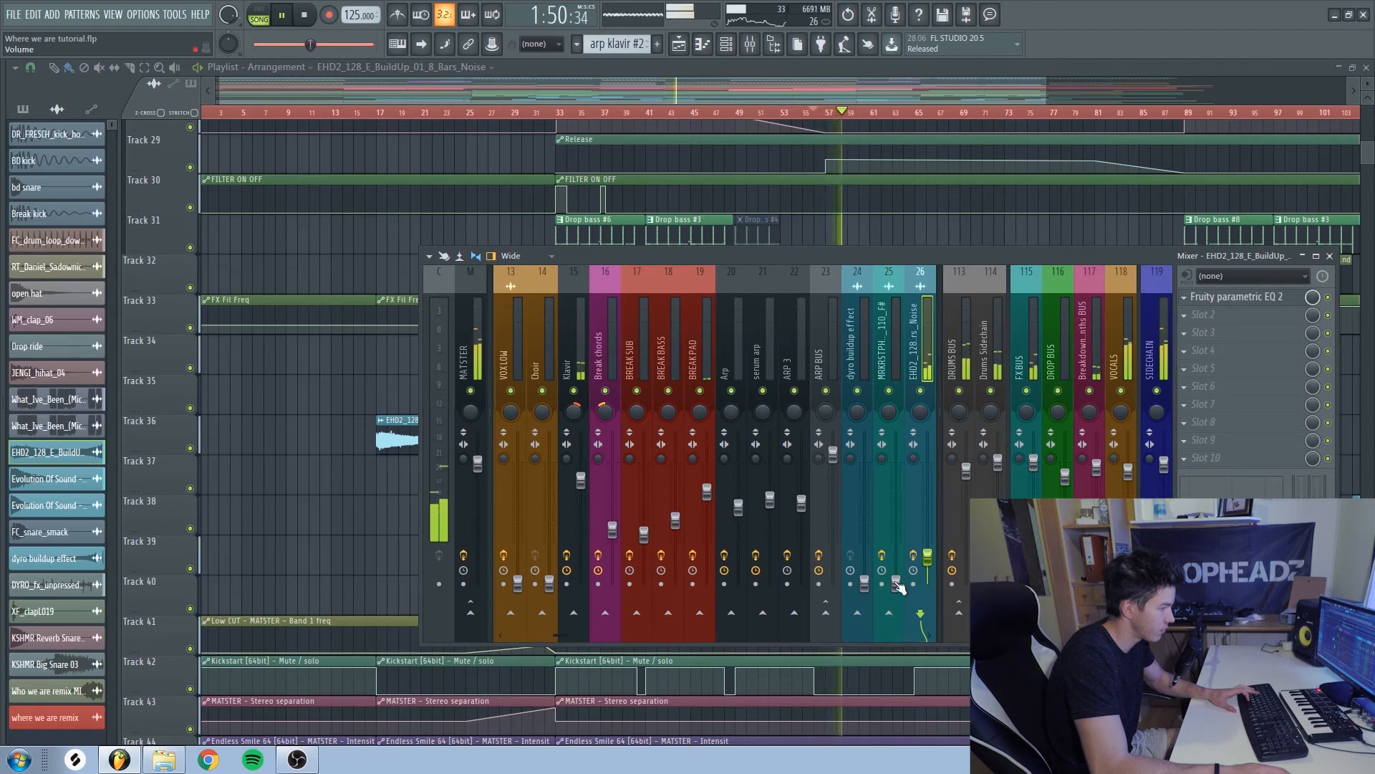
pyautogui.moveTo(896, 580); pyautogui.dragTo(896, 548)
# - Play the build-up from around bar 31 and raise the dyro buildup effect mixer track's fader to a moderate level
pyautogui.rightClick(282, 485)
pyautogui.scroll(4, 461, 280)
pyautogui.click(621, 111)
pyautogui.click(752, 46)
pyautogui.press('space')
pyautogui.press('F9')
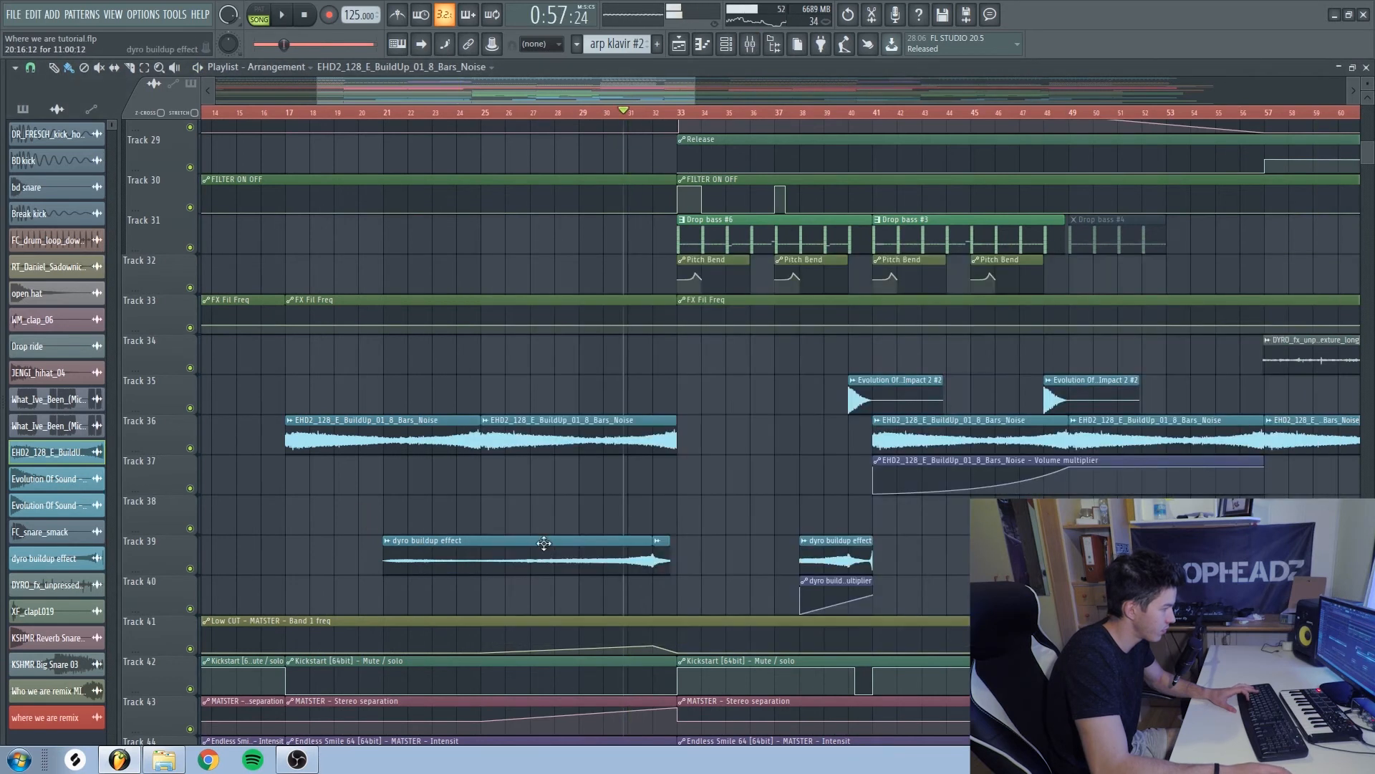
pyautogui.doubleClick(627, 550)
pyautogui.doubleClick(391, 154)
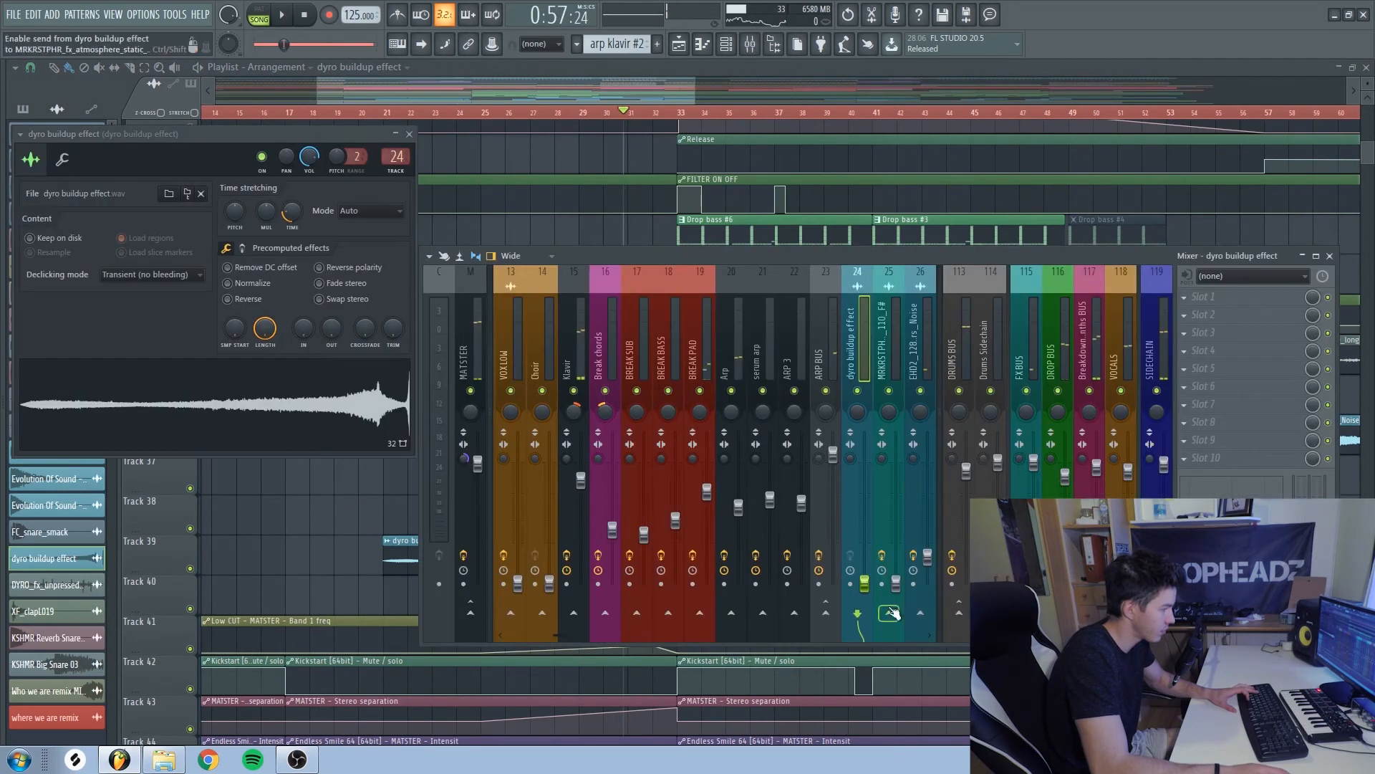
pyautogui.press('space')
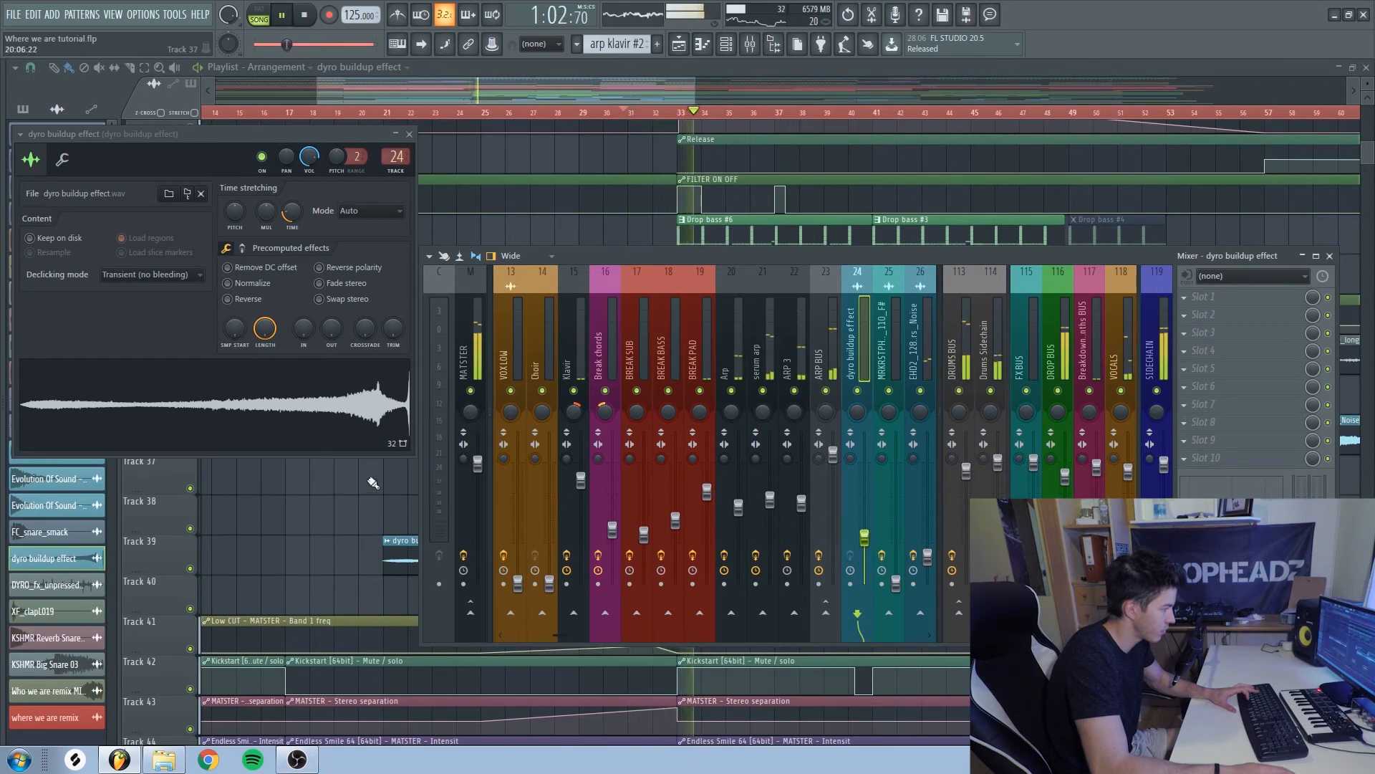
# - Play the impact at bar 57 and raise the Evolution Of Sound - Impact 2 mixer track's fader
pyautogui.press('F12')
pyautogui.scroll(-2, 926, 559)
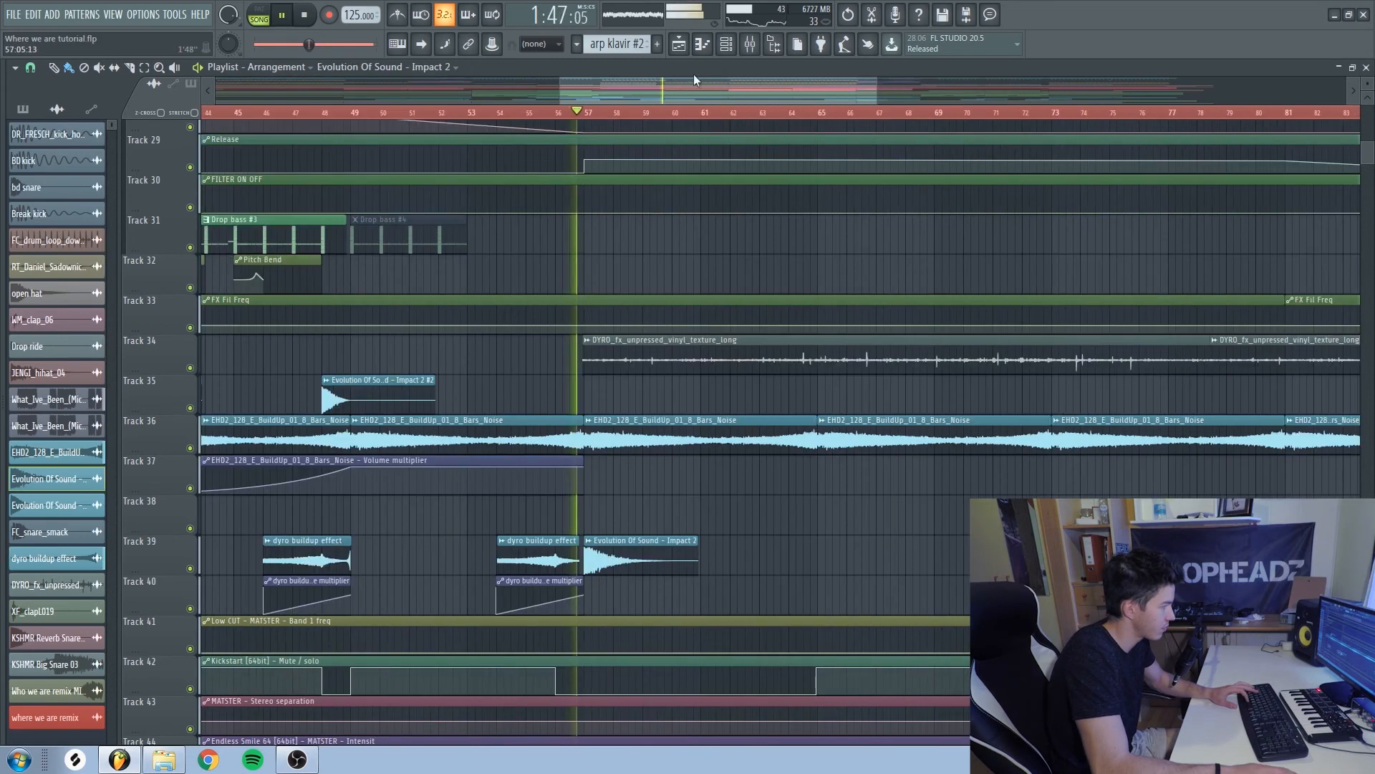
pyautogui.click(752, 48)
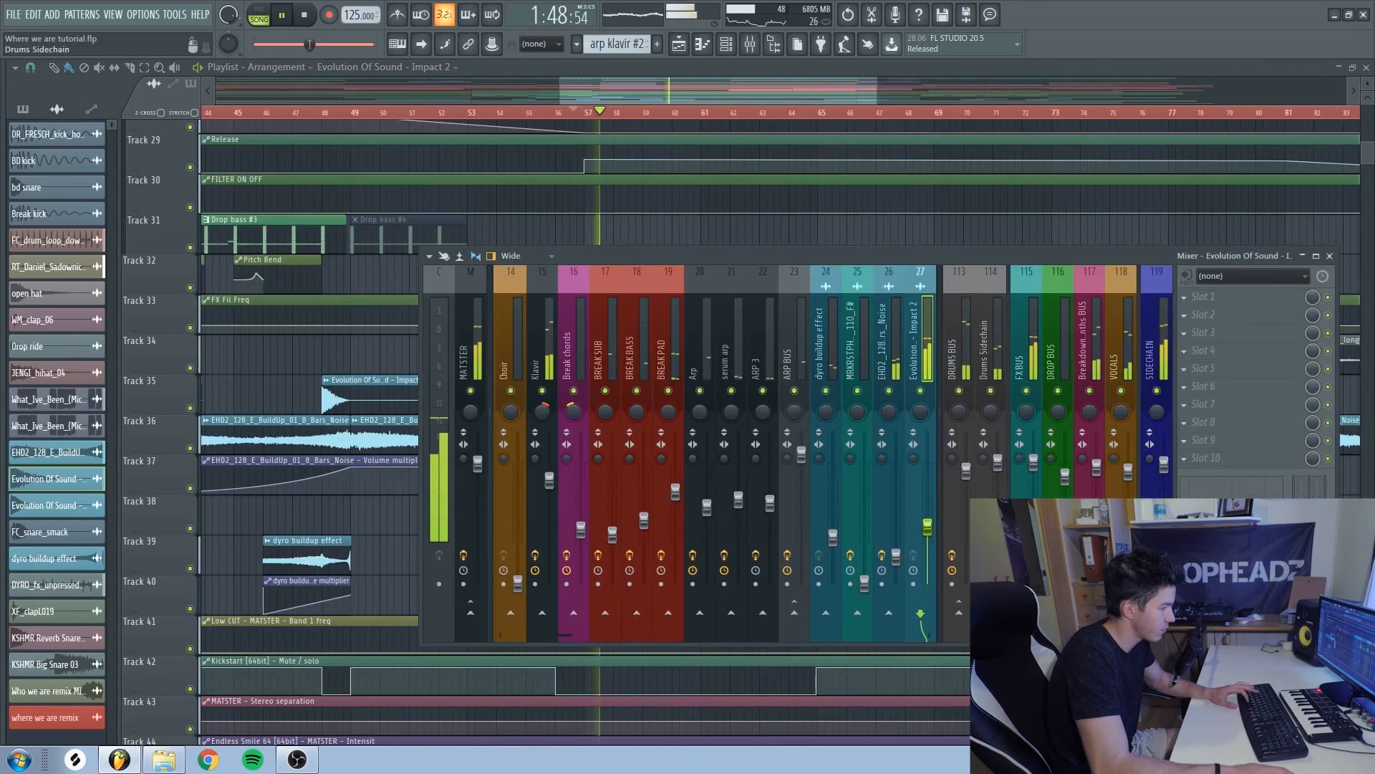
pyautogui.scroll(-4, 606, 616)
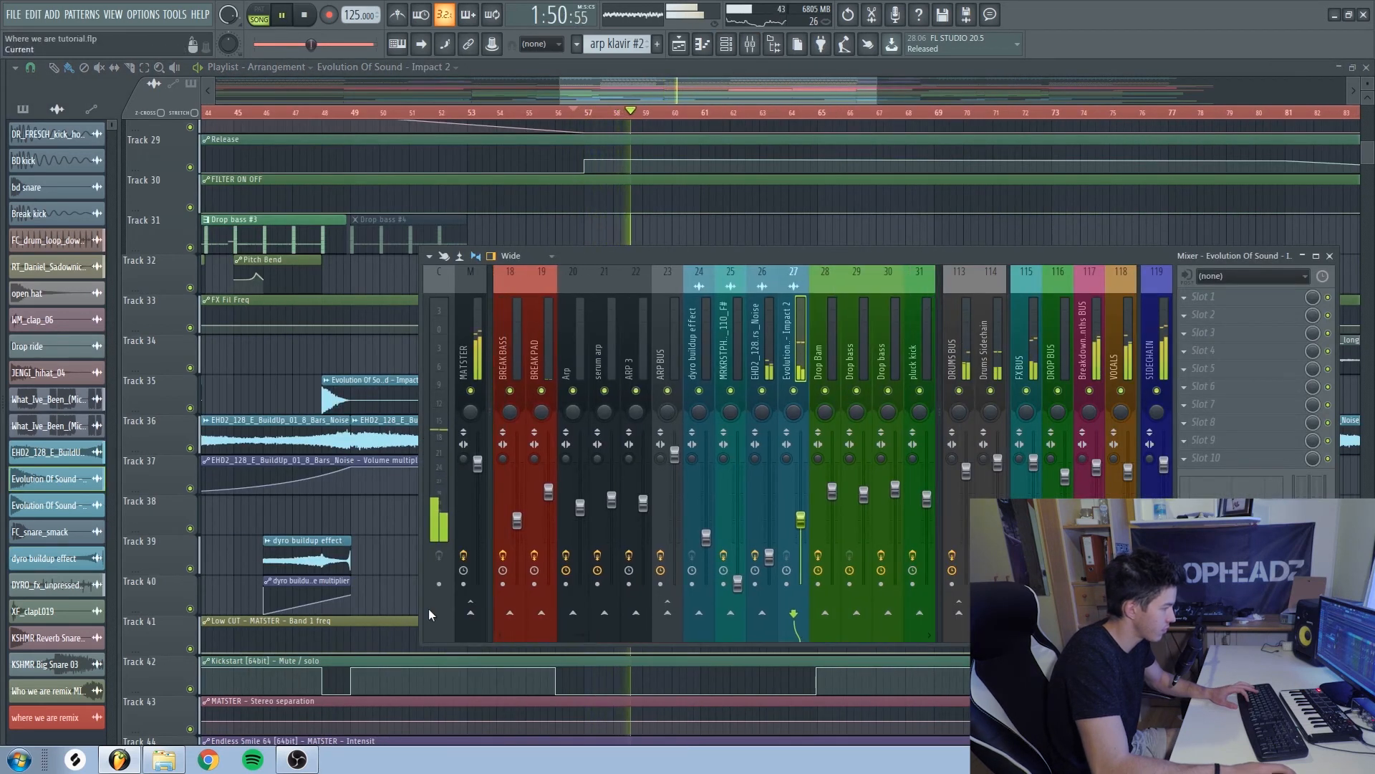
pyautogui.rightClick(378, 520)
# - Raise the fader of the mixer track used by the DYRO_fx_unpressed_vinyl_texture_long clip during playback of the second break
pyautogui.scroll(-3, 473, 591)
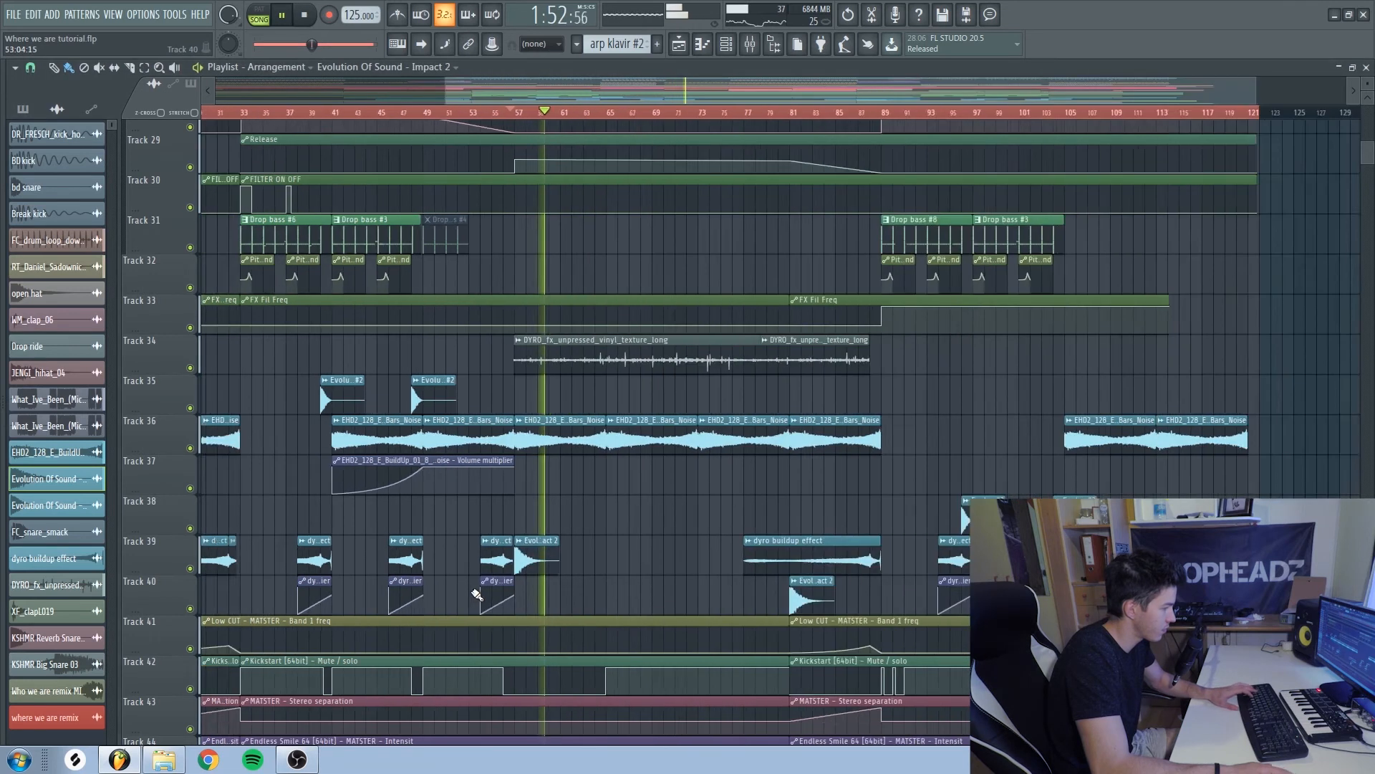
pyautogui.click(720, 356)
pyautogui.doubleClick(720, 356)
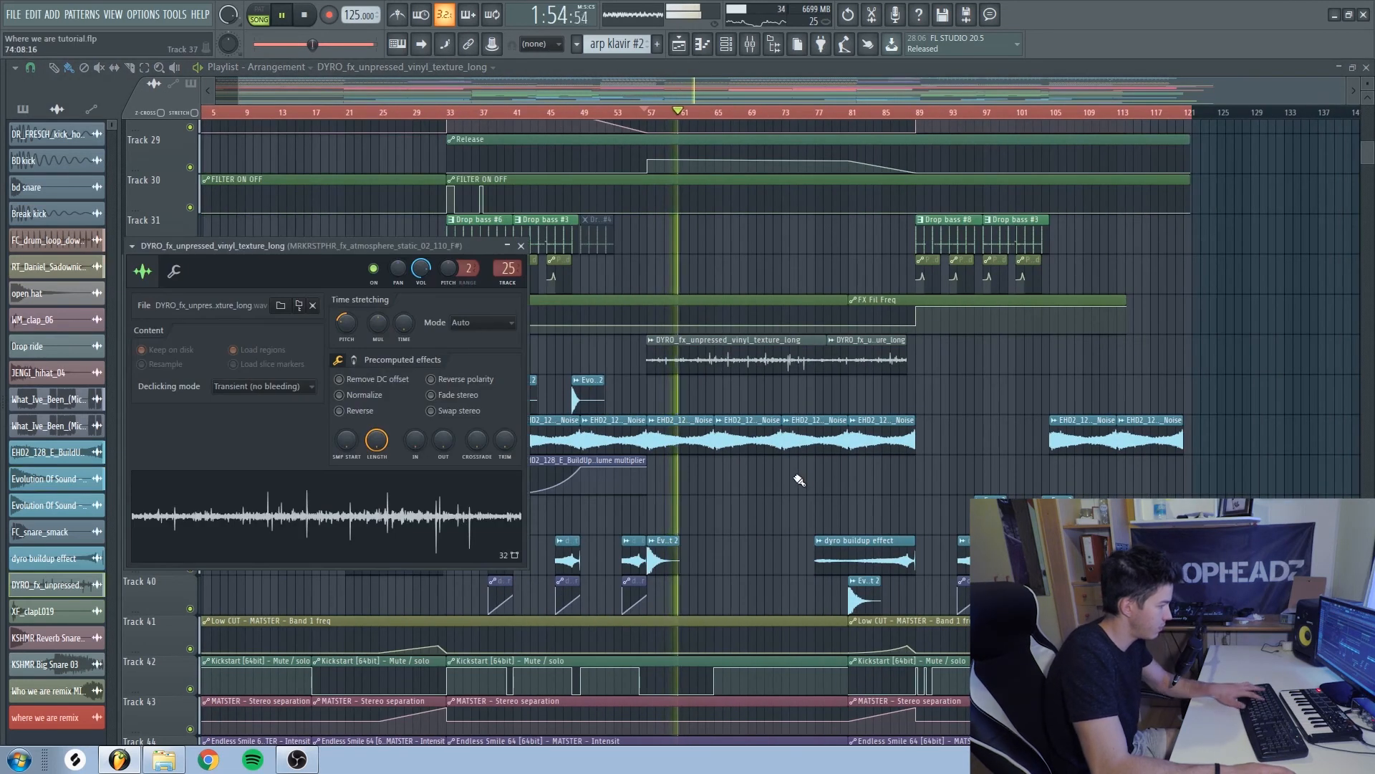
pyautogui.press('F9')
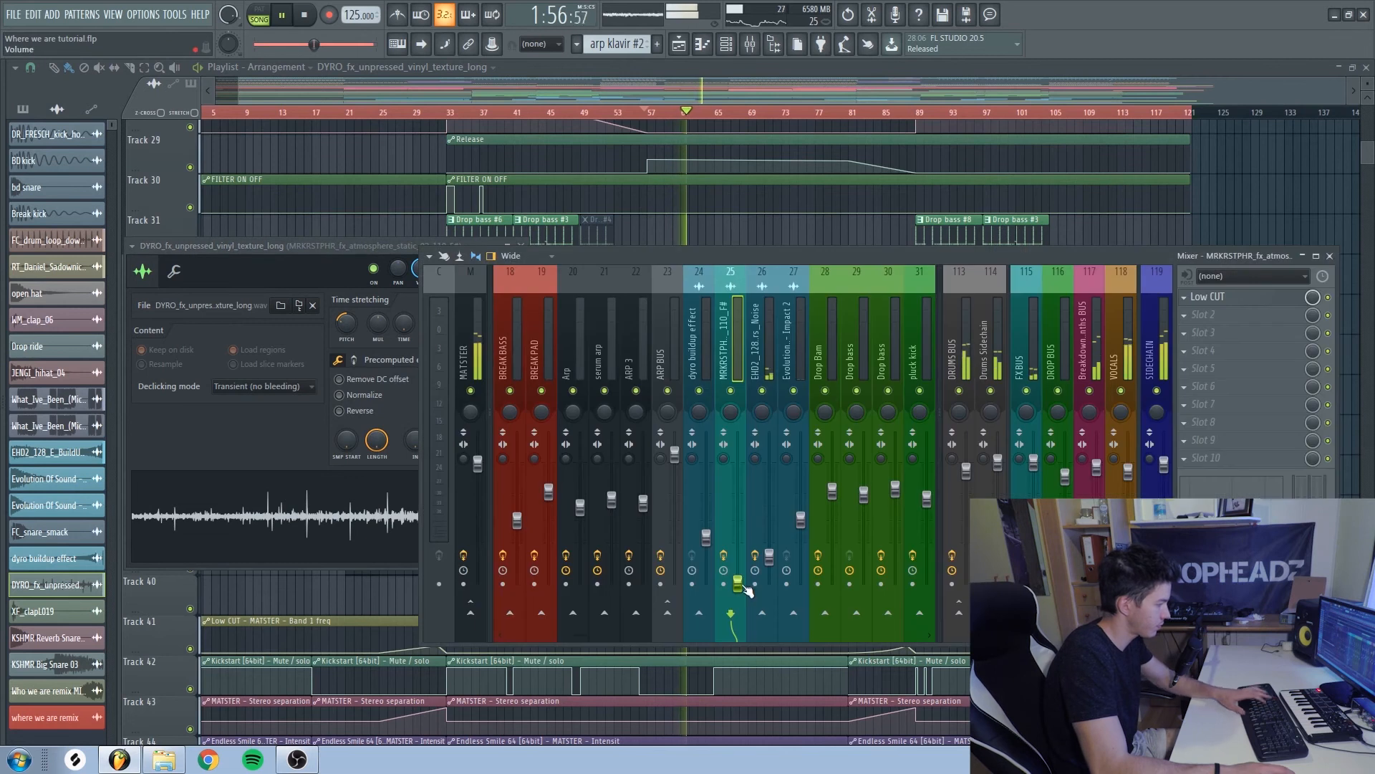
pyautogui.click(412, 595)
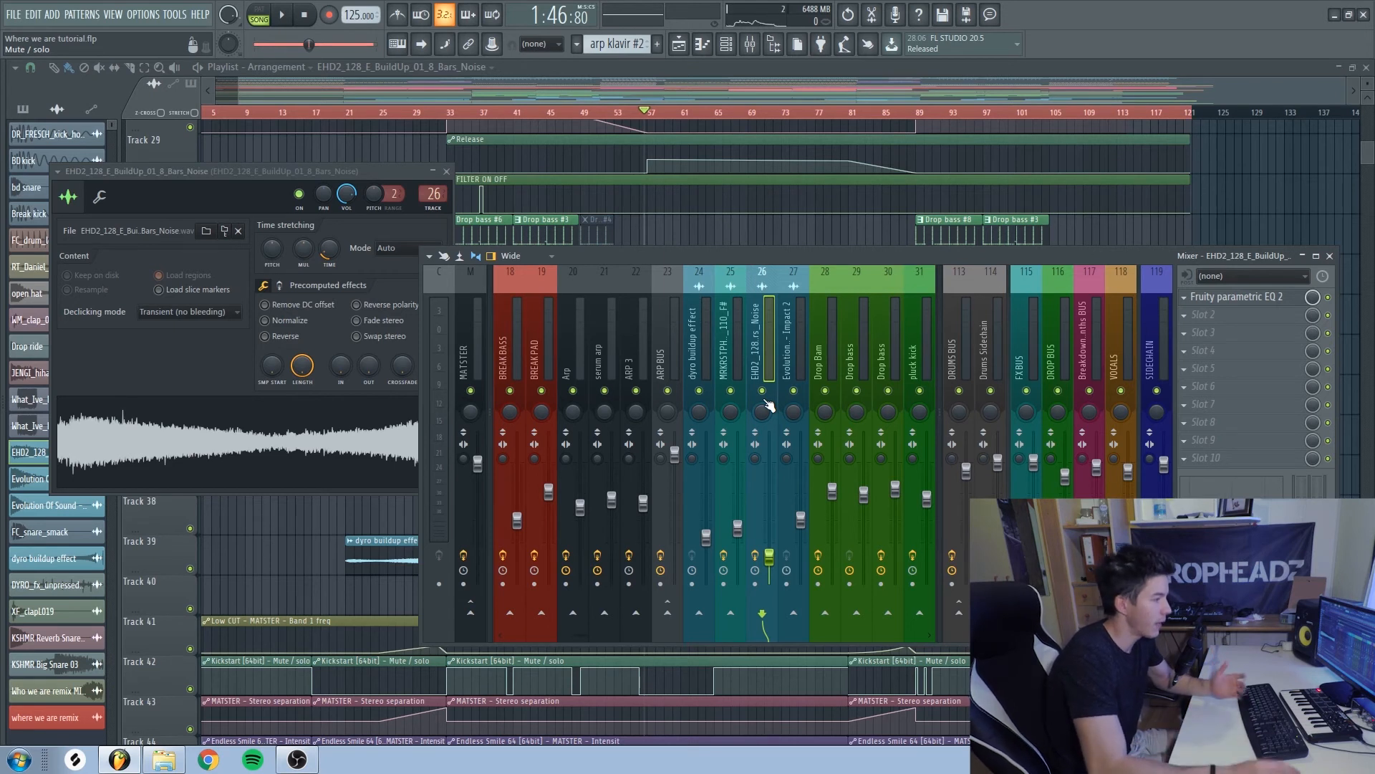
# - Compare playback from about bar 56 with the EHD2 noise mixer track muted and unmuted, and lower its fader slightly
pyautogui.press('F12')
pyautogui.scroll(5, 599, 353)
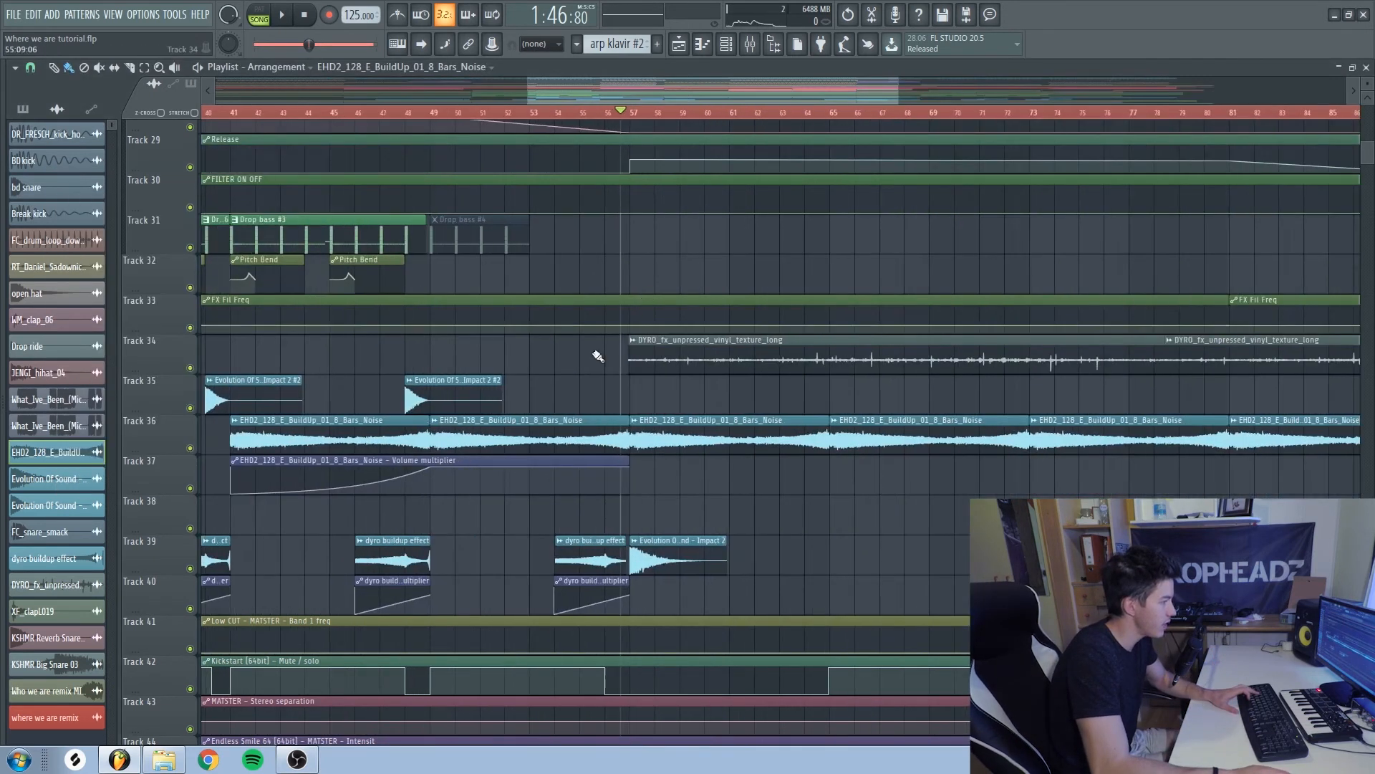
pyautogui.doubleClick(721, 423)
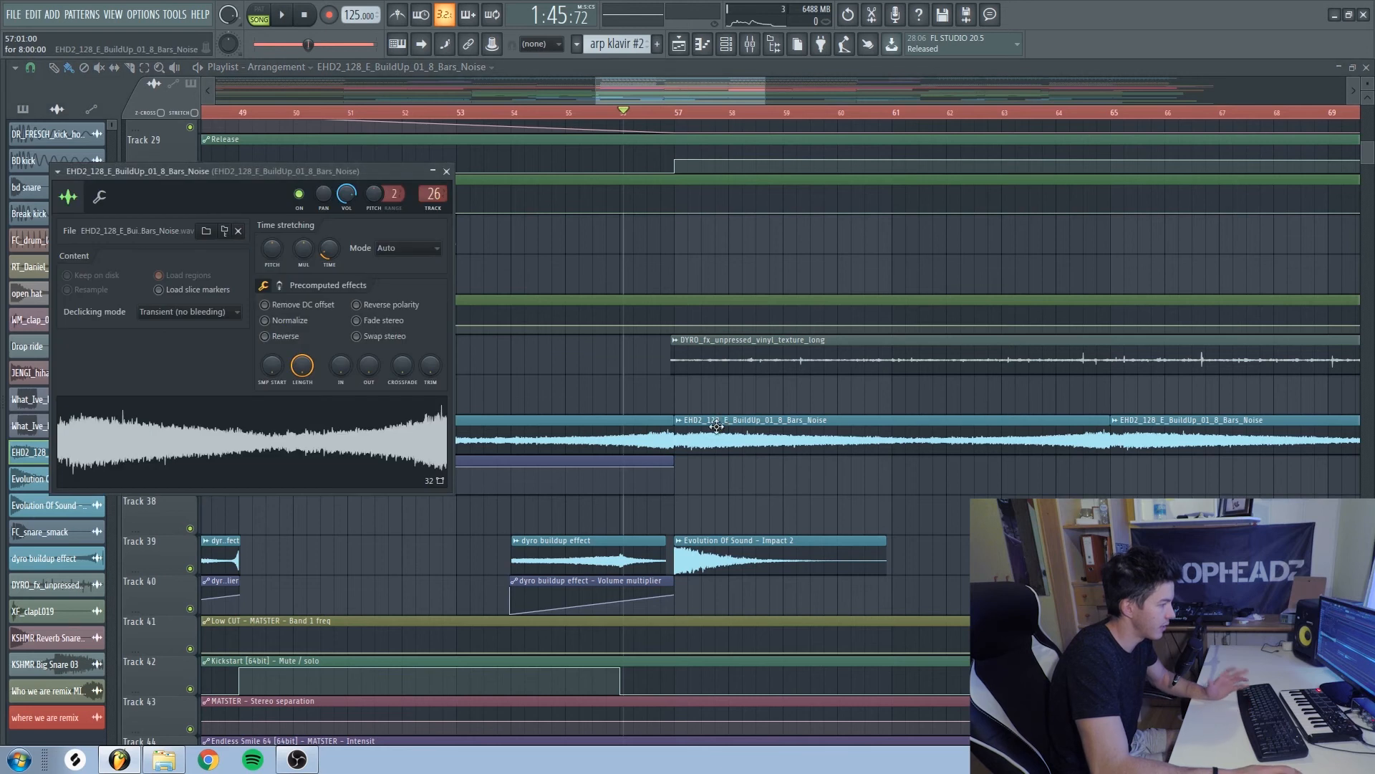
pyautogui.doubleClick(433, 194)
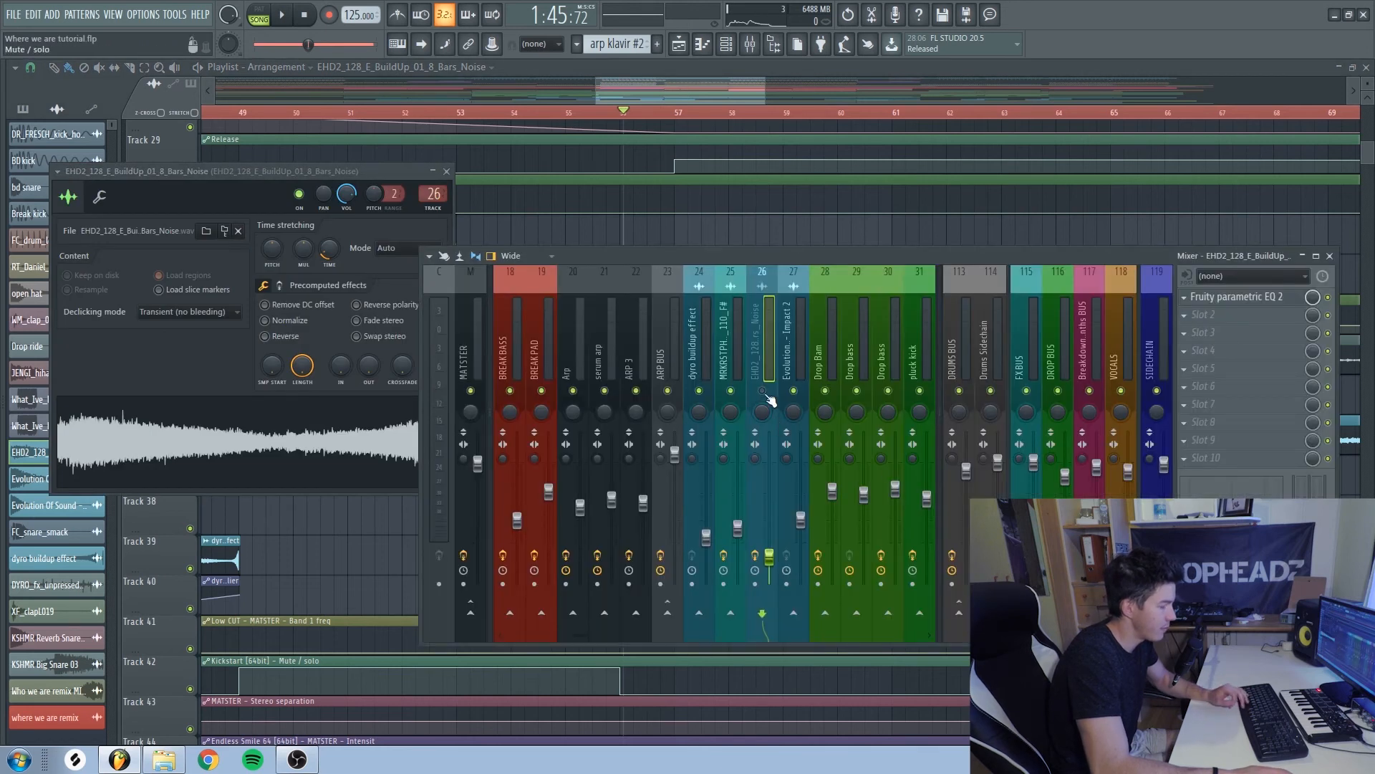
pyautogui.press('space')
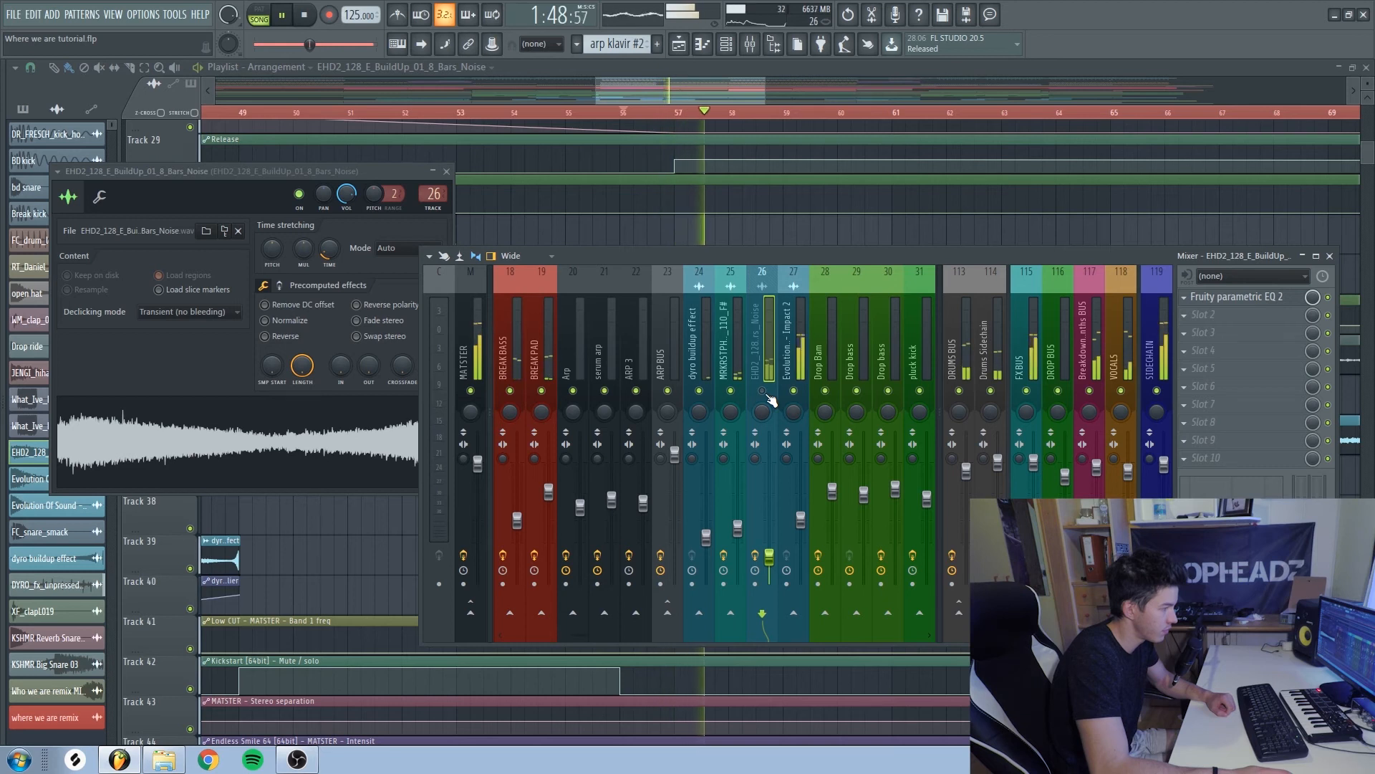
pyautogui.press('space')
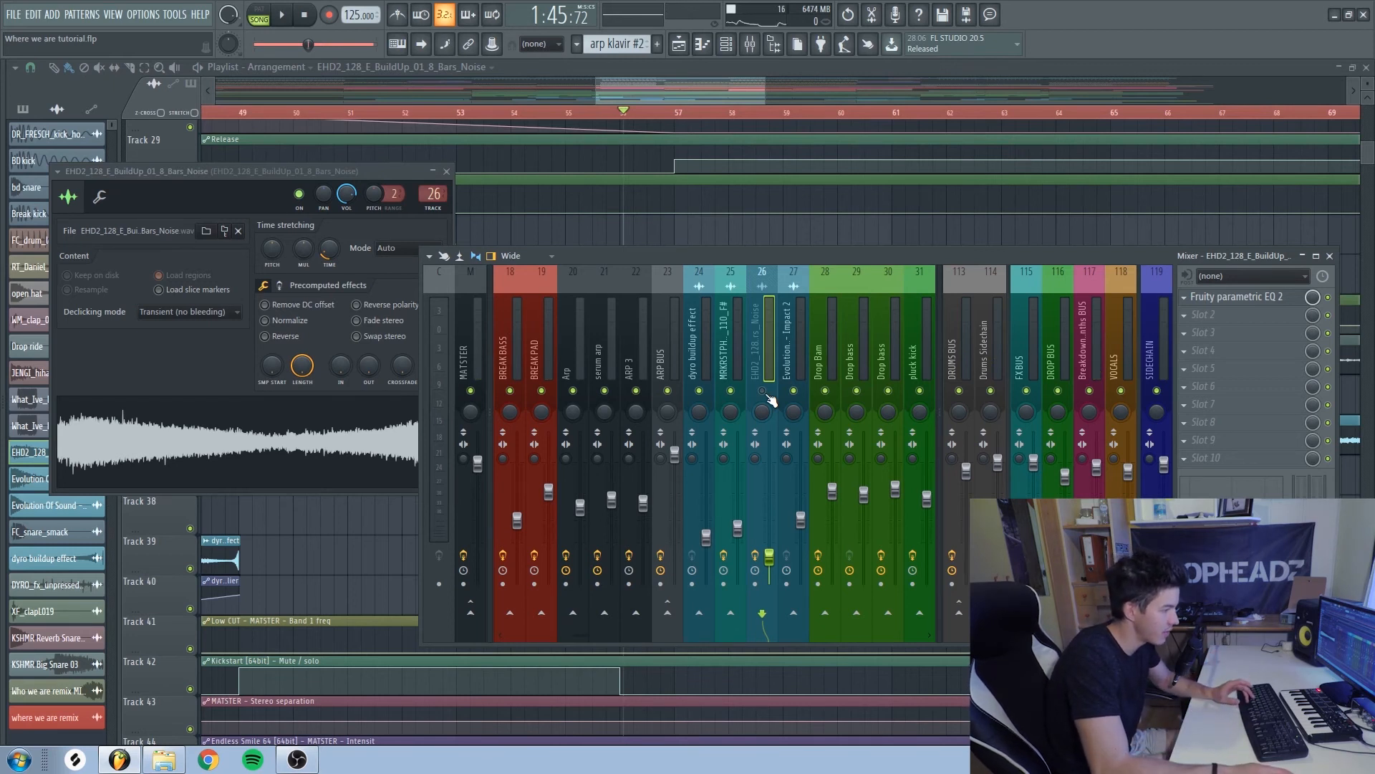
pyautogui.press('space')
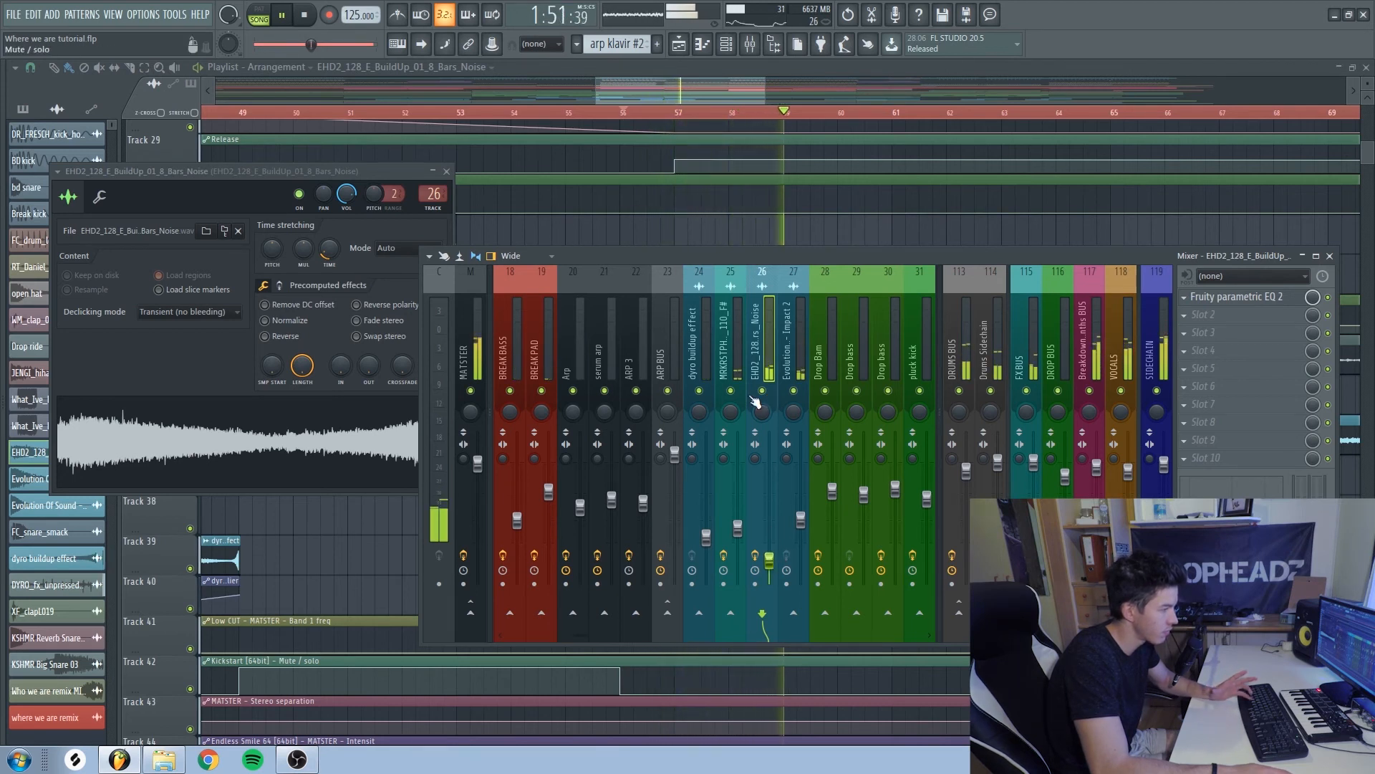
pyautogui.press('space')
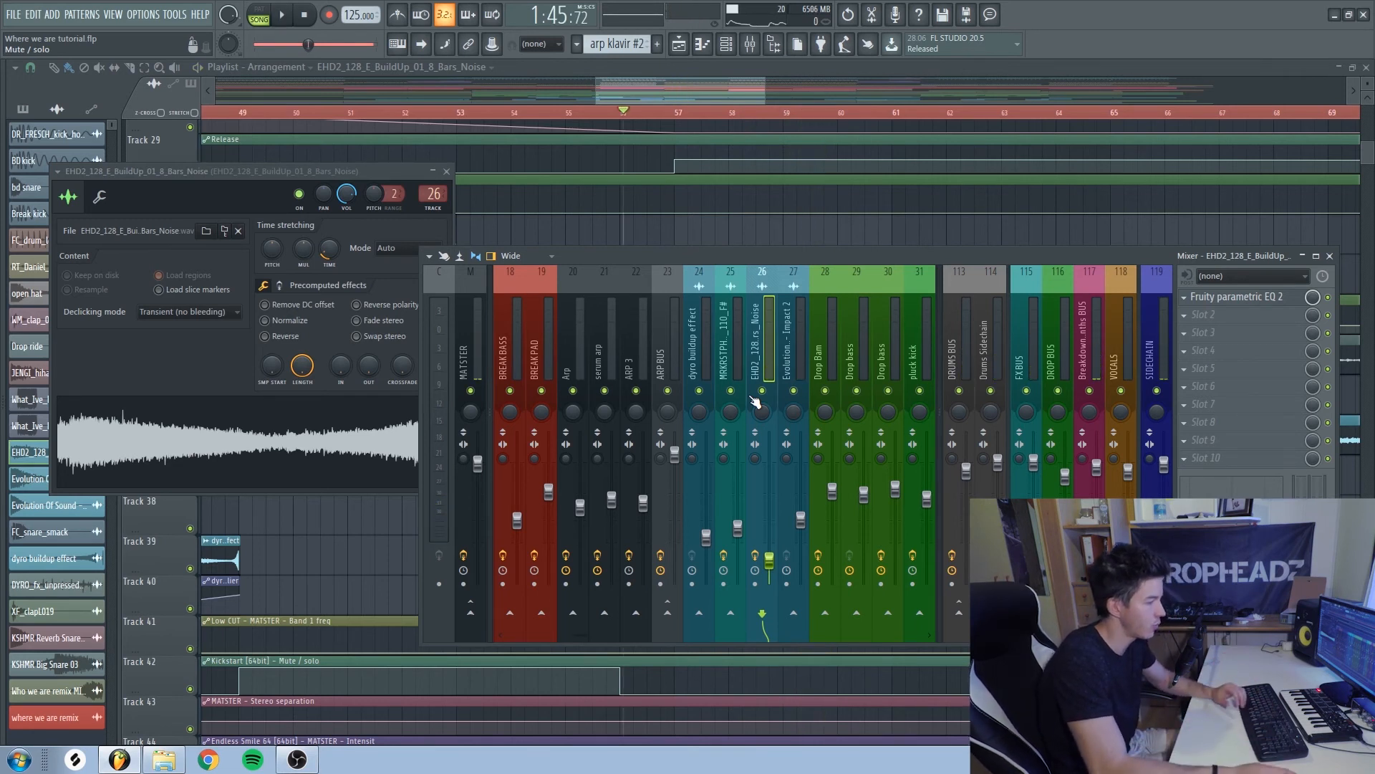
# - Shift the low-cut band slightly lower in the EHD2 noise track's Fruity parametric EQ 2
pyautogui.rightClick(343, 586)
pyautogui.scroll(-6, 436, 606)
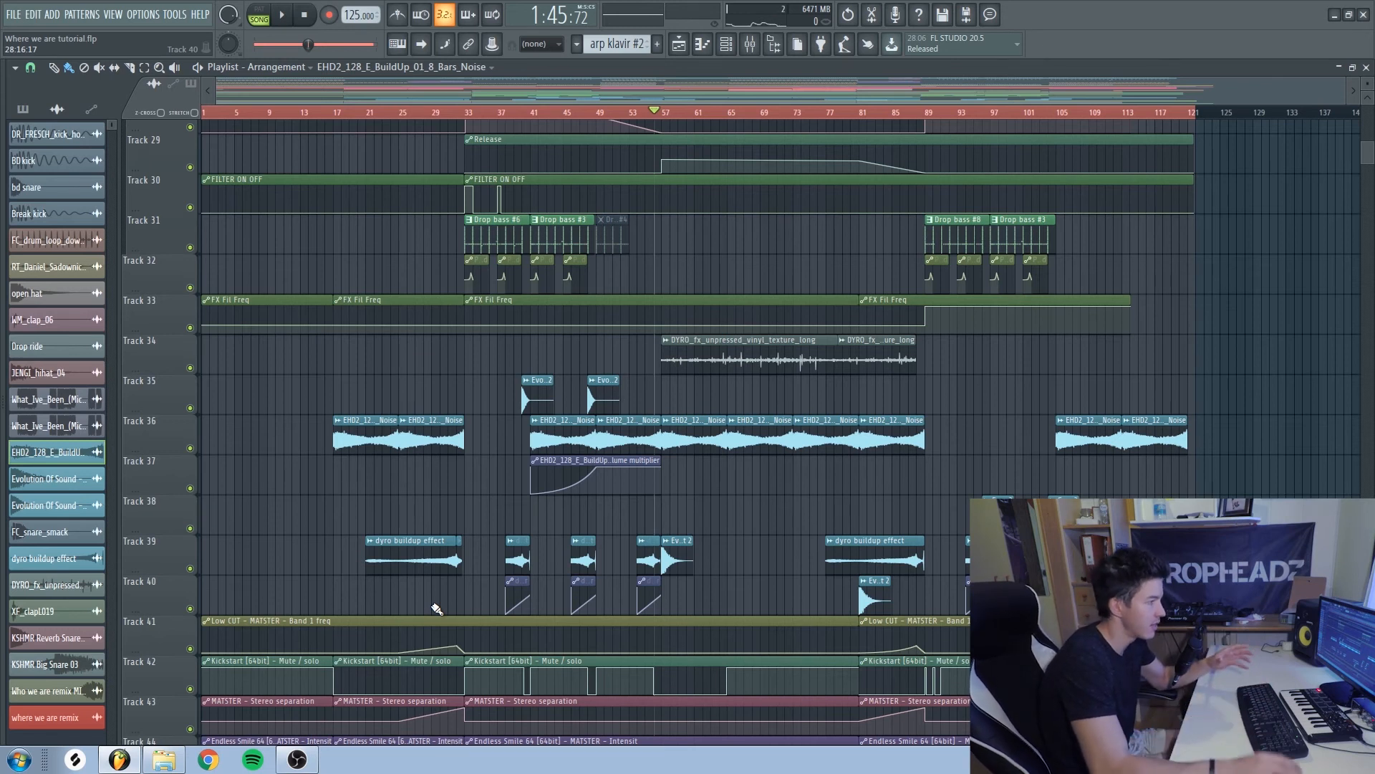
pyautogui.scroll(6, 497, 467)
pyautogui.click(751, 44)
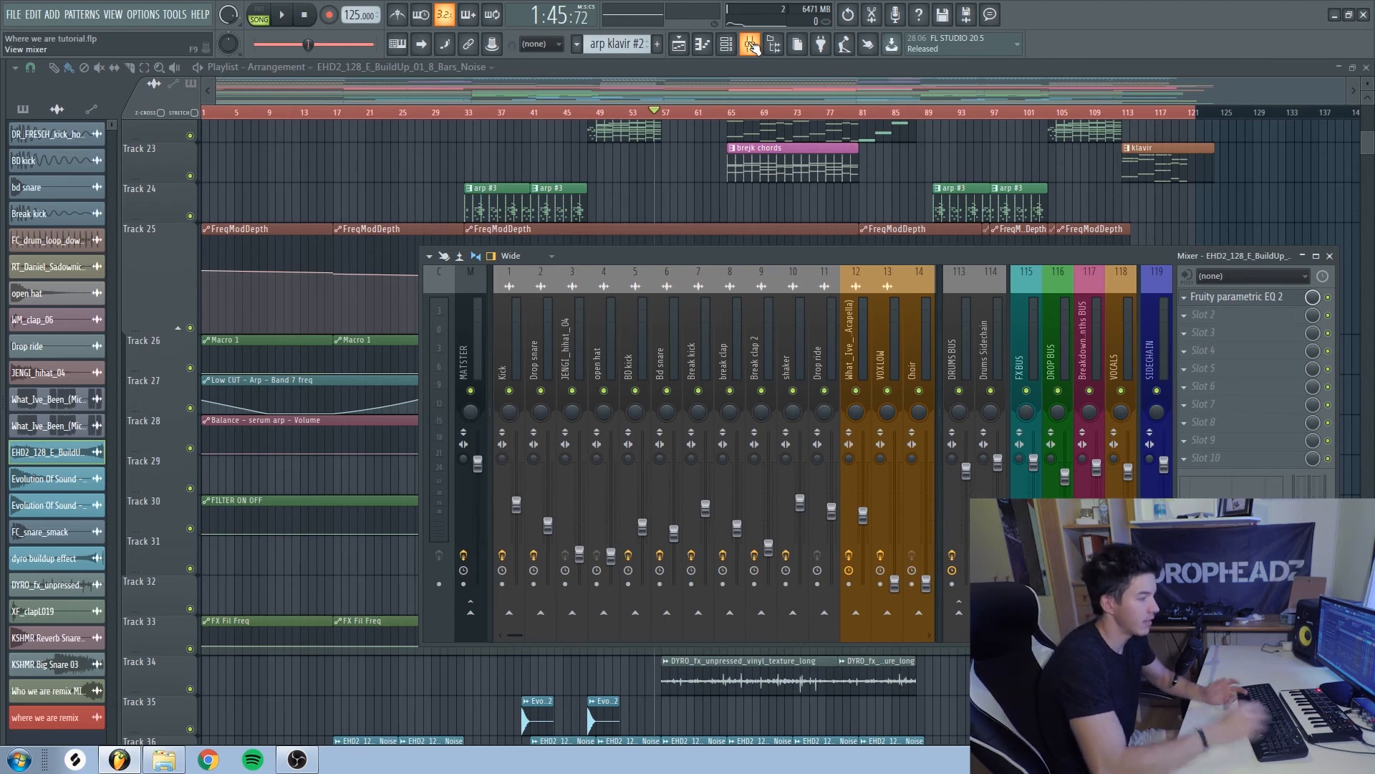
pyautogui.click(1251, 298)
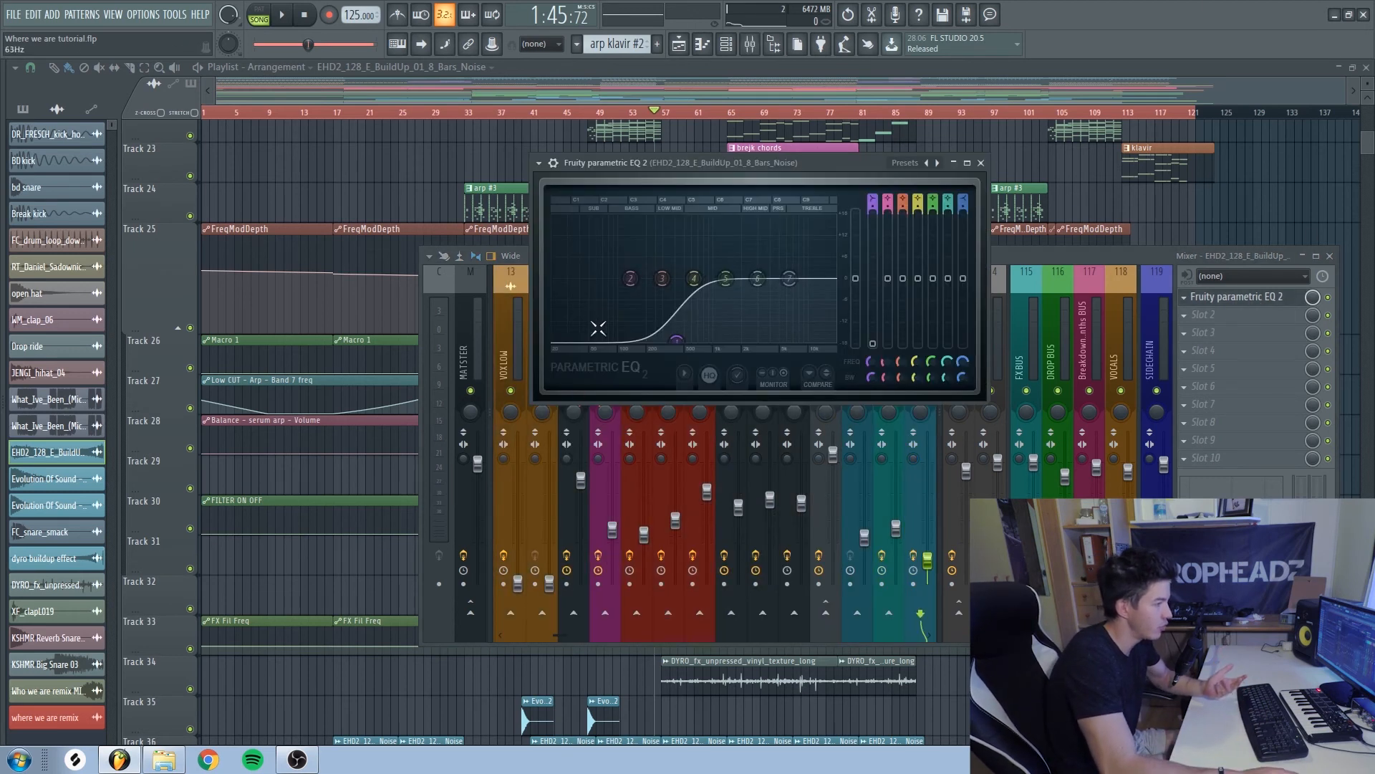
pyautogui.moveTo(677, 339)
pyautogui.mouseDown()
pyautogui.moveTo(652, 335)
pyautogui.moveTo(674, 338)
pyautogui.mouseUp()
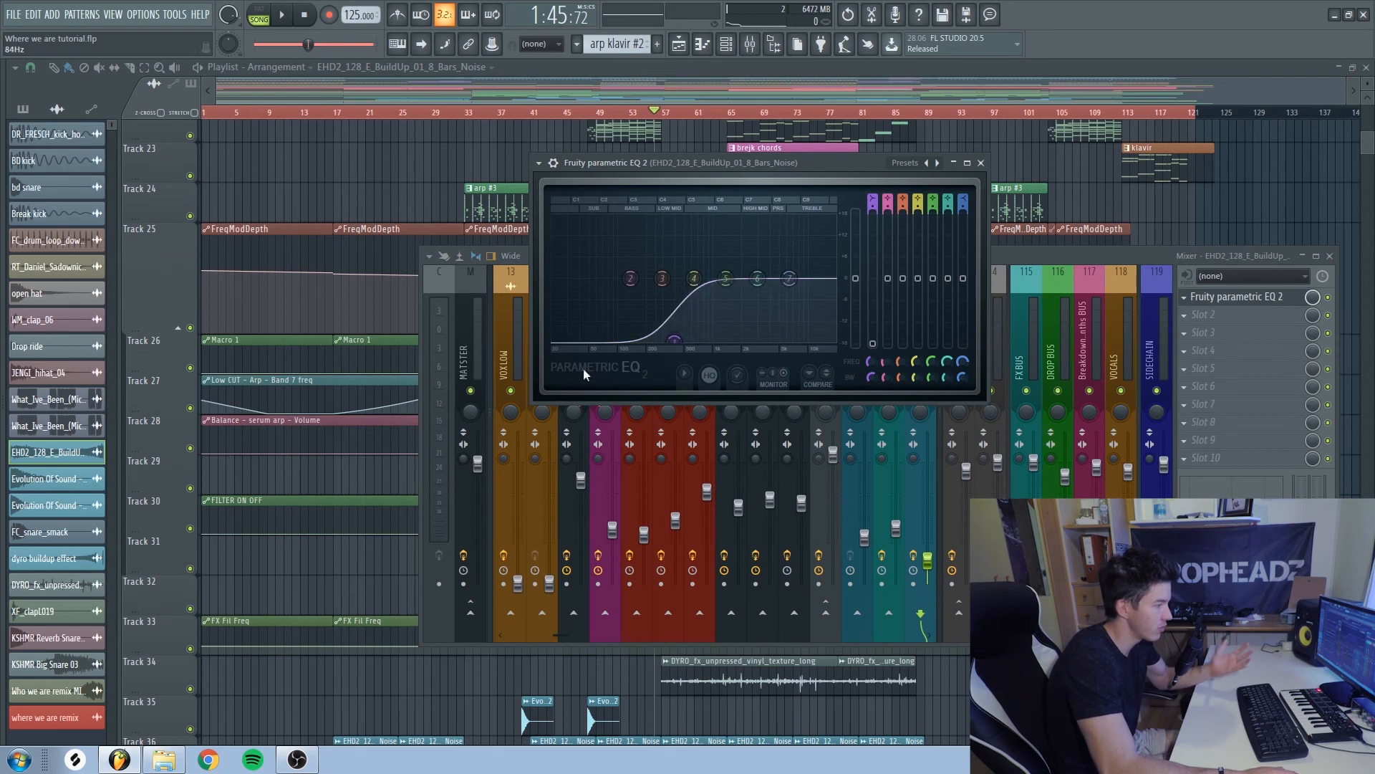
pyautogui.click(981, 163)
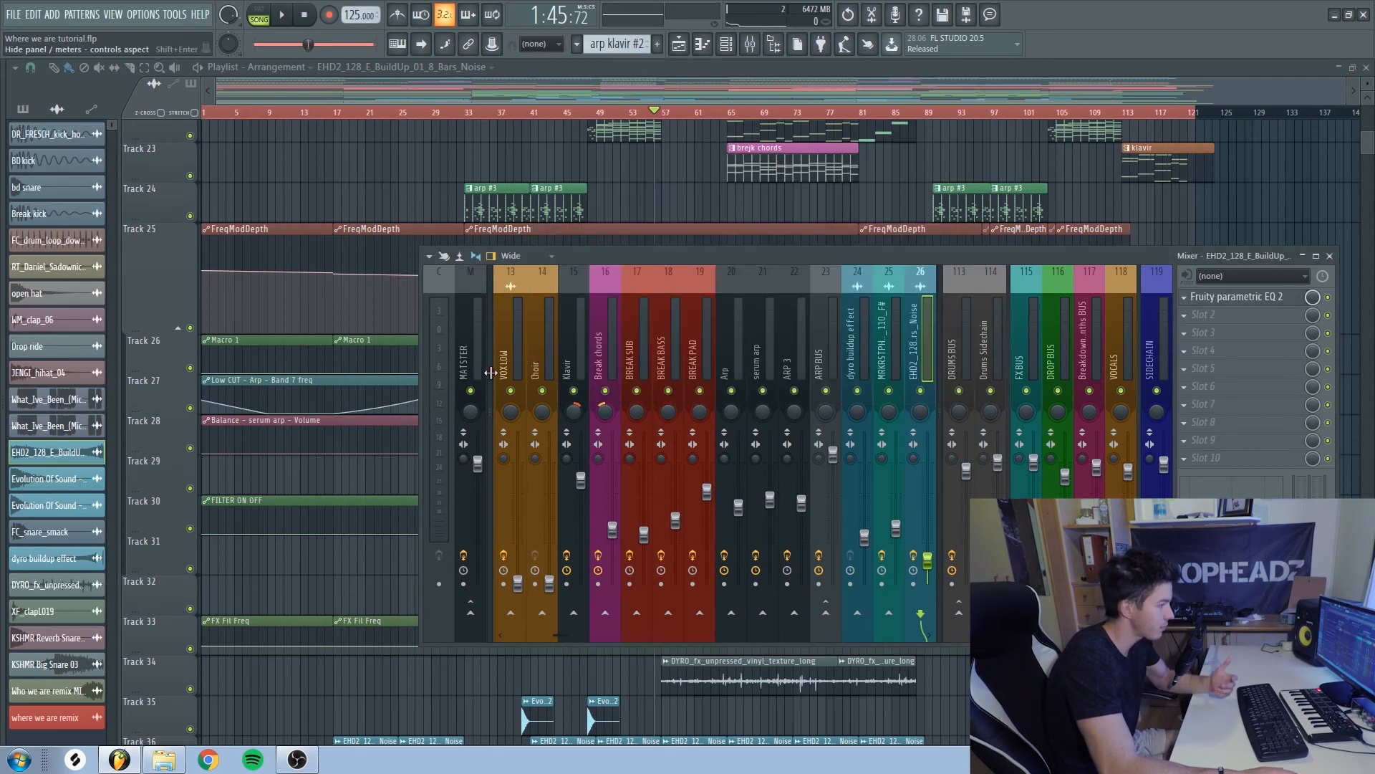
# - Inspect the FabFilter Pro-Q 2 curve on the What_Ive_Been acapella mixer track
pyautogui.click(568, 365)
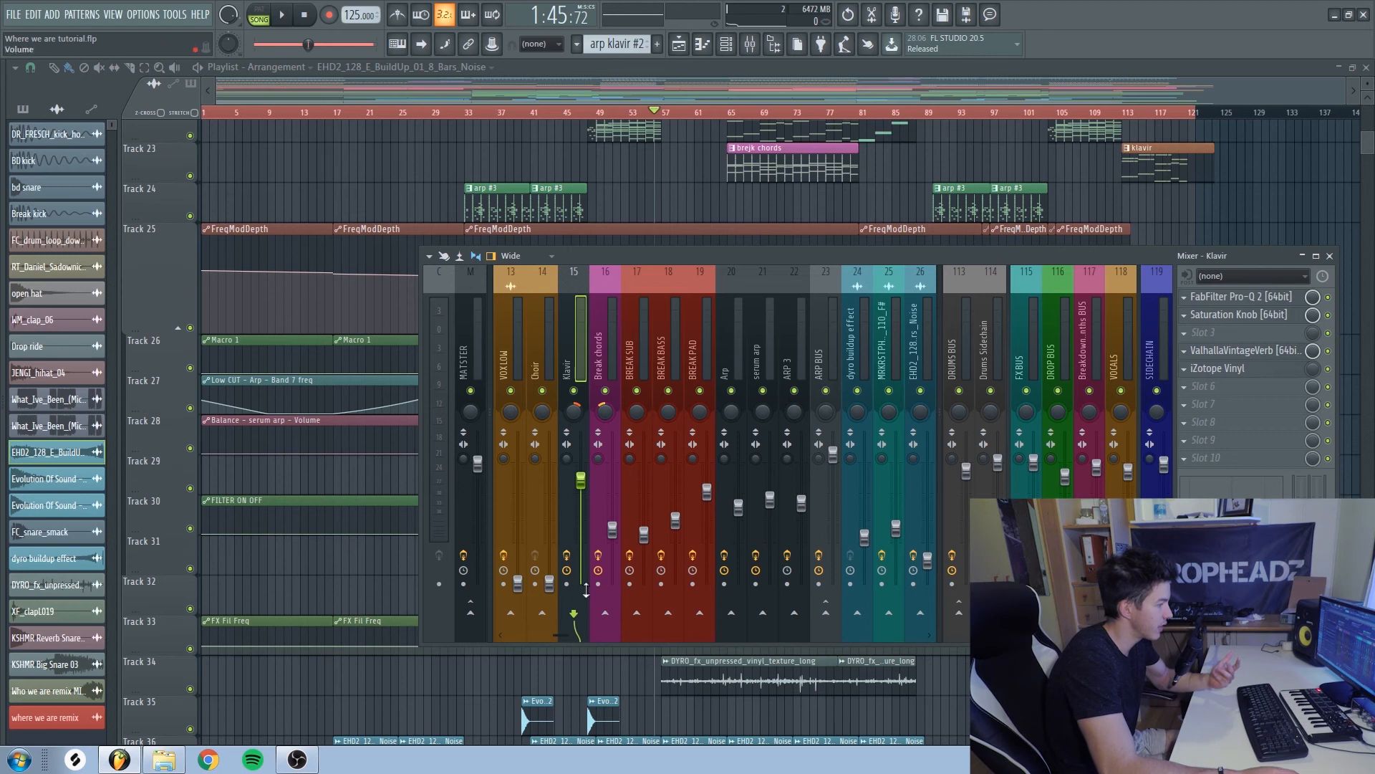
pyautogui.moveTo(564, 635); pyautogui.dragTo(553, 634)
pyautogui.click(582, 354)
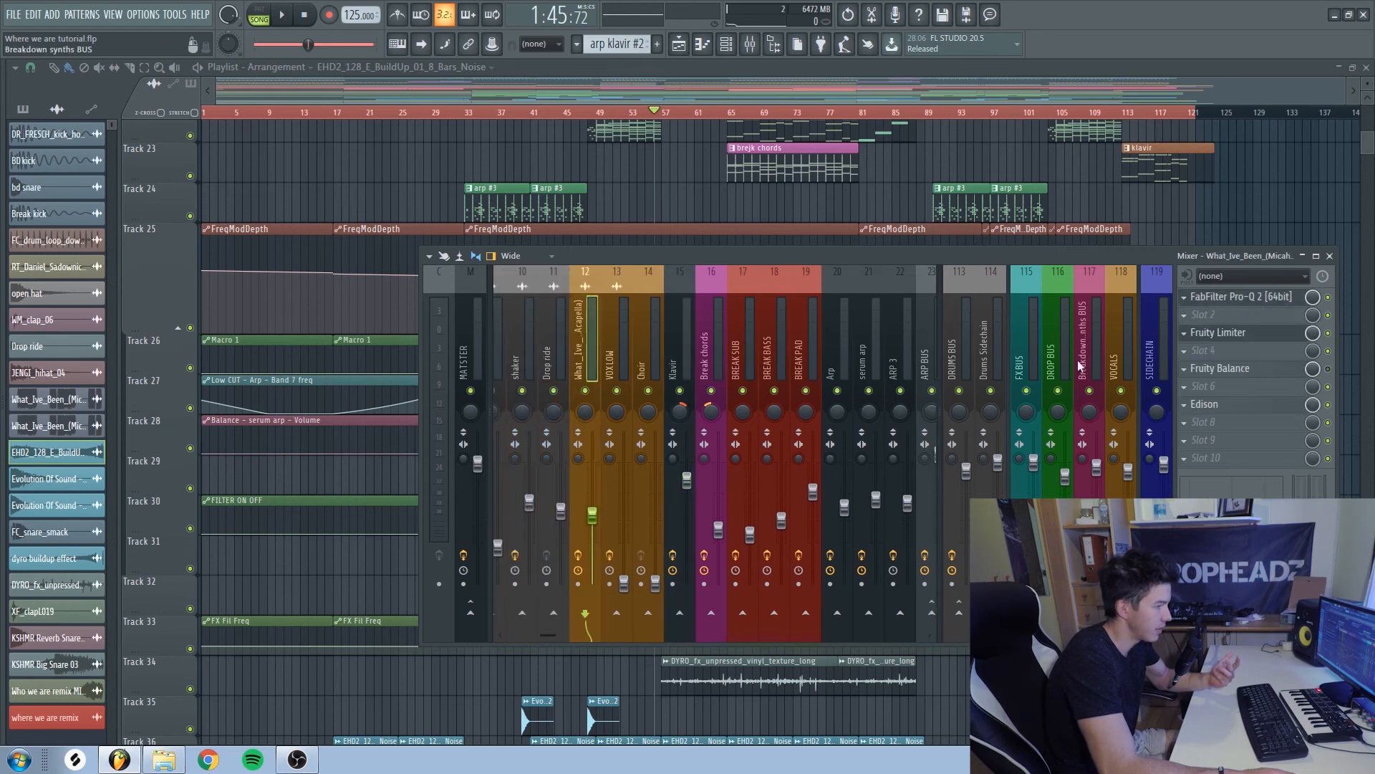
pyautogui.click(1215, 299)
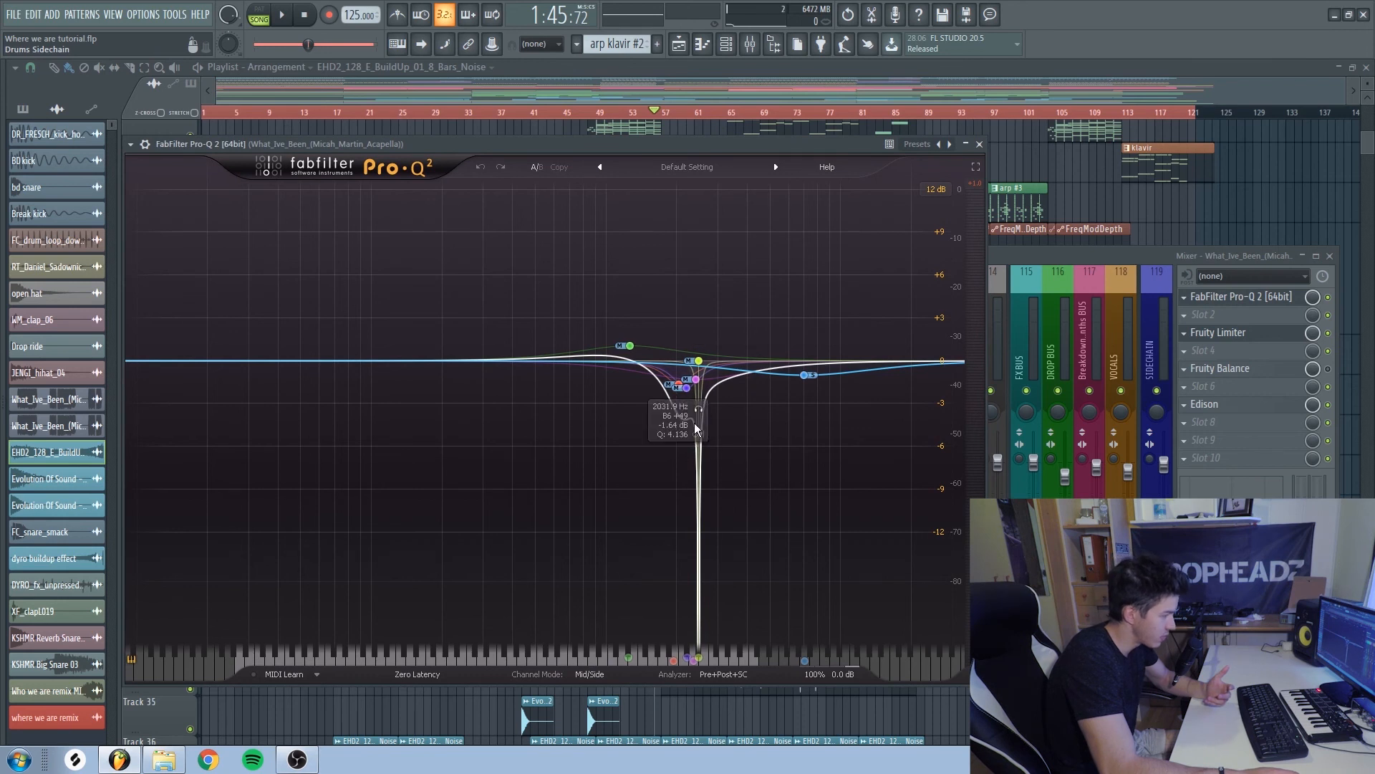
pyautogui.click(979, 144)
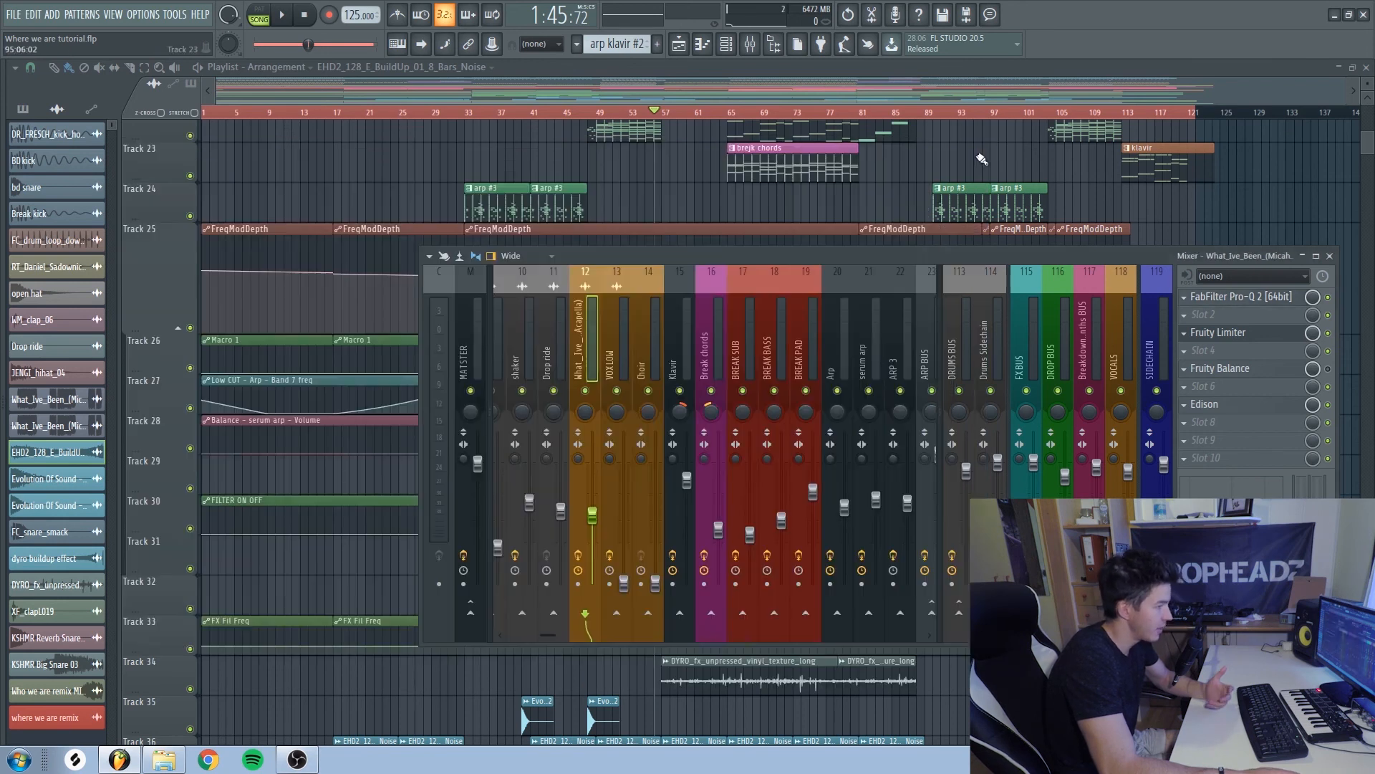
# - Inspect the FabFilter Pro-Q 2 curve on the Klavir mixer track
pyautogui.click(686, 369)
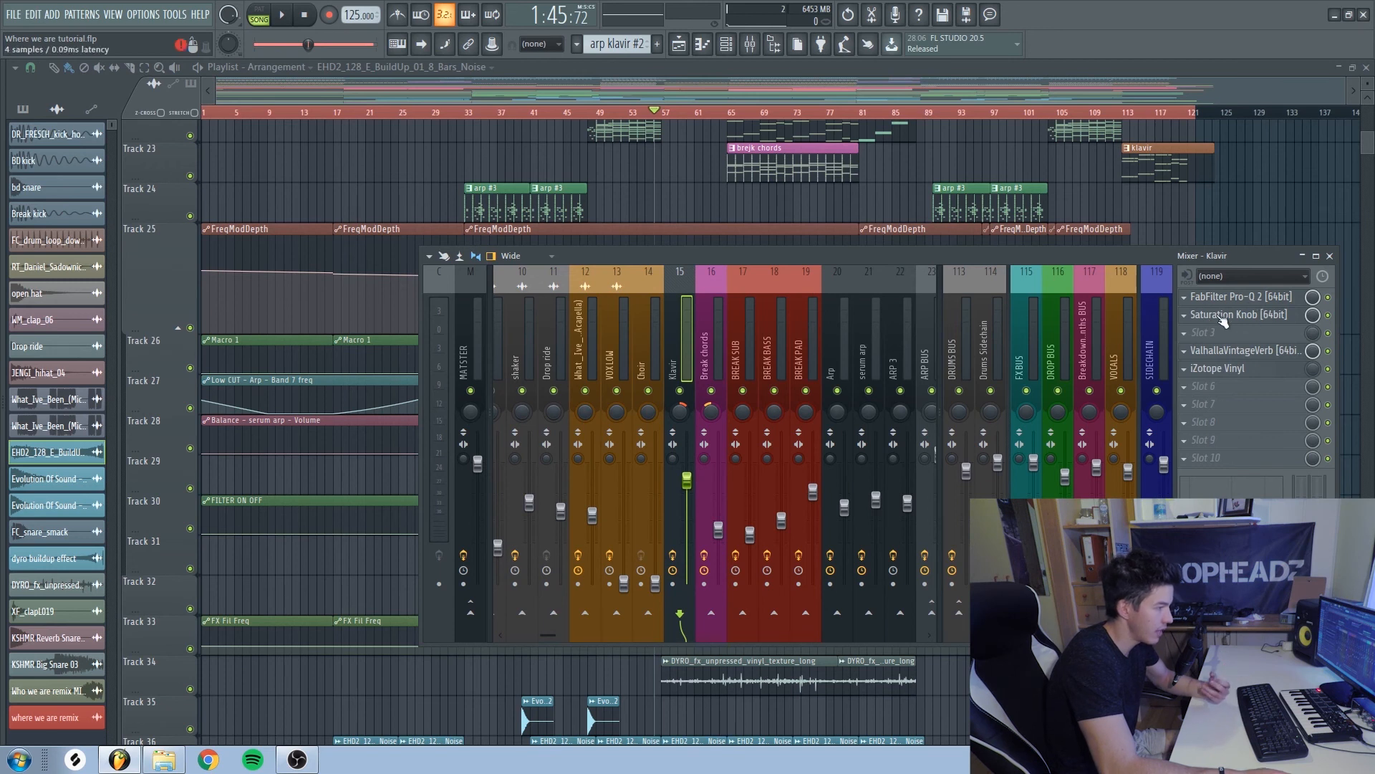
pyautogui.click(1258, 299)
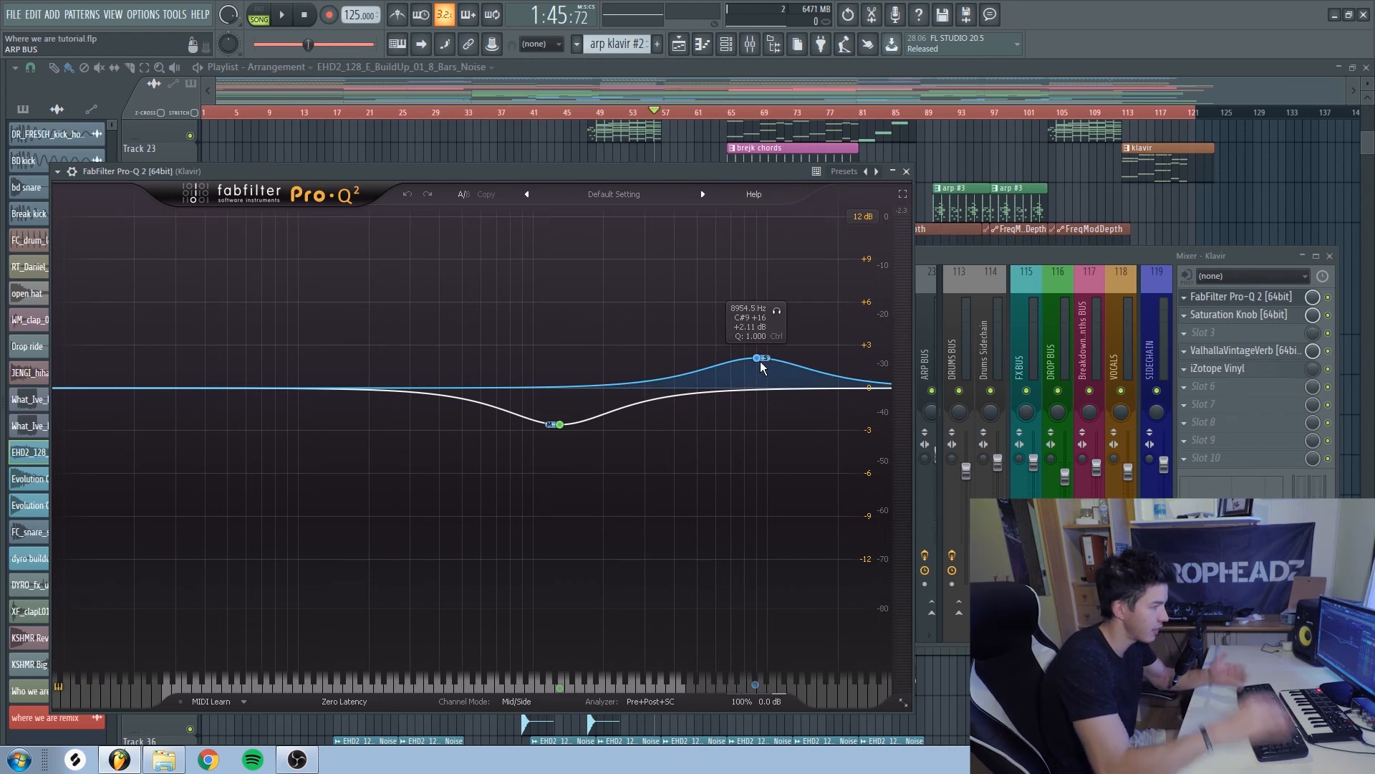
pyautogui.click(906, 172)
# - Inspect the Low CUT equalizer on the BREAK SUB mixer track
pyautogui.click(758, 371)
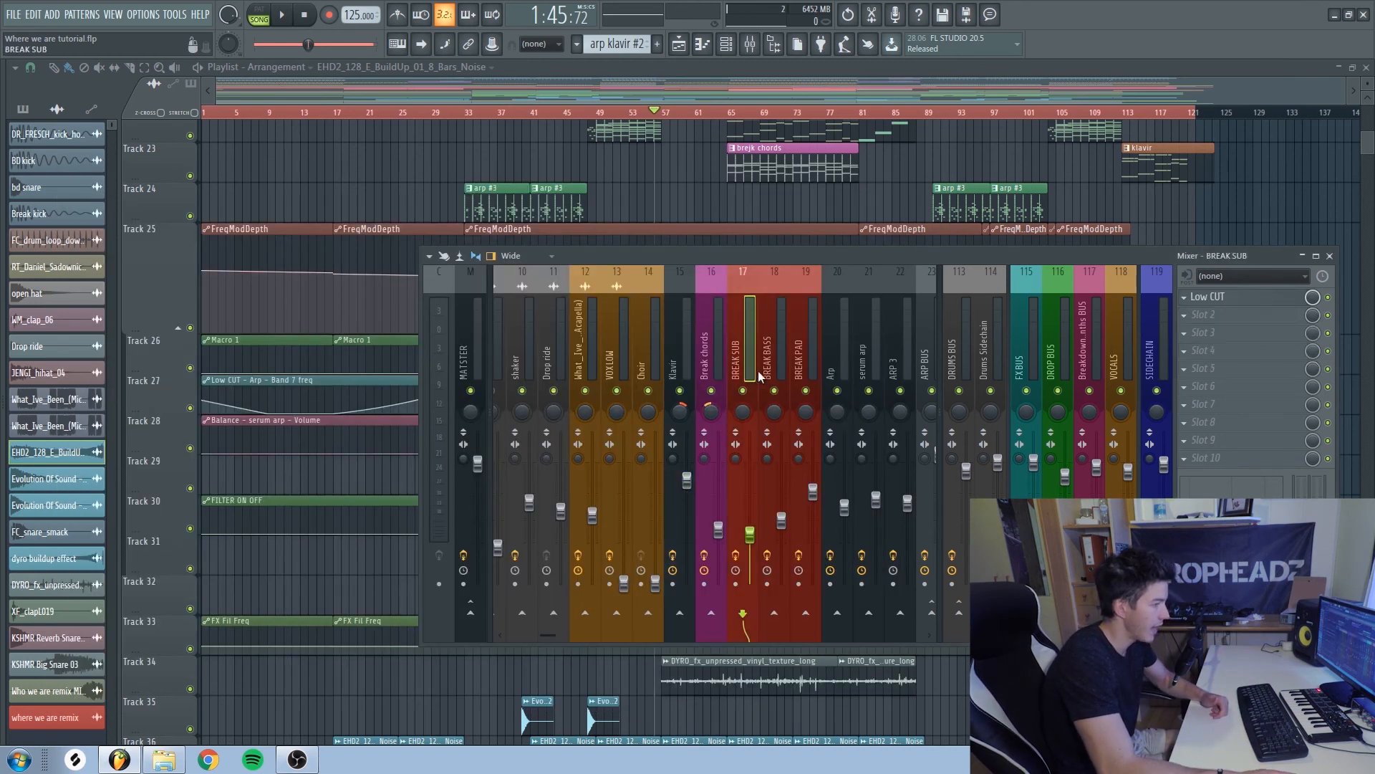
pyautogui.click(1210, 296)
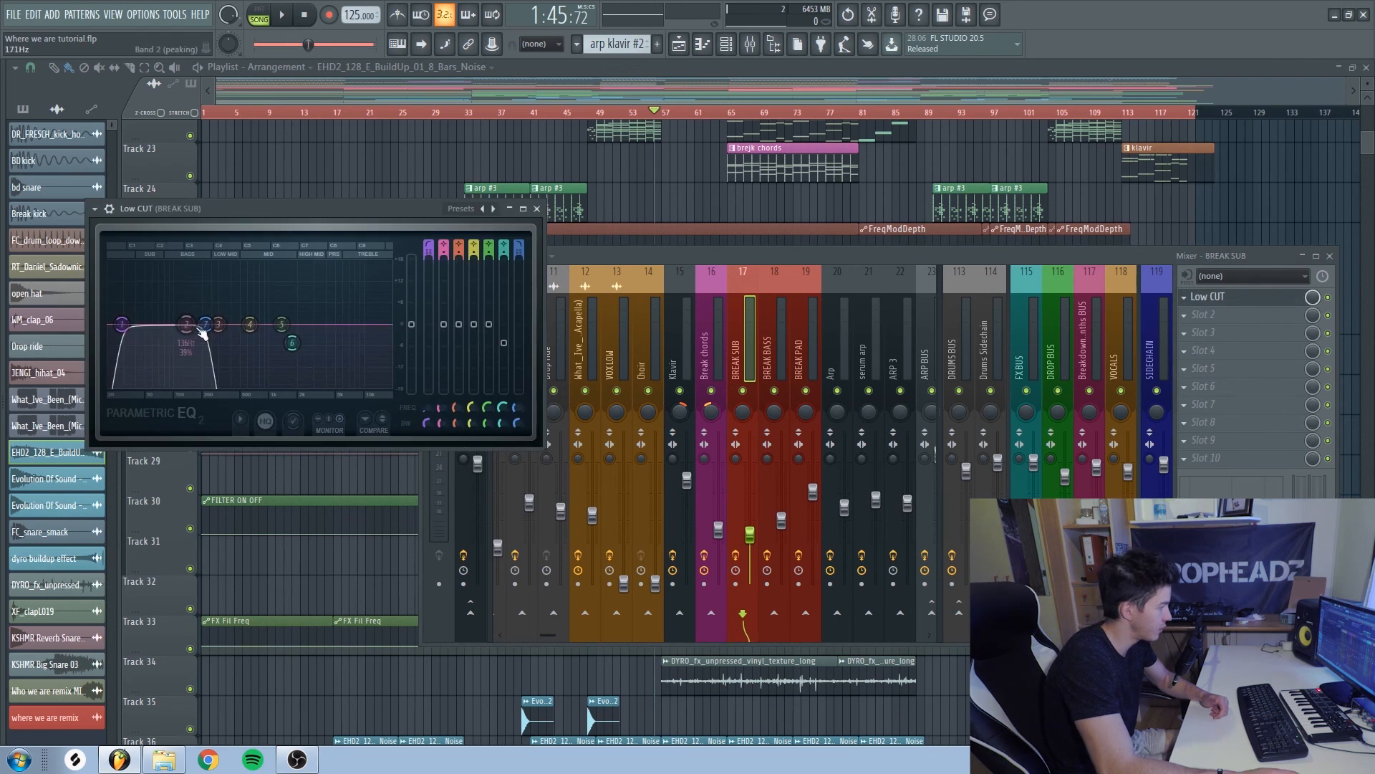
pyautogui.moveTo(206, 325); pyautogui.dragTo(207, 325)
pyautogui.click(760, 360)
# - Inspect the Fruity parametric EQ 2 curve and its low-cut band on the BREAK PAD mixer track
pyautogui.click(805, 359)
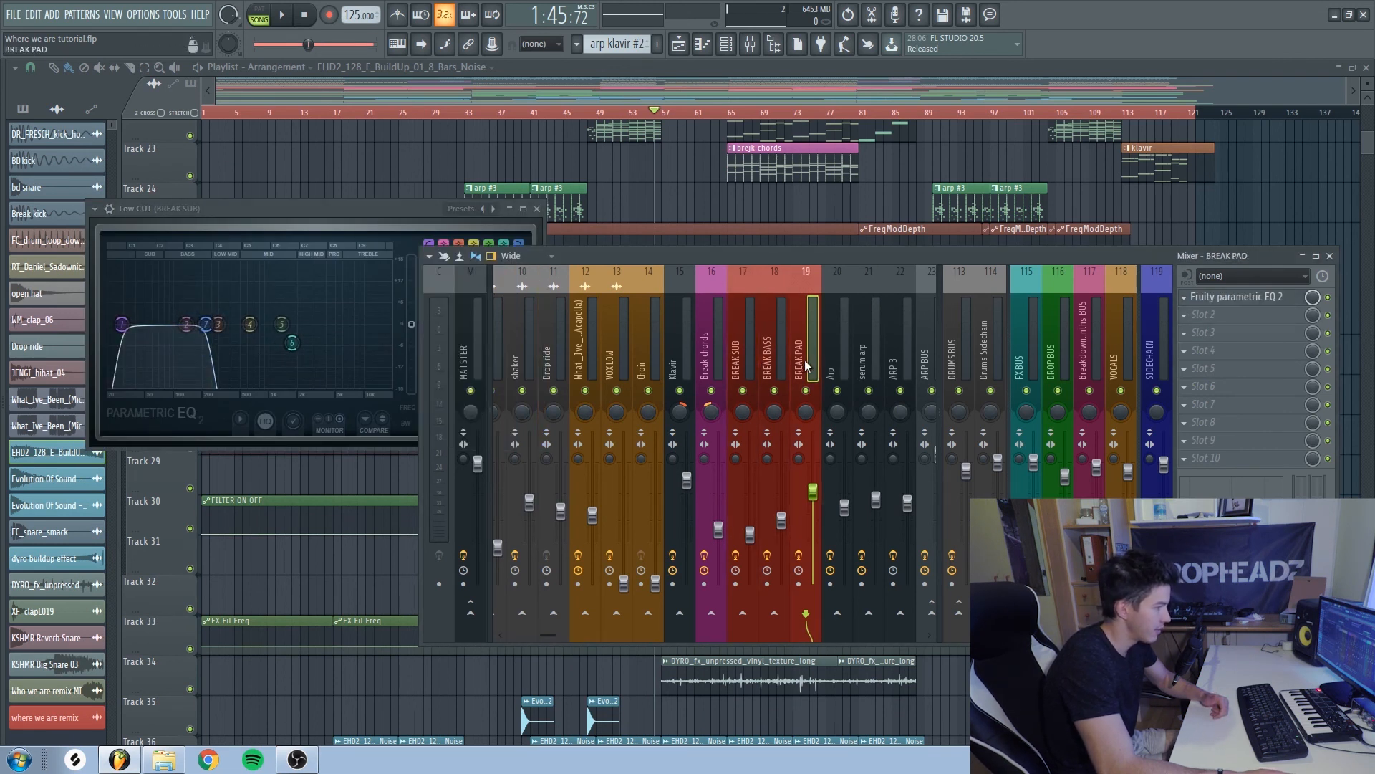
pyautogui.click(1217, 297)
pyautogui.moveTo(179, 379); pyautogui.dragTo(188, 385)
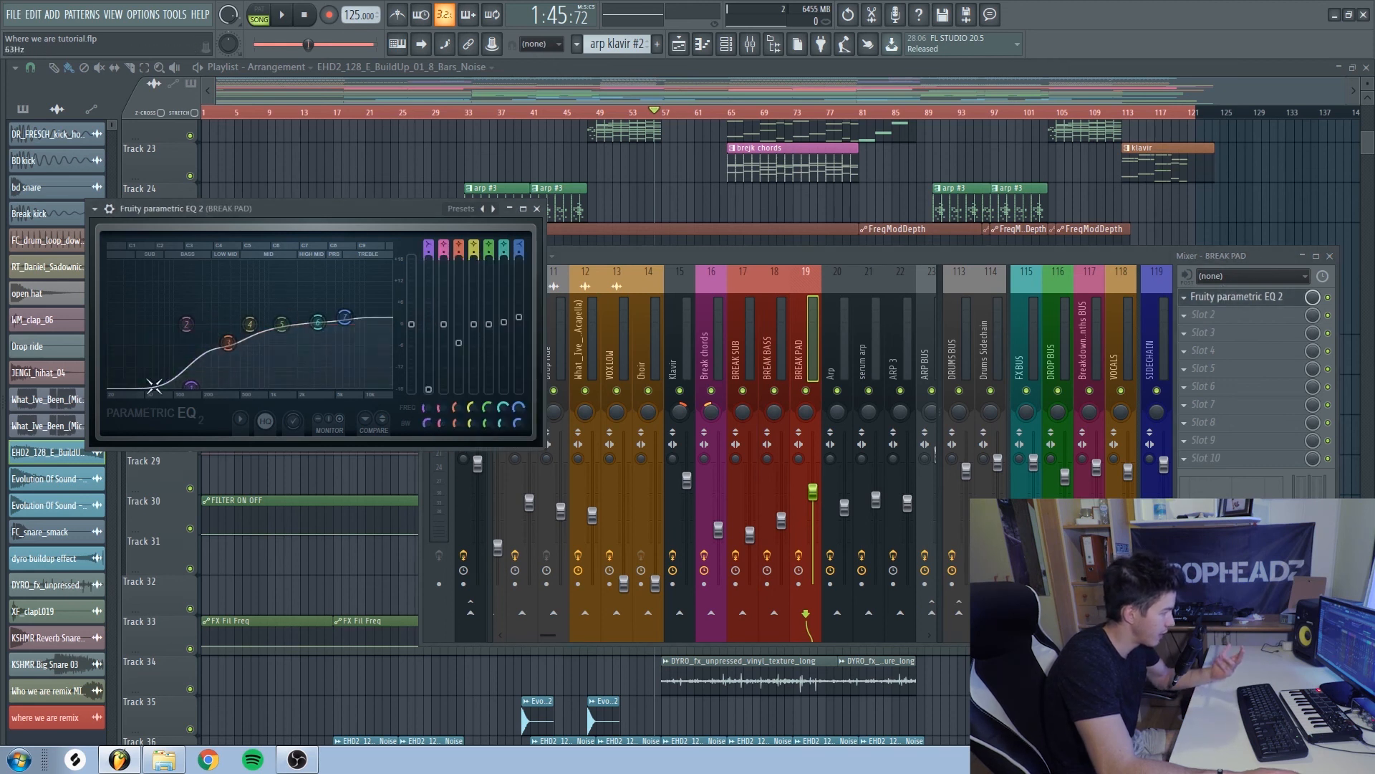
pyautogui.click(537, 209)
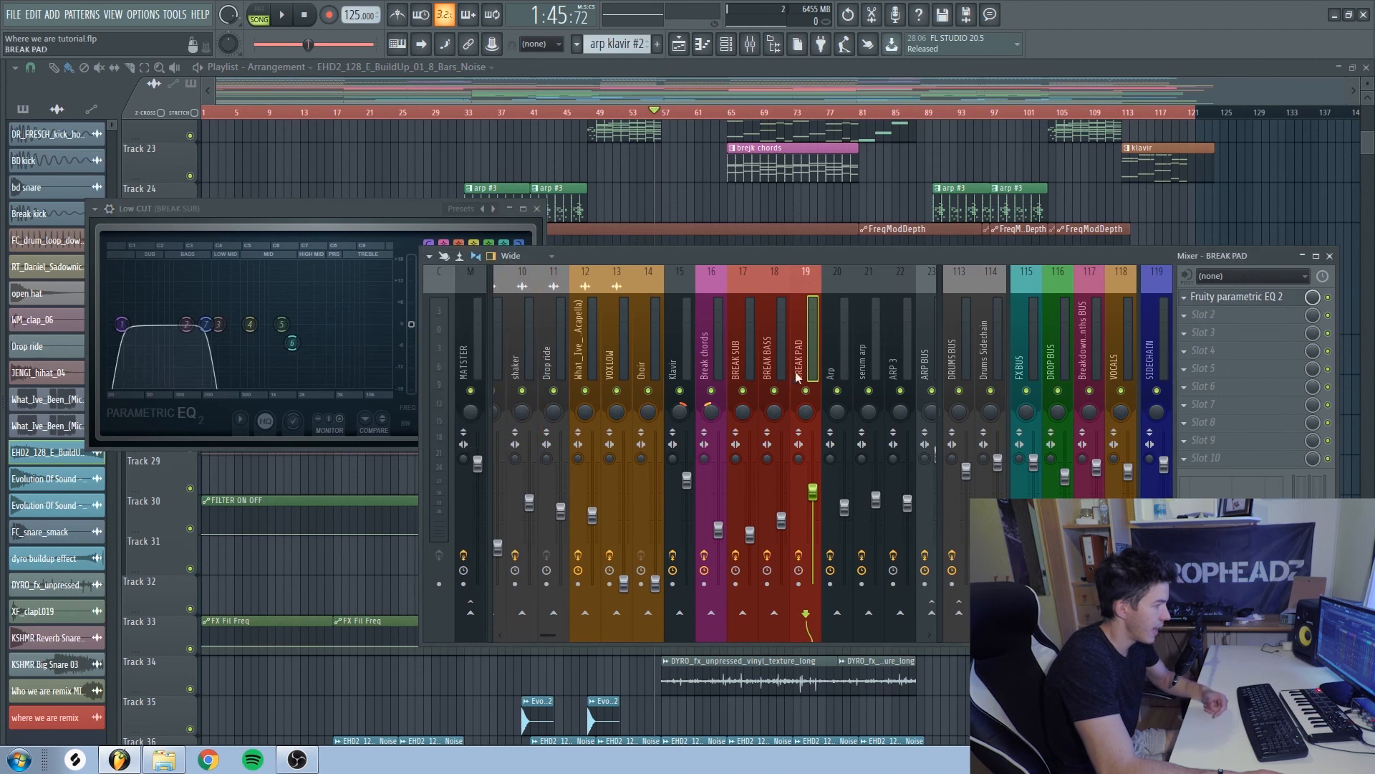
# - Select the Arp mixer track to inspect its equalizers
pyautogui.click(842, 364)
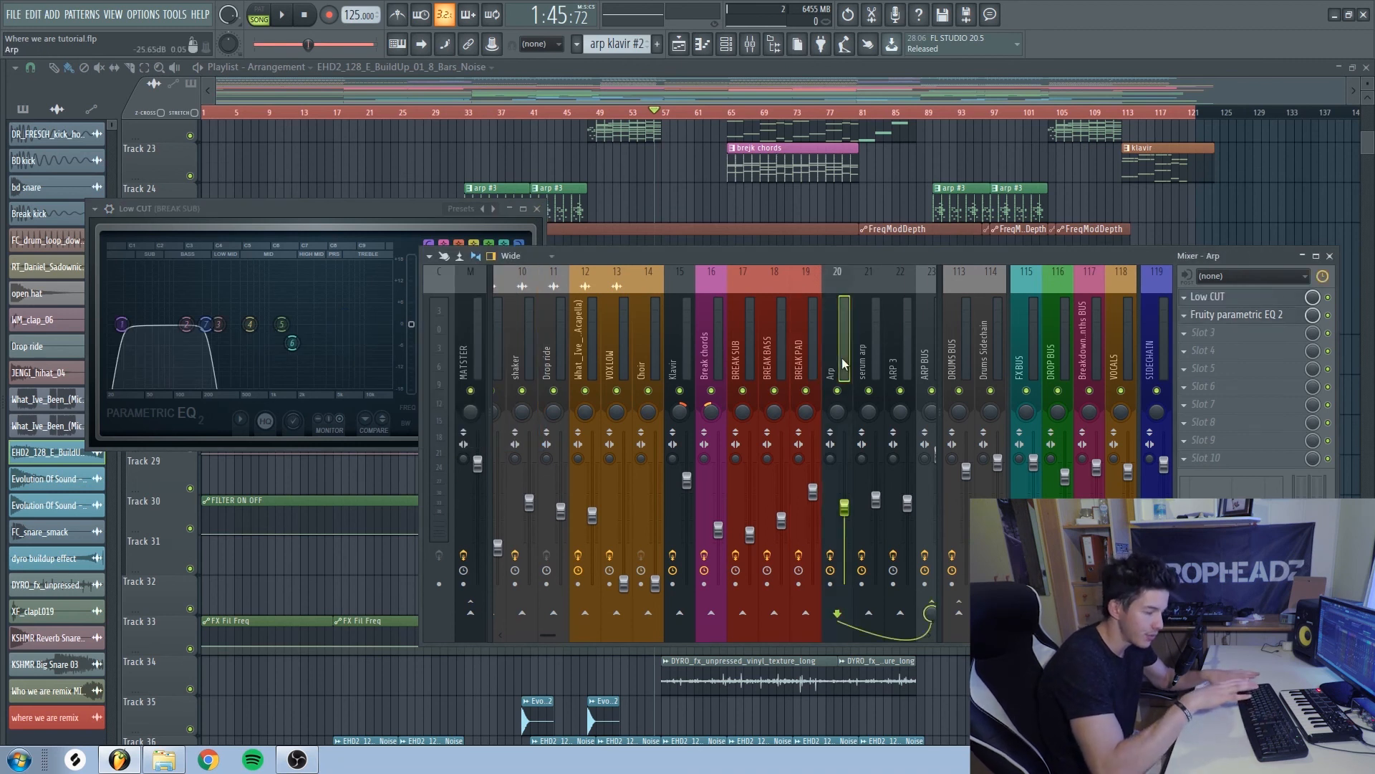